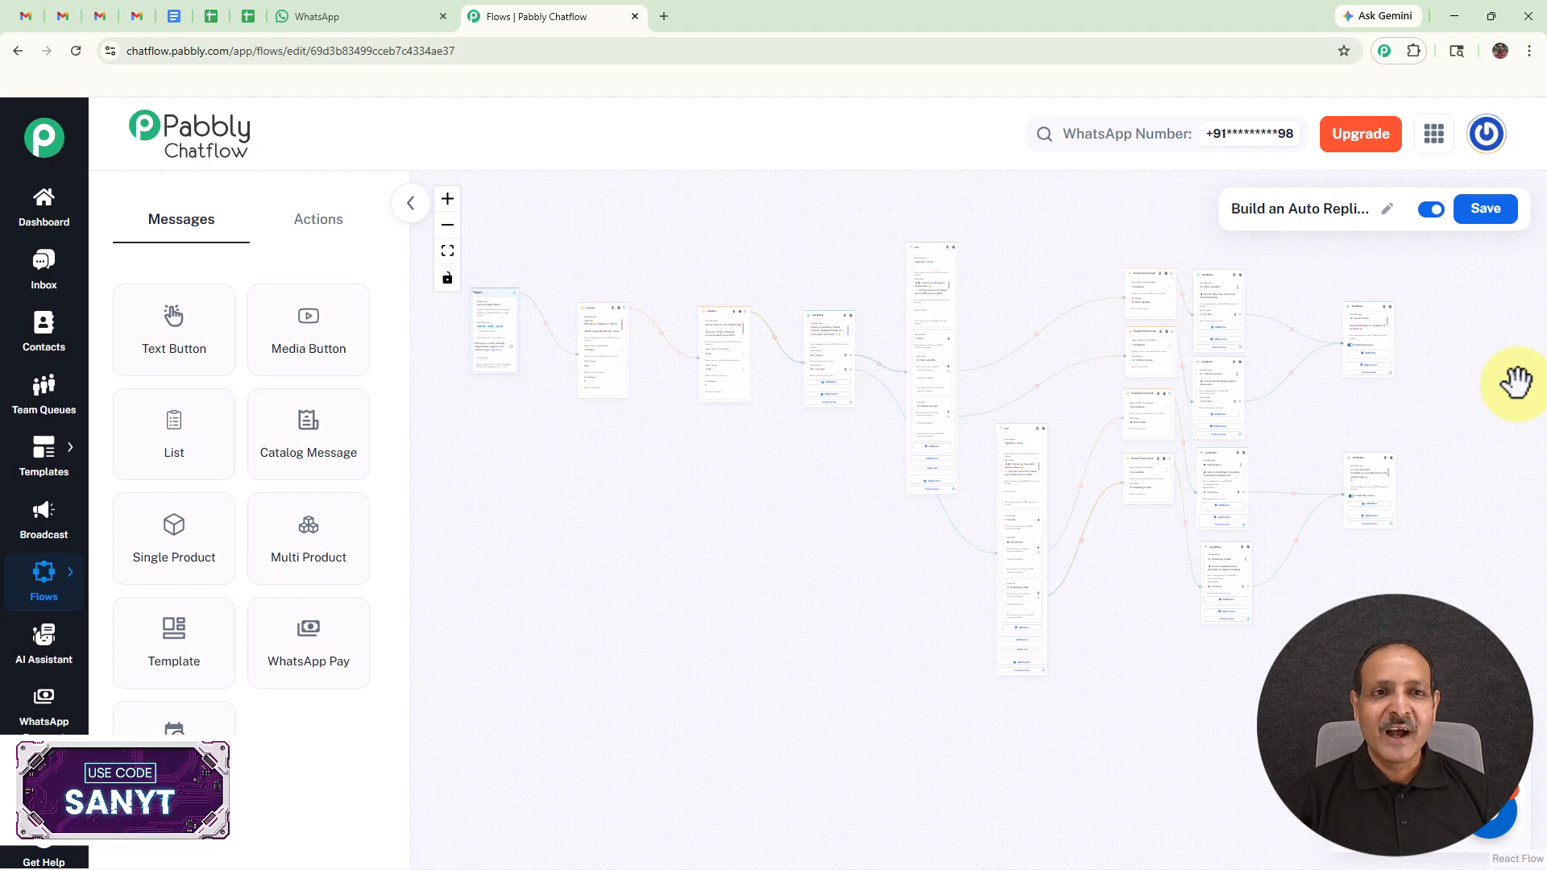
- Switch to WhatsApp and send "Hello" in the Digitronix Hub chat
click(366, 17)
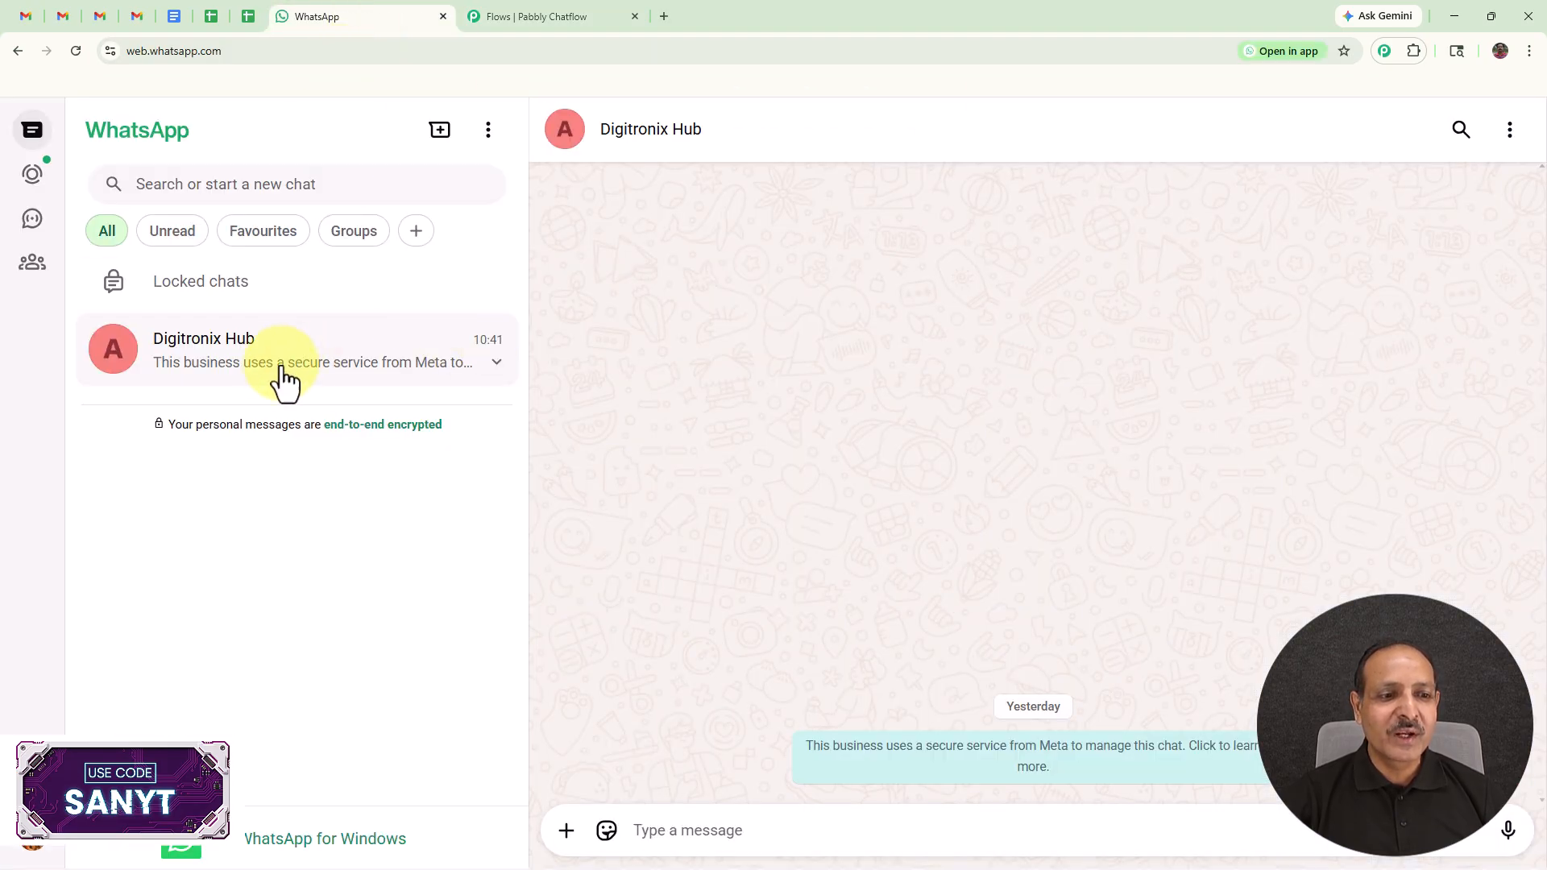
click(789, 820)
text(Hello)
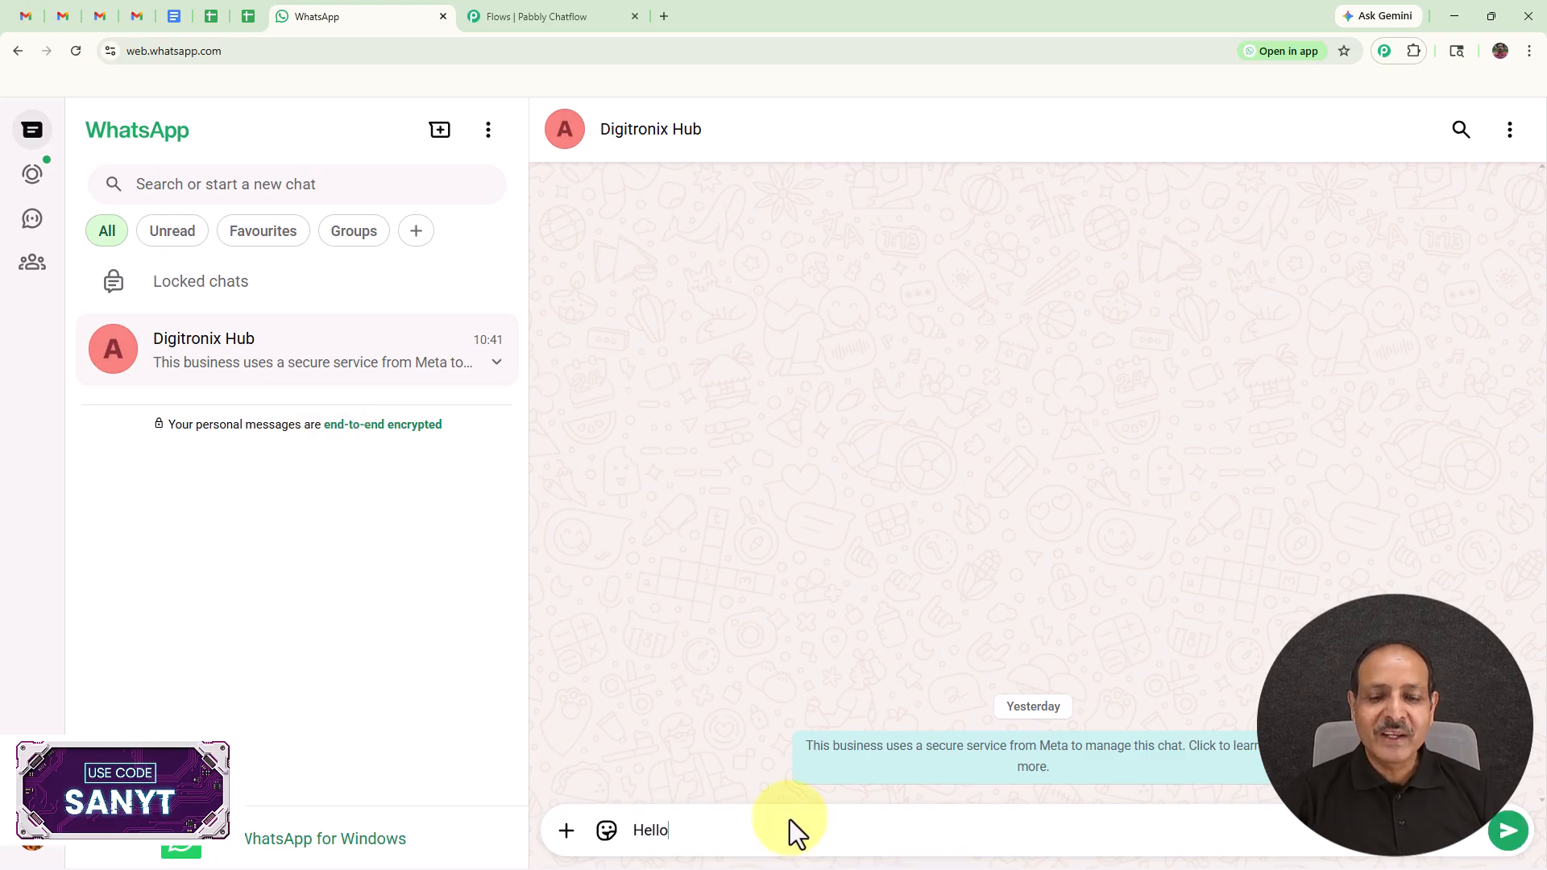
key(Return)
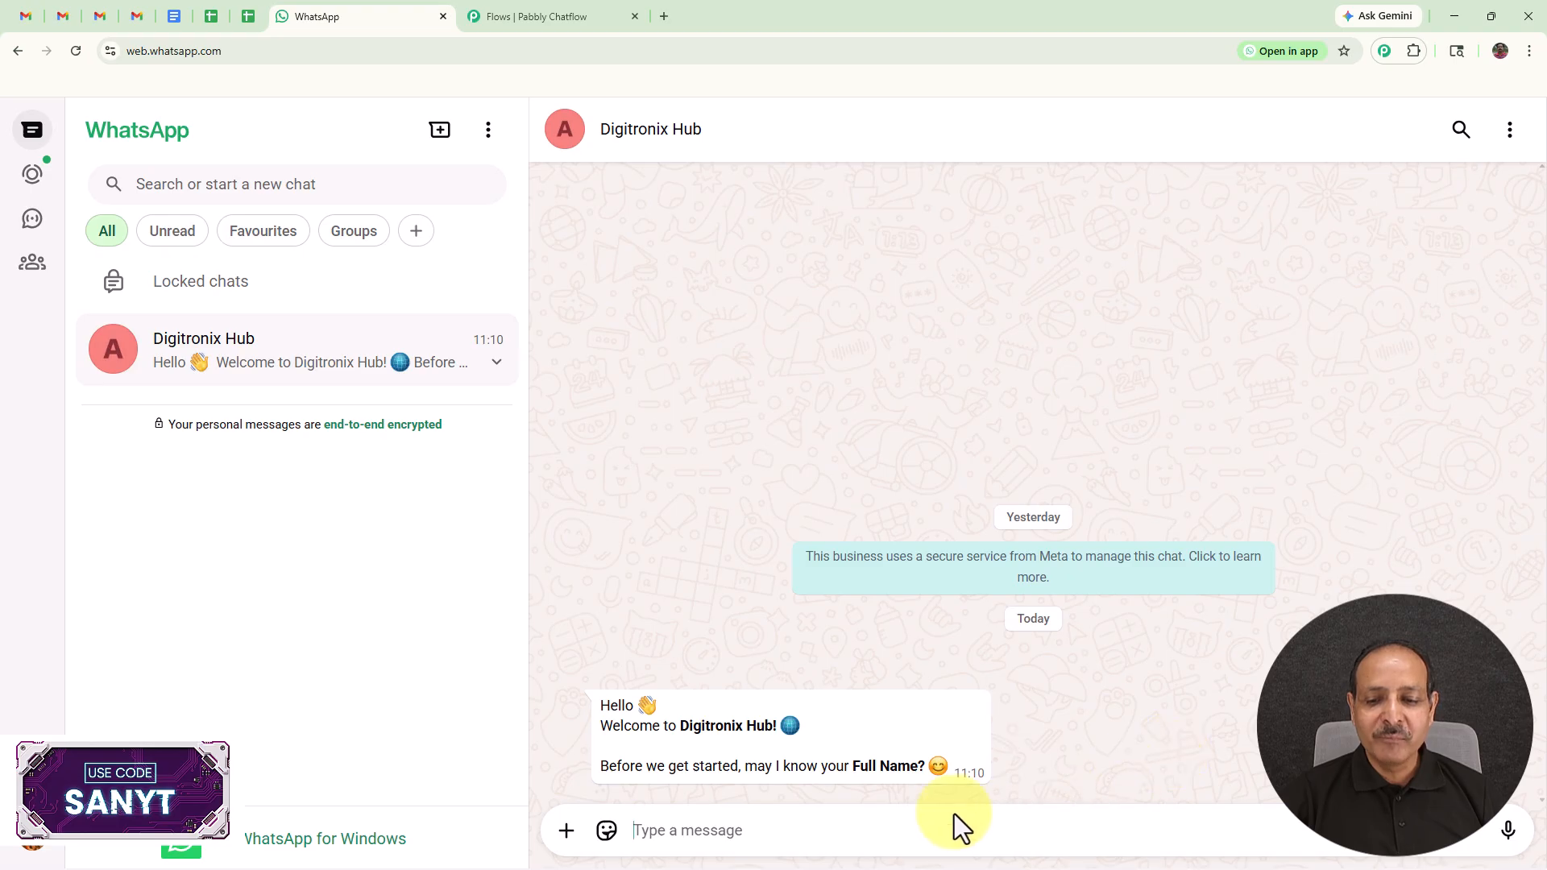
- Answer the chatbot's questions by sending the customer's full name and e-mail address
text(Lovely User)
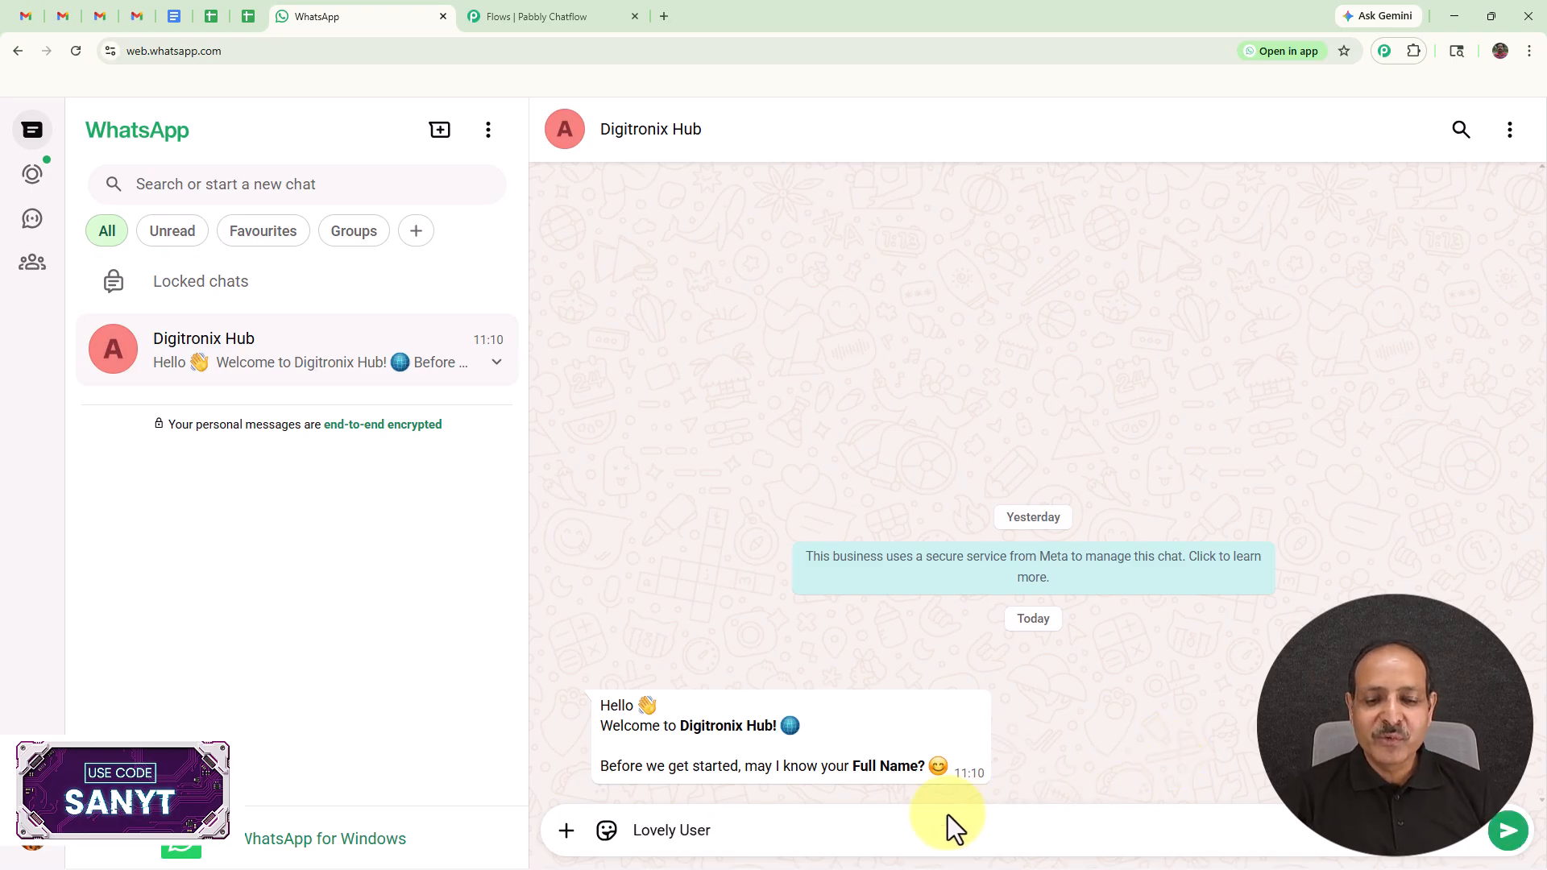
key(Return)
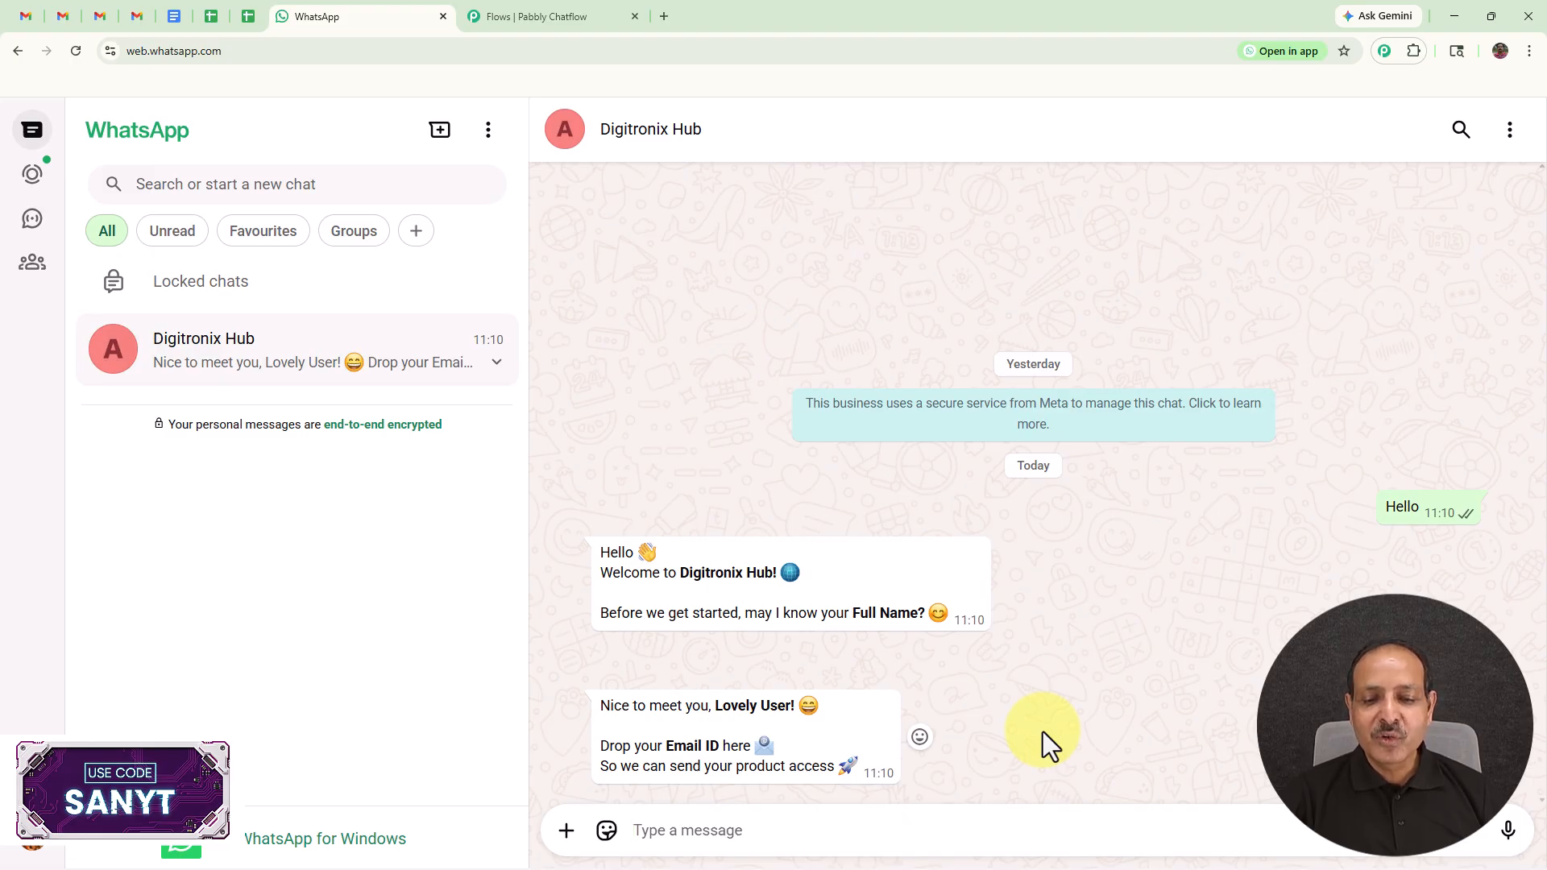
key(ctrl+v)
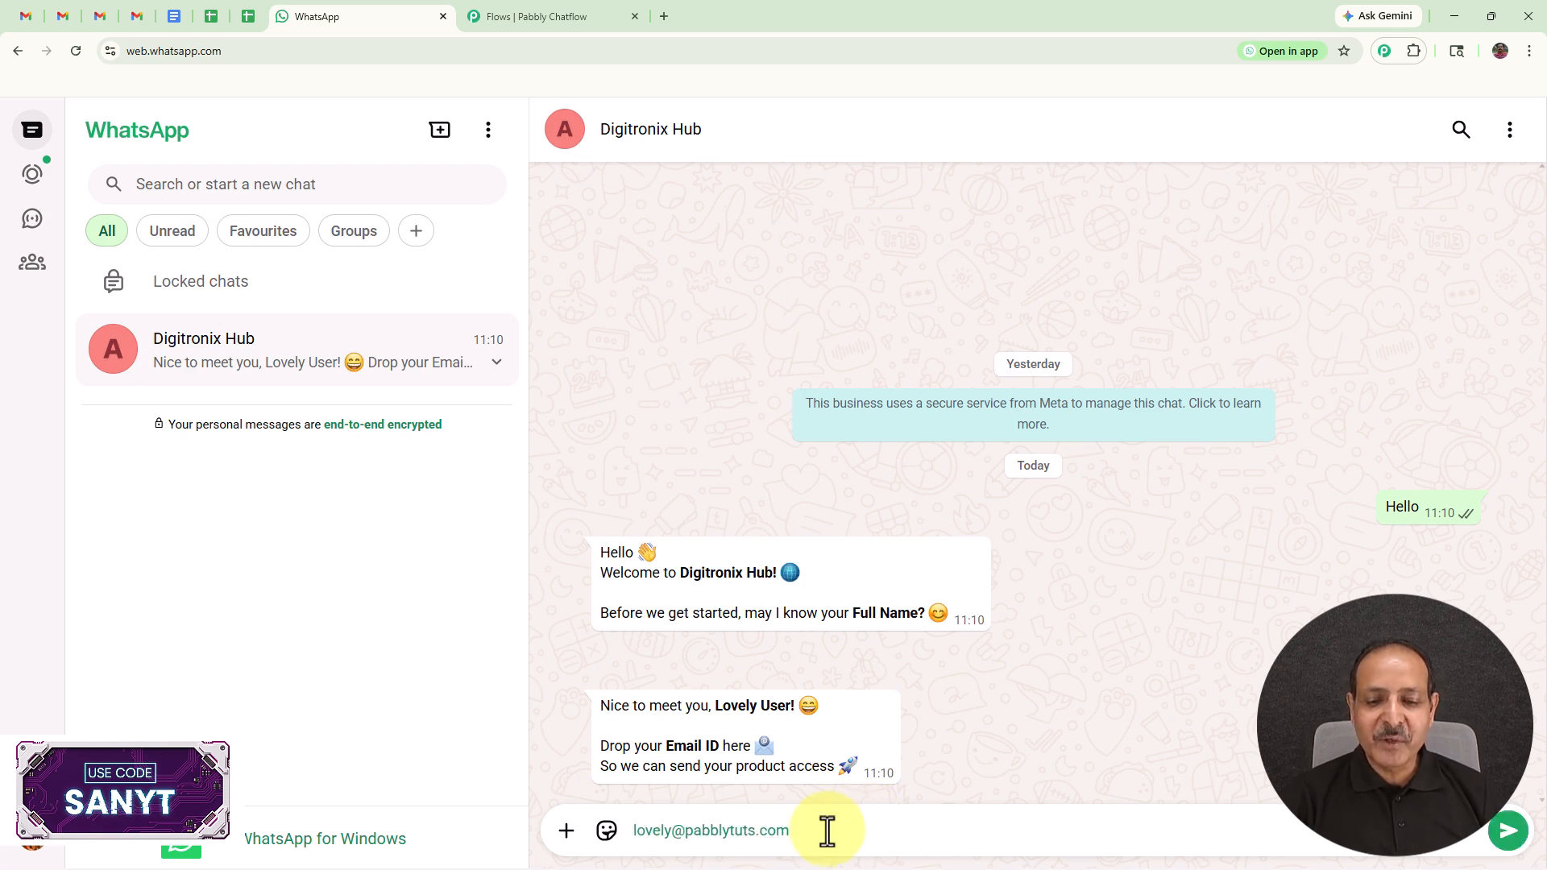
key(Return)
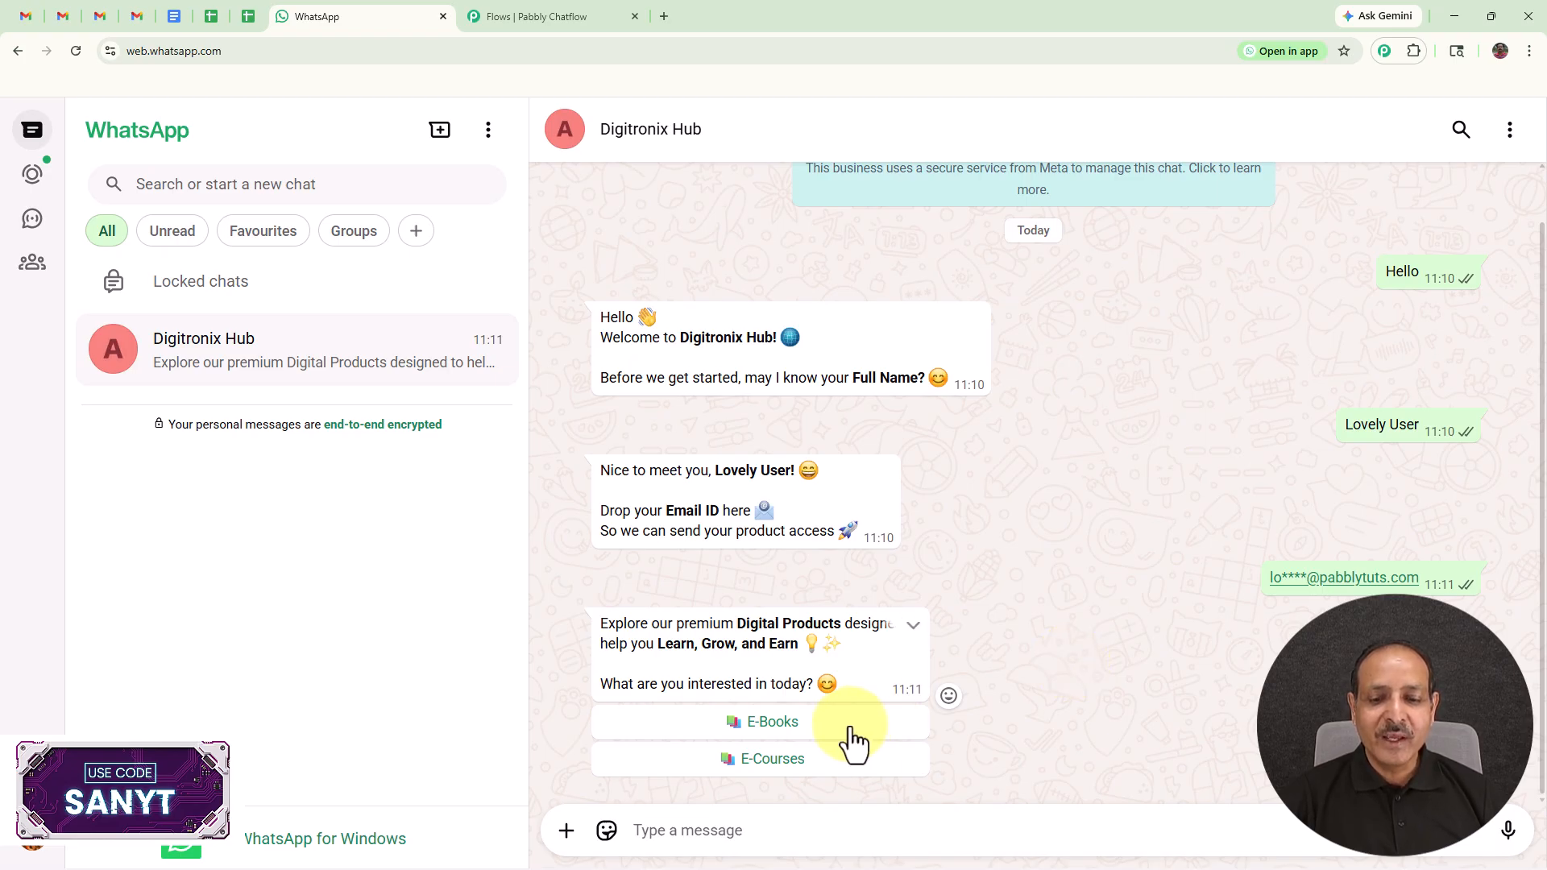
- Request the E-Books category, pick "Start with Why" from its list and choose Buy Now for that book
click(782, 725)
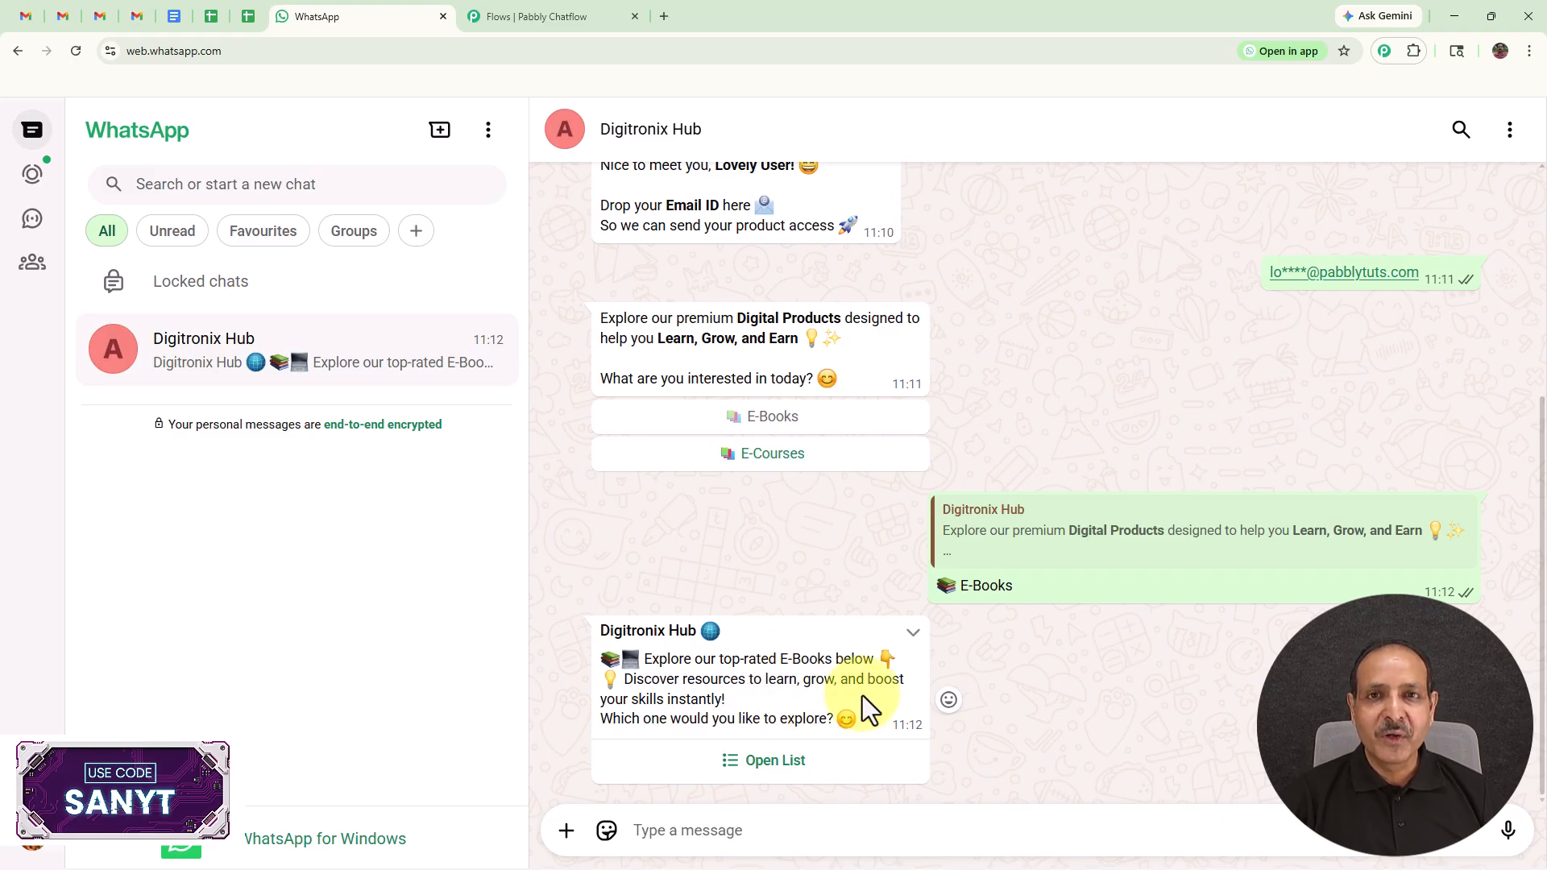
click(767, 765)
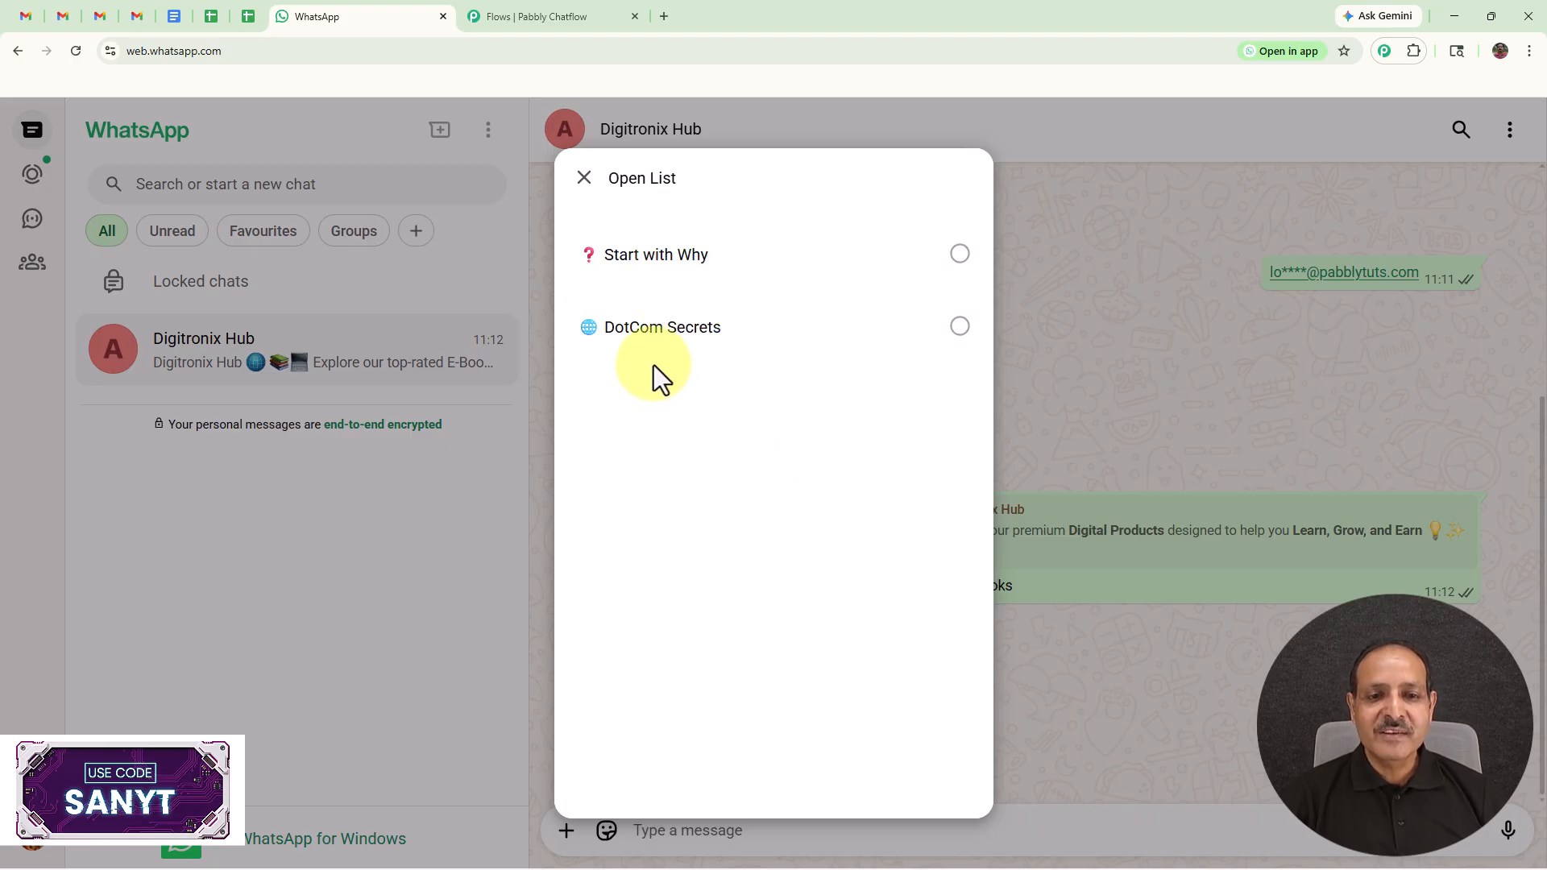
click(969, 277)
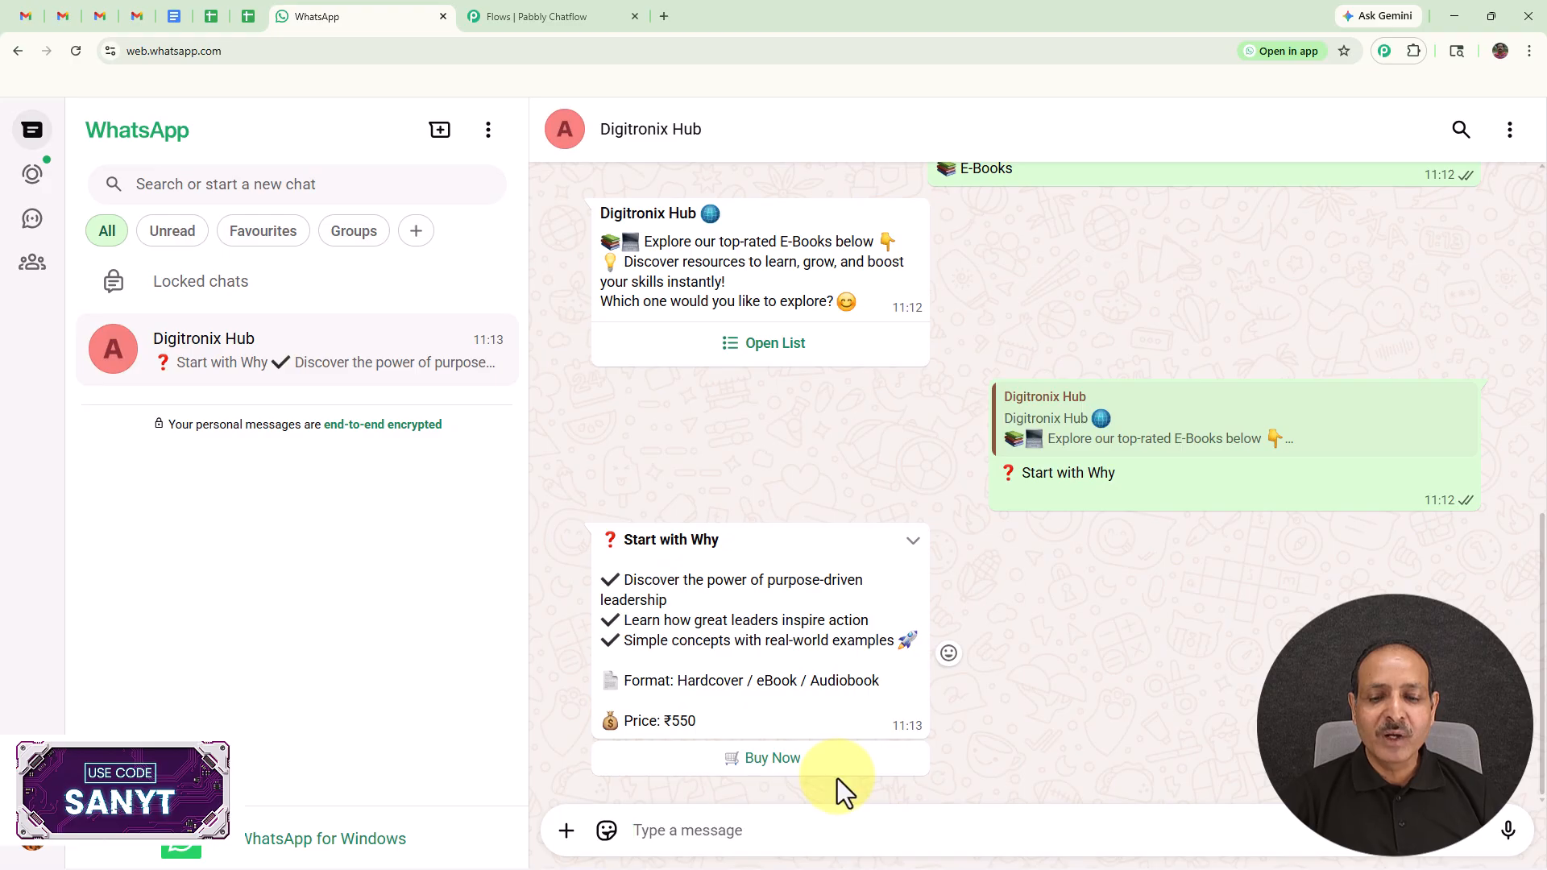
click(800, 770)
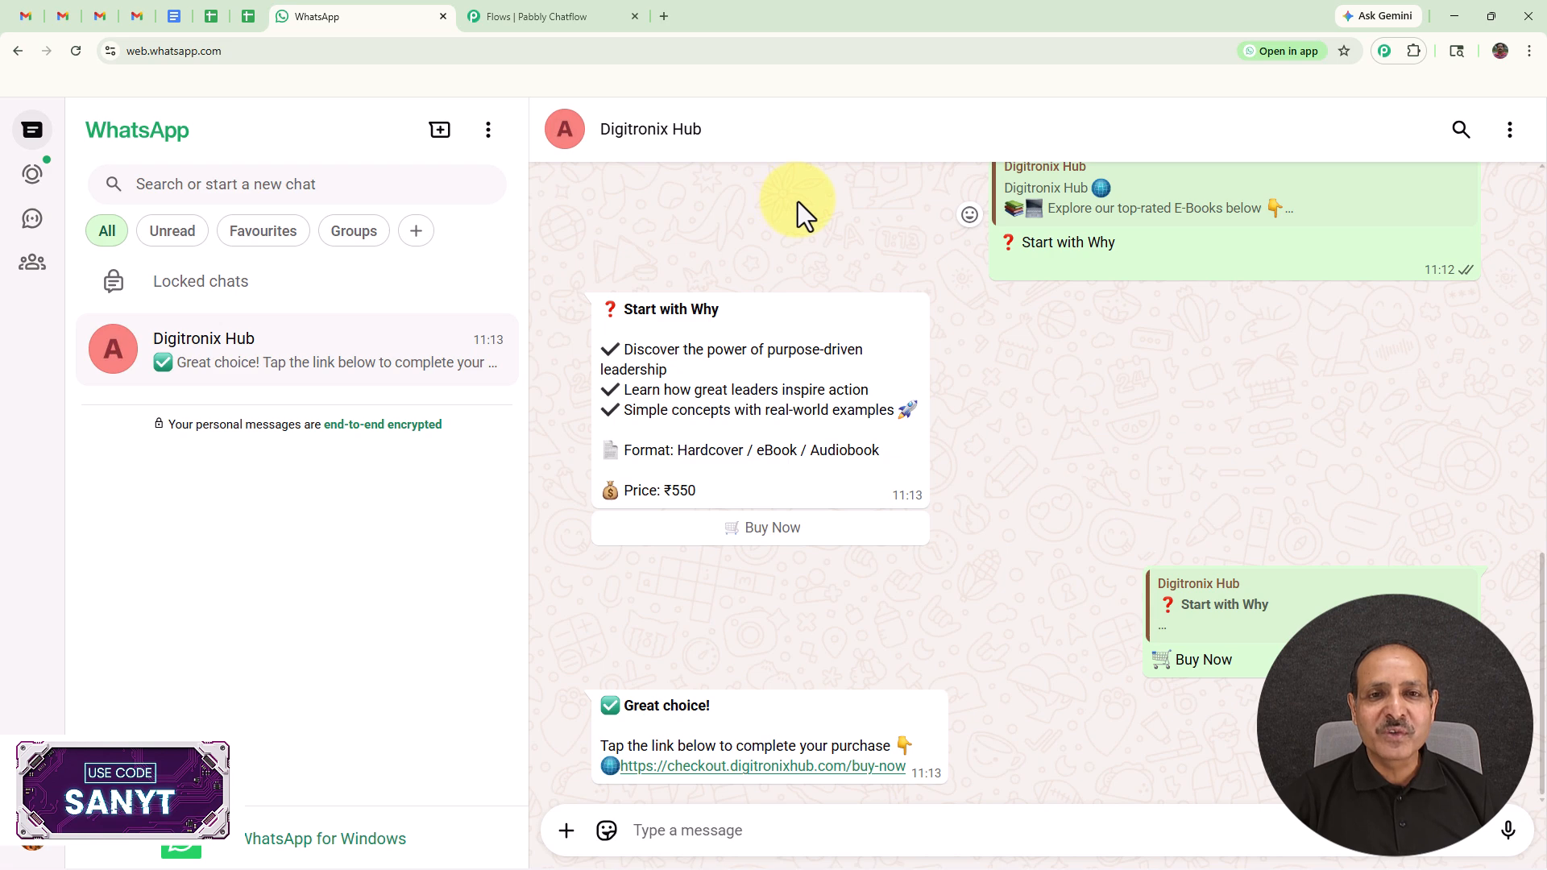
- Open pabbly.com/chatflow in a new browser tab
click(662, 17)
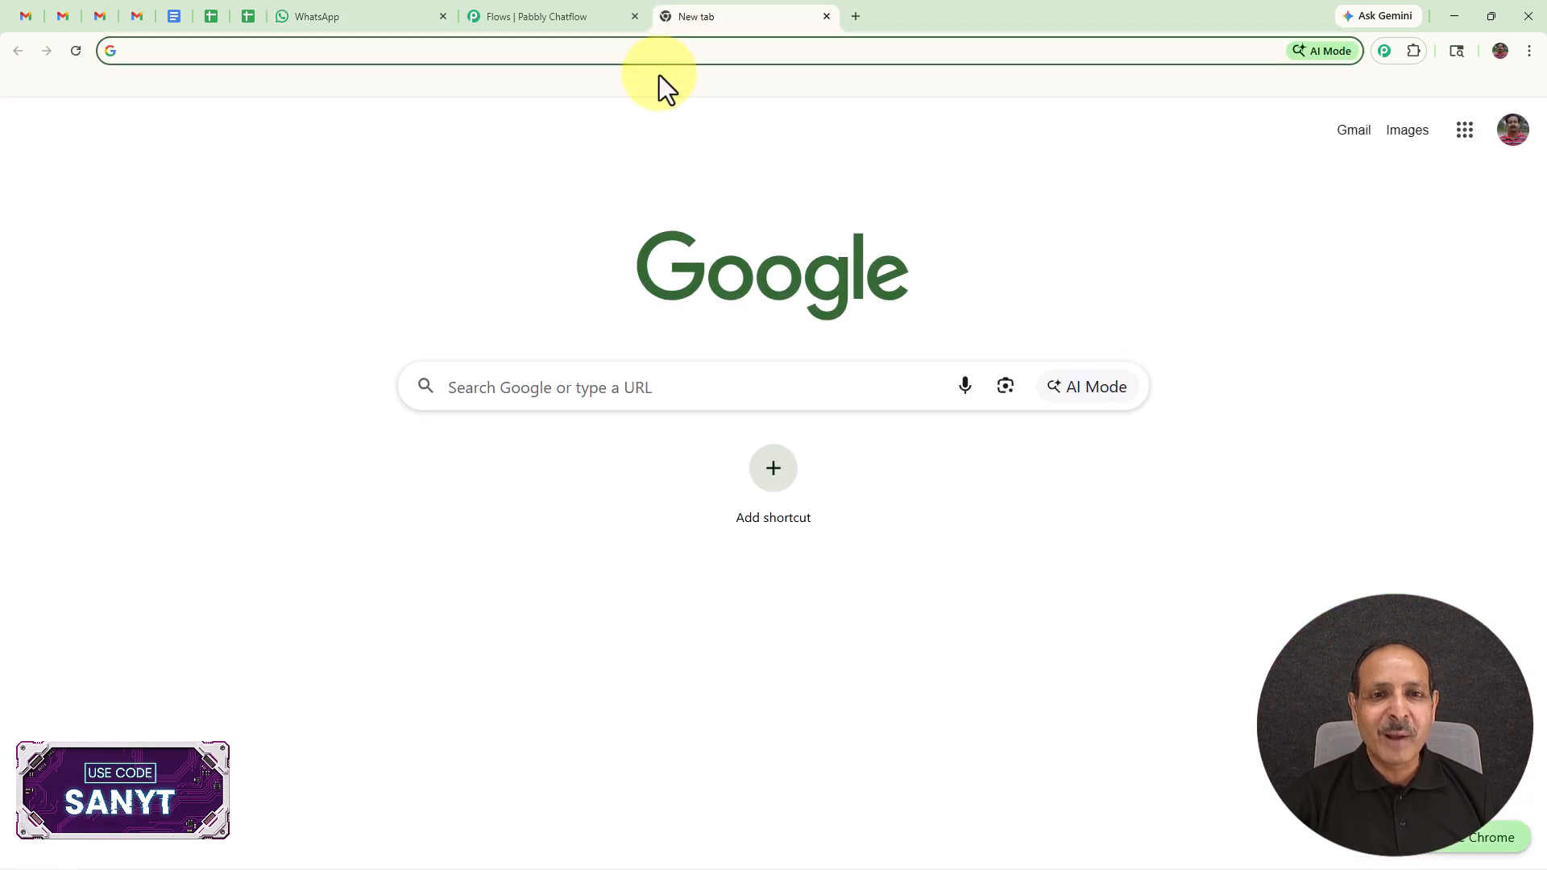
click(668, 50)
text(pabbly.com/chatflow)
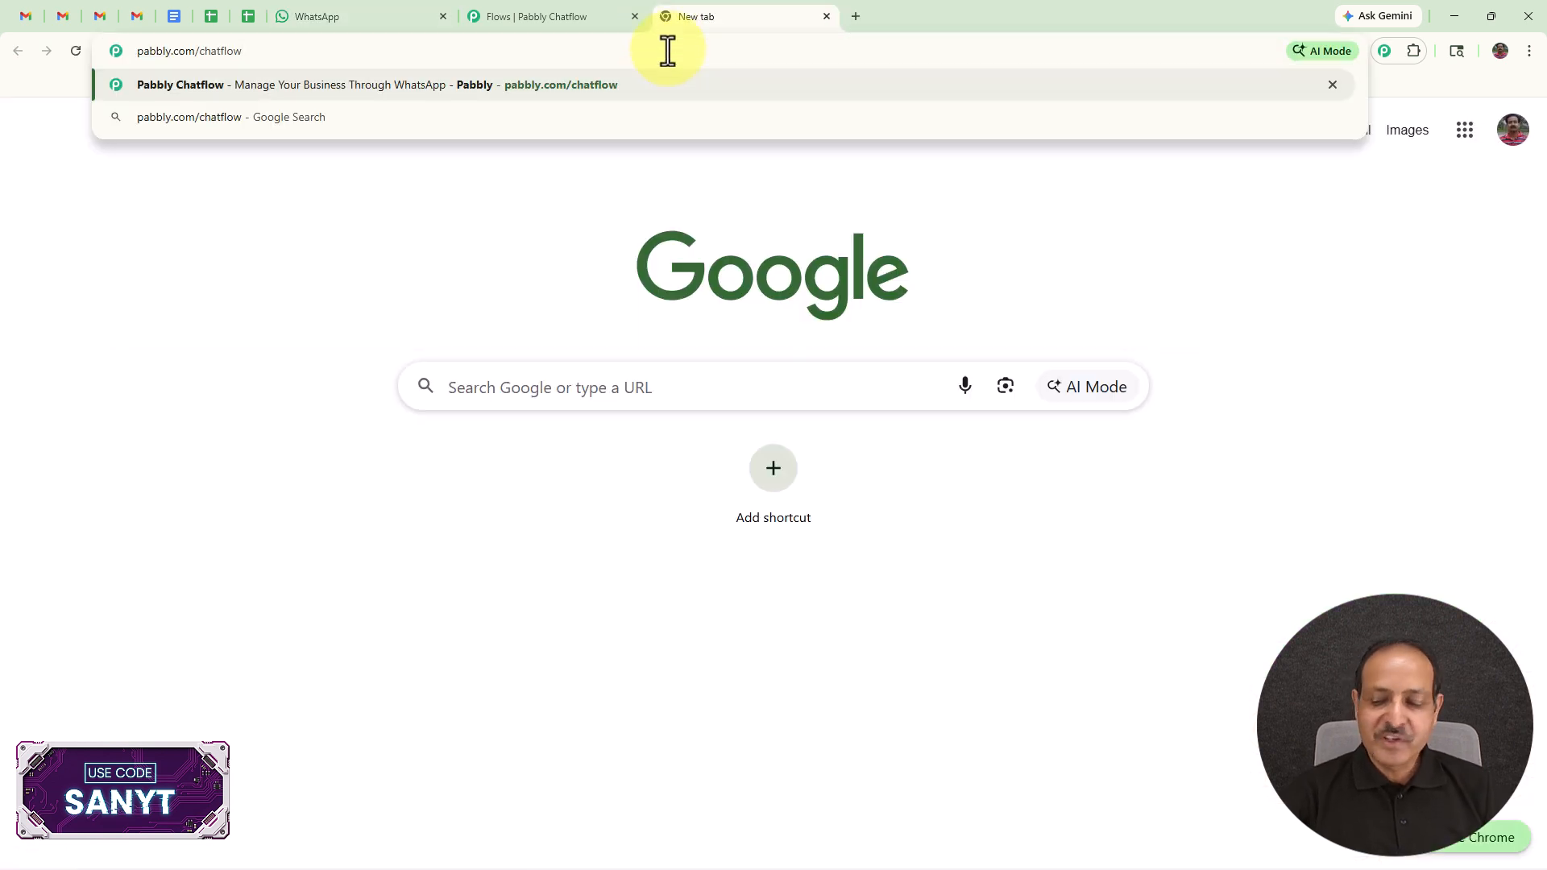
key(Return)
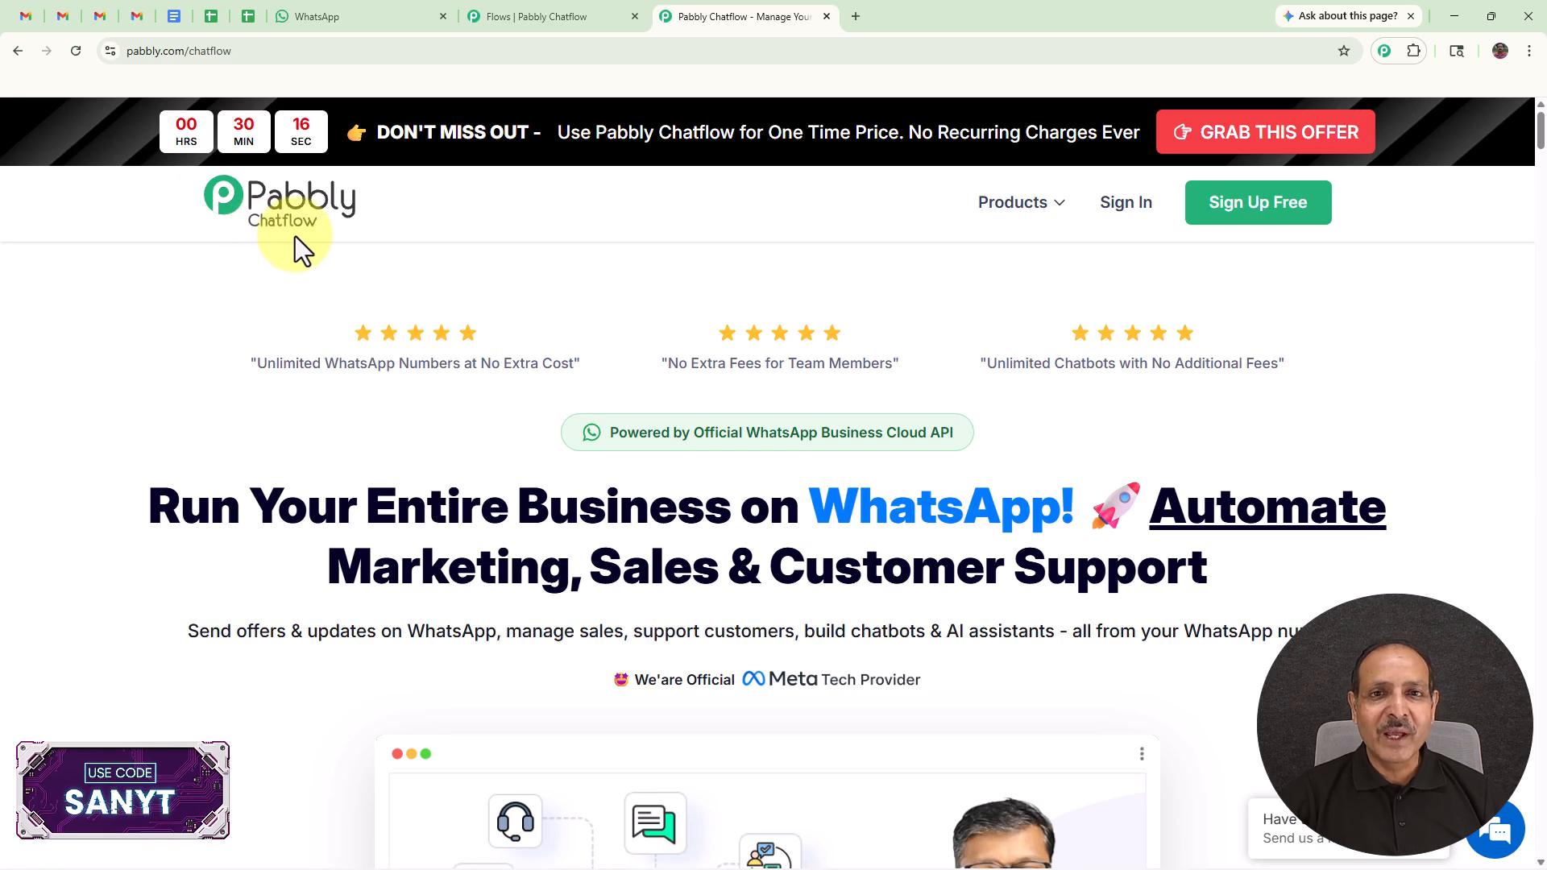
- Sign in to Pabbly, access the Pabbly Chatflow app and open its Flow Builder page
click(1129, 216)
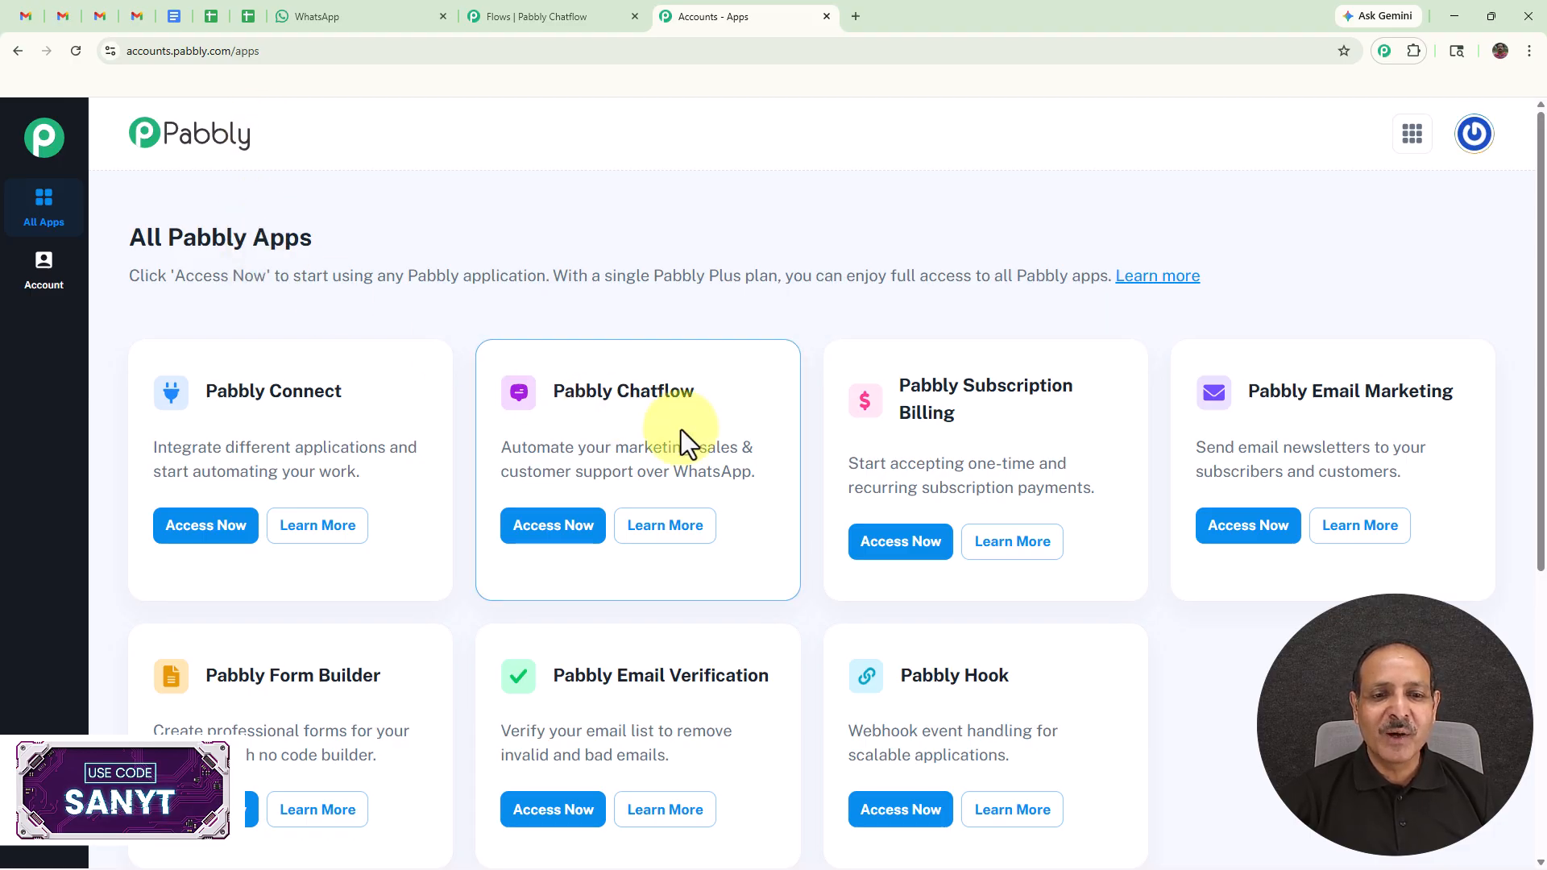
click(555, 532)
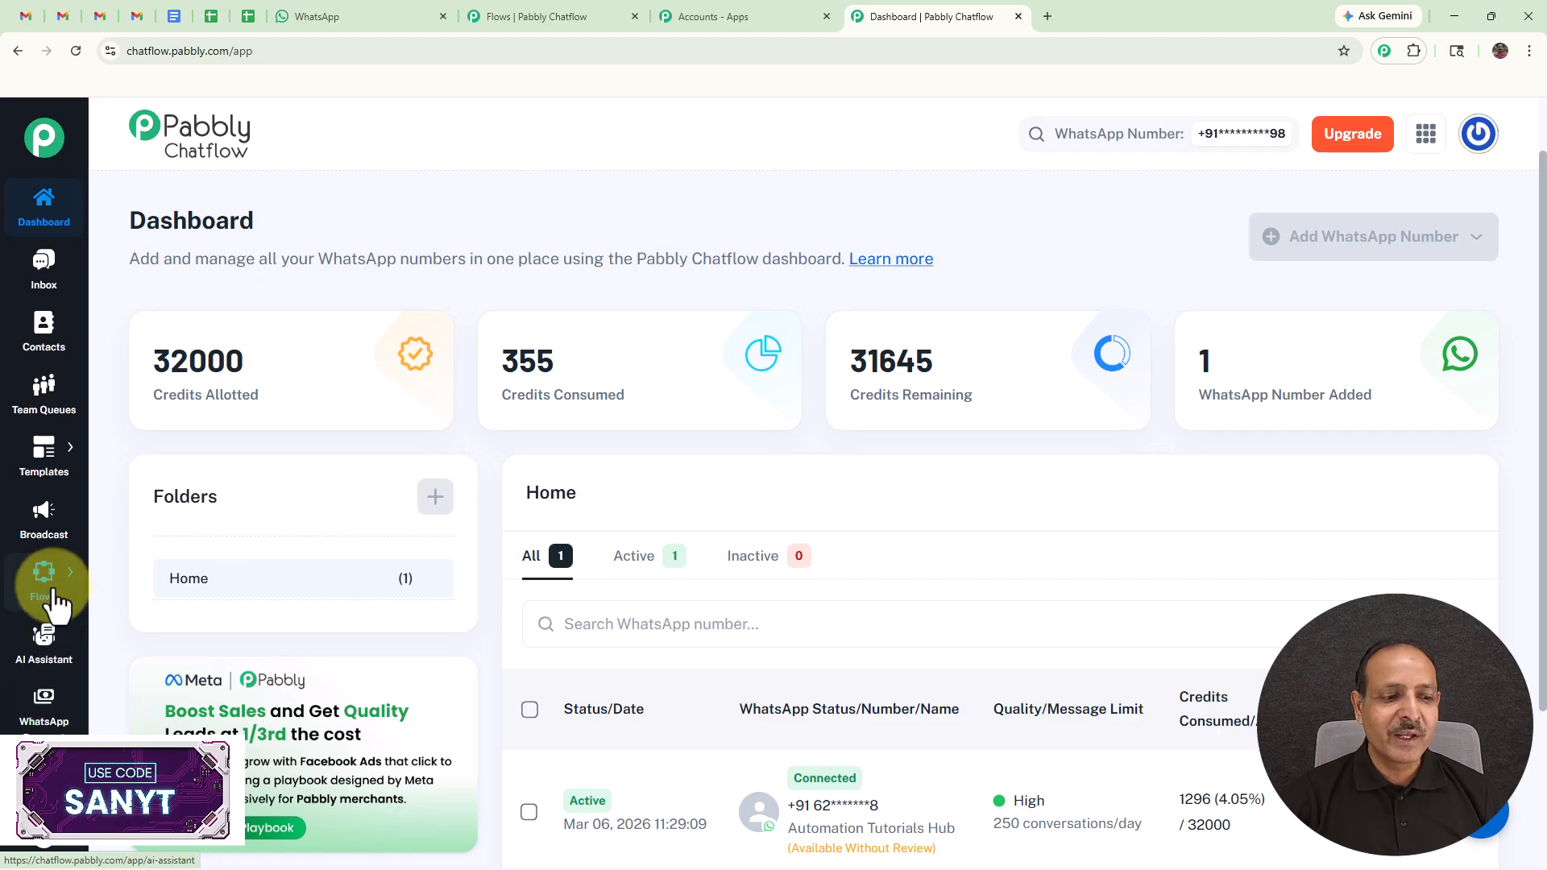
mouse_move(57, 573)
click(119, 563)
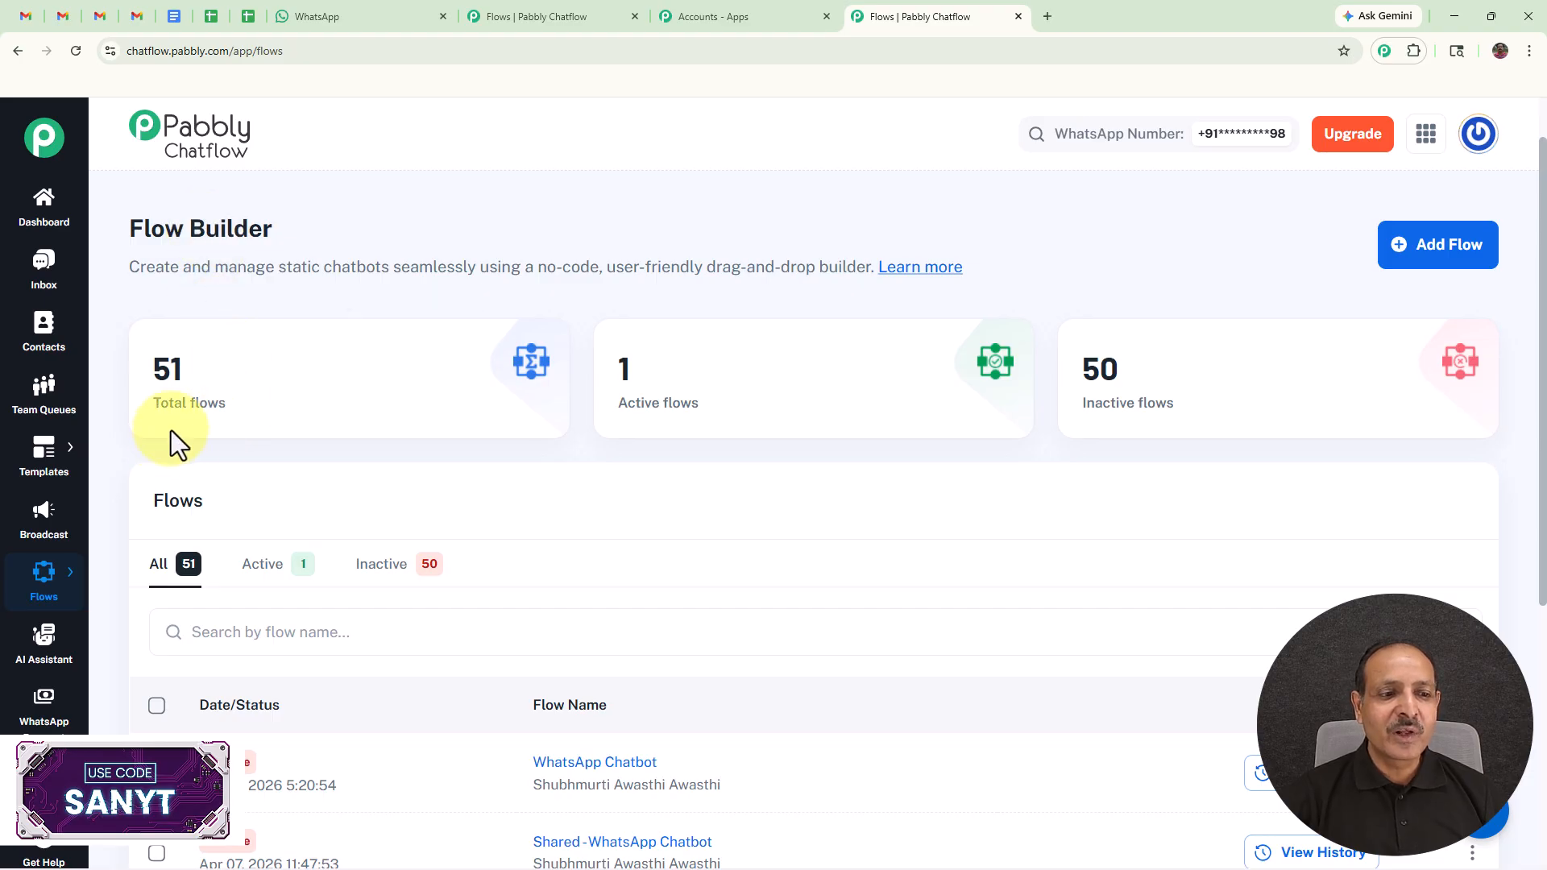
- Set the existing "Build an Auto Replies System on WhatsApp (Zero Coding)" flow to inactive
mouse_move(175, 424)
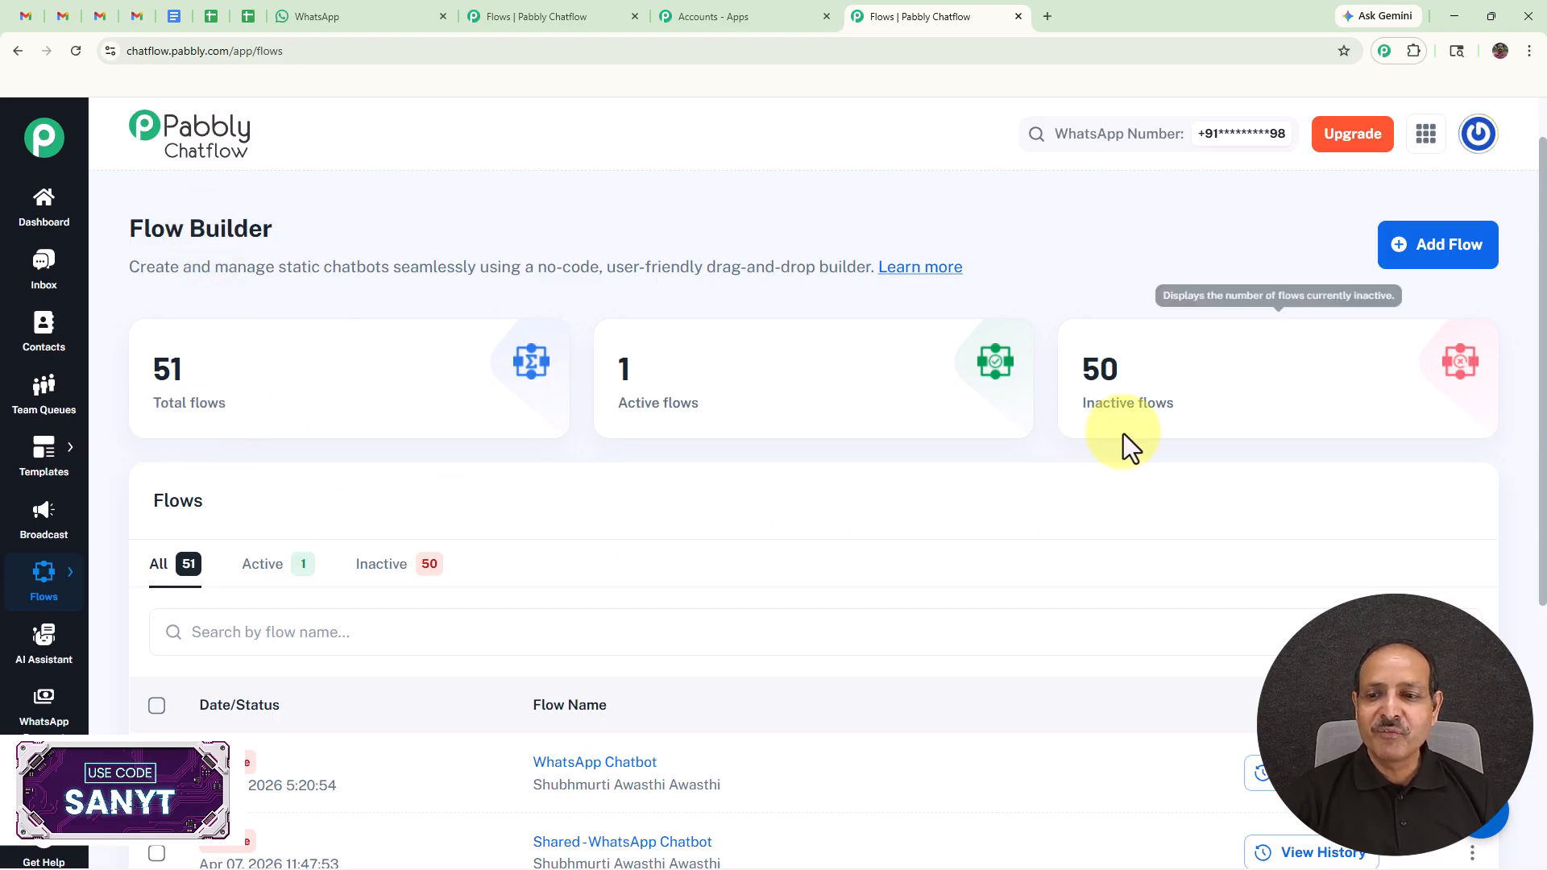
mouse_move(663, 403)
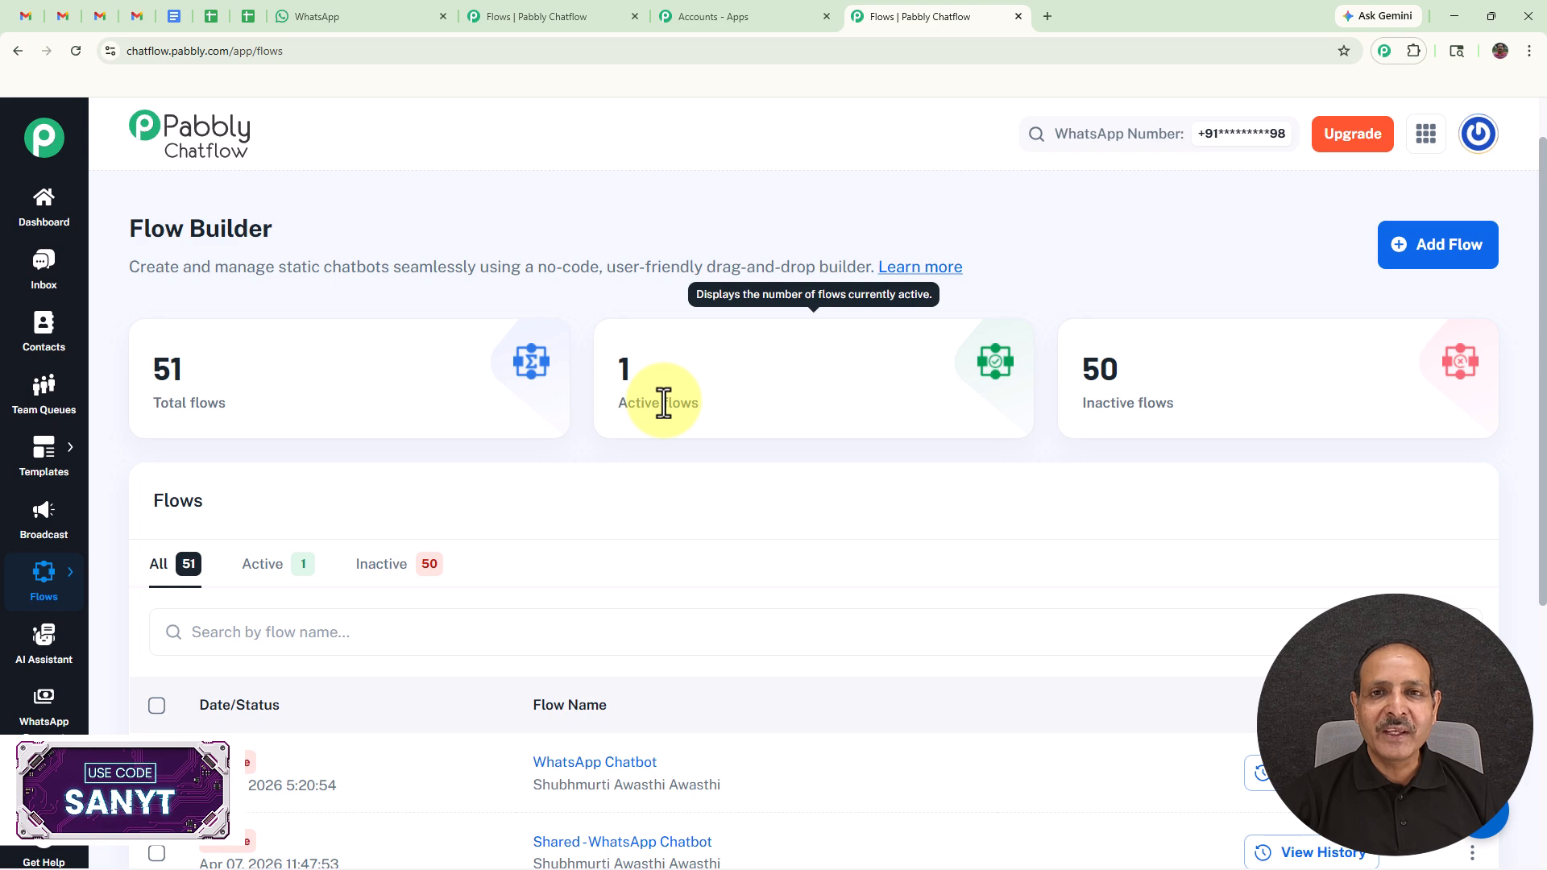
scroll(863, 407, down, 5)
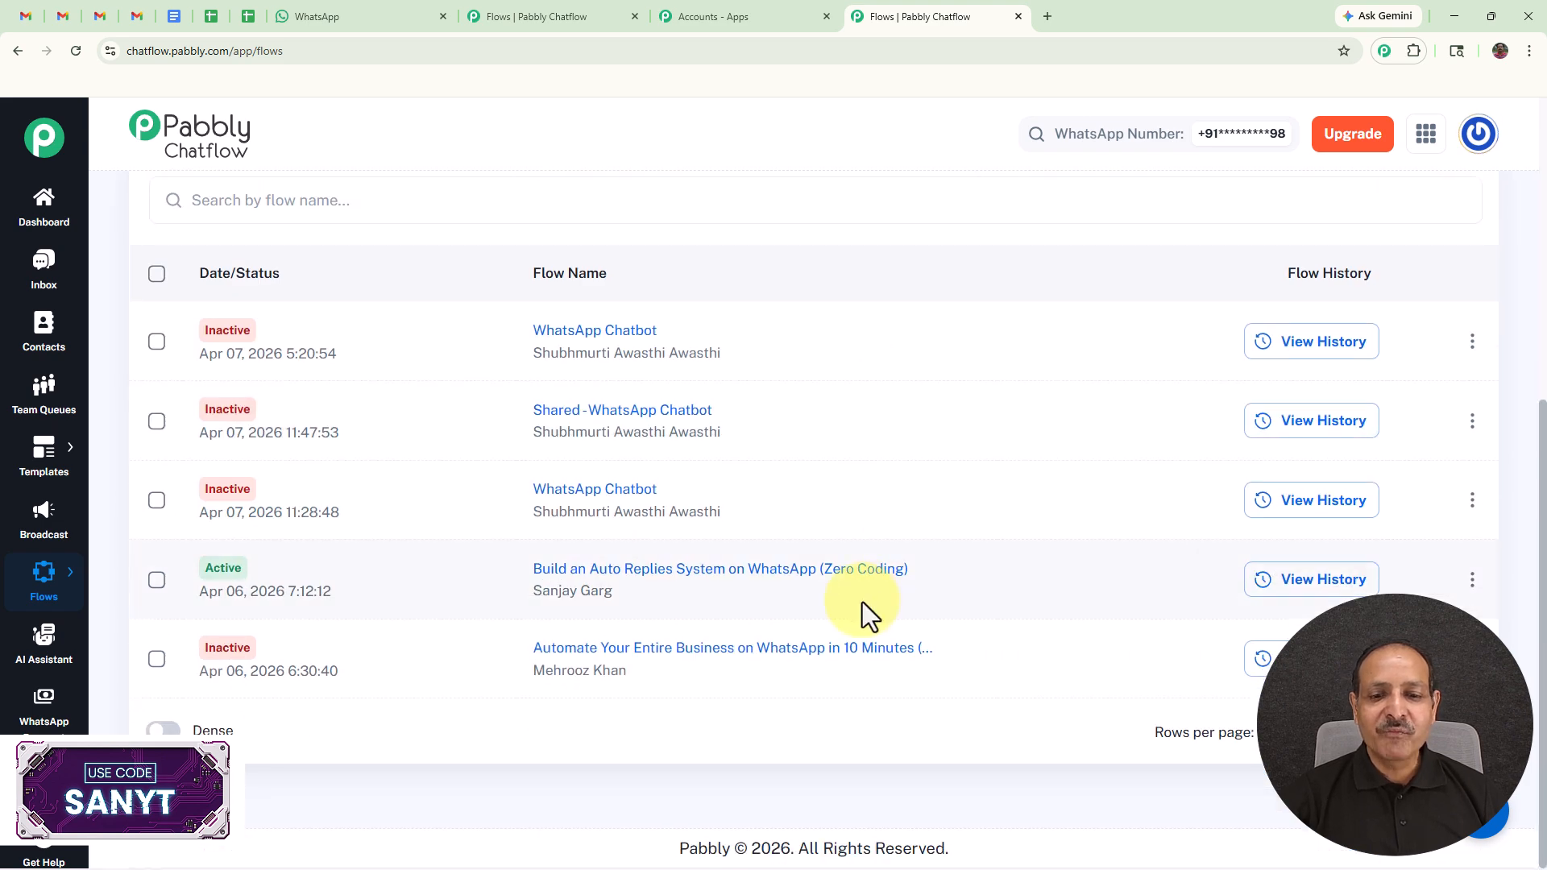
mouse_move(718, 582)
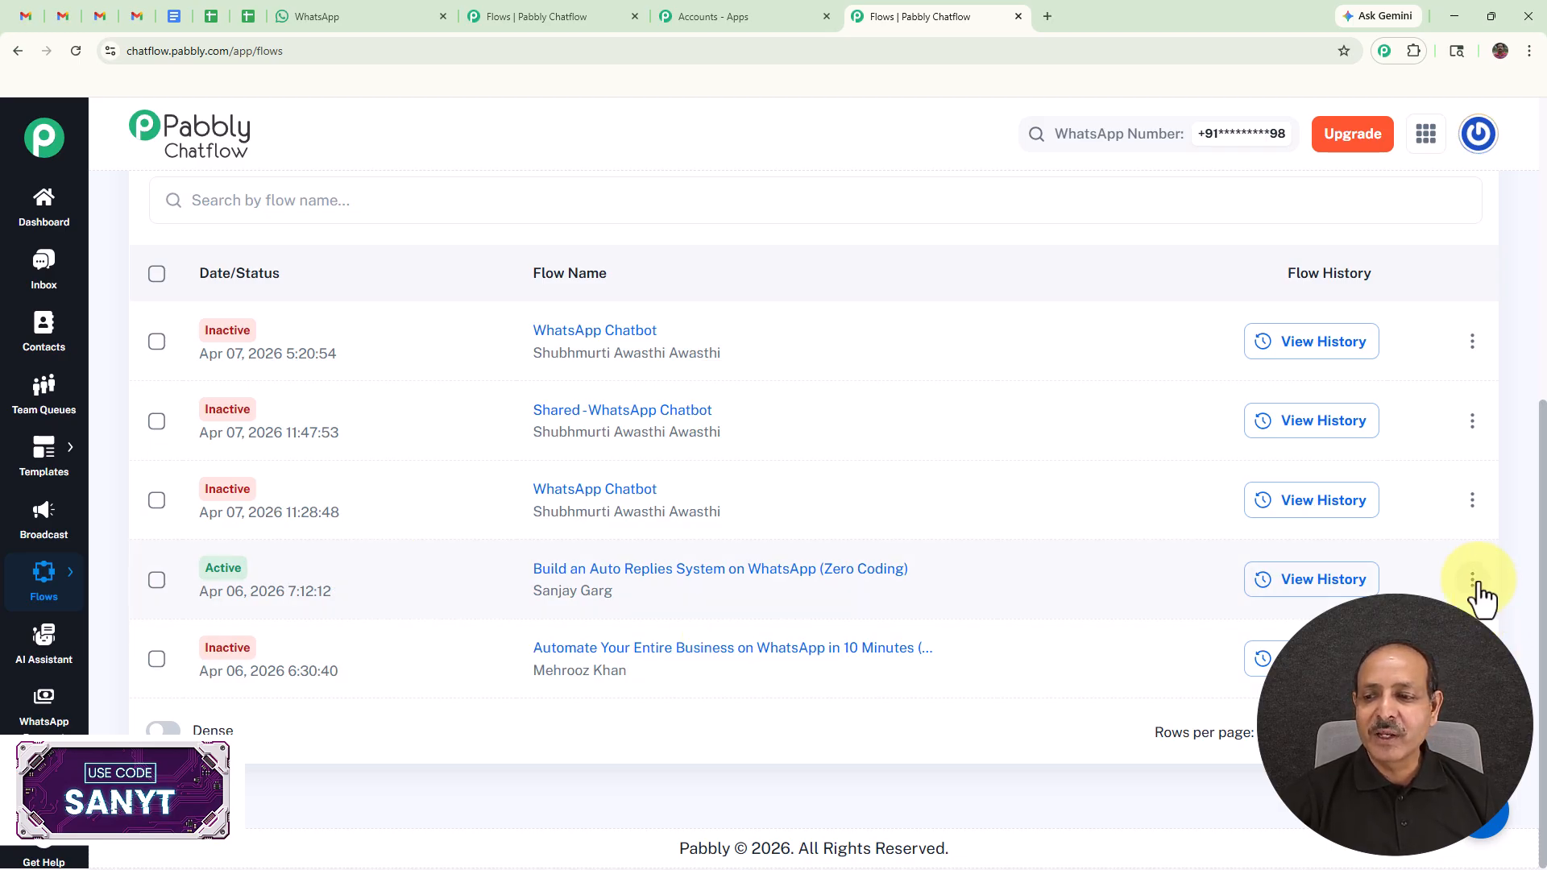
click(1358, 587)
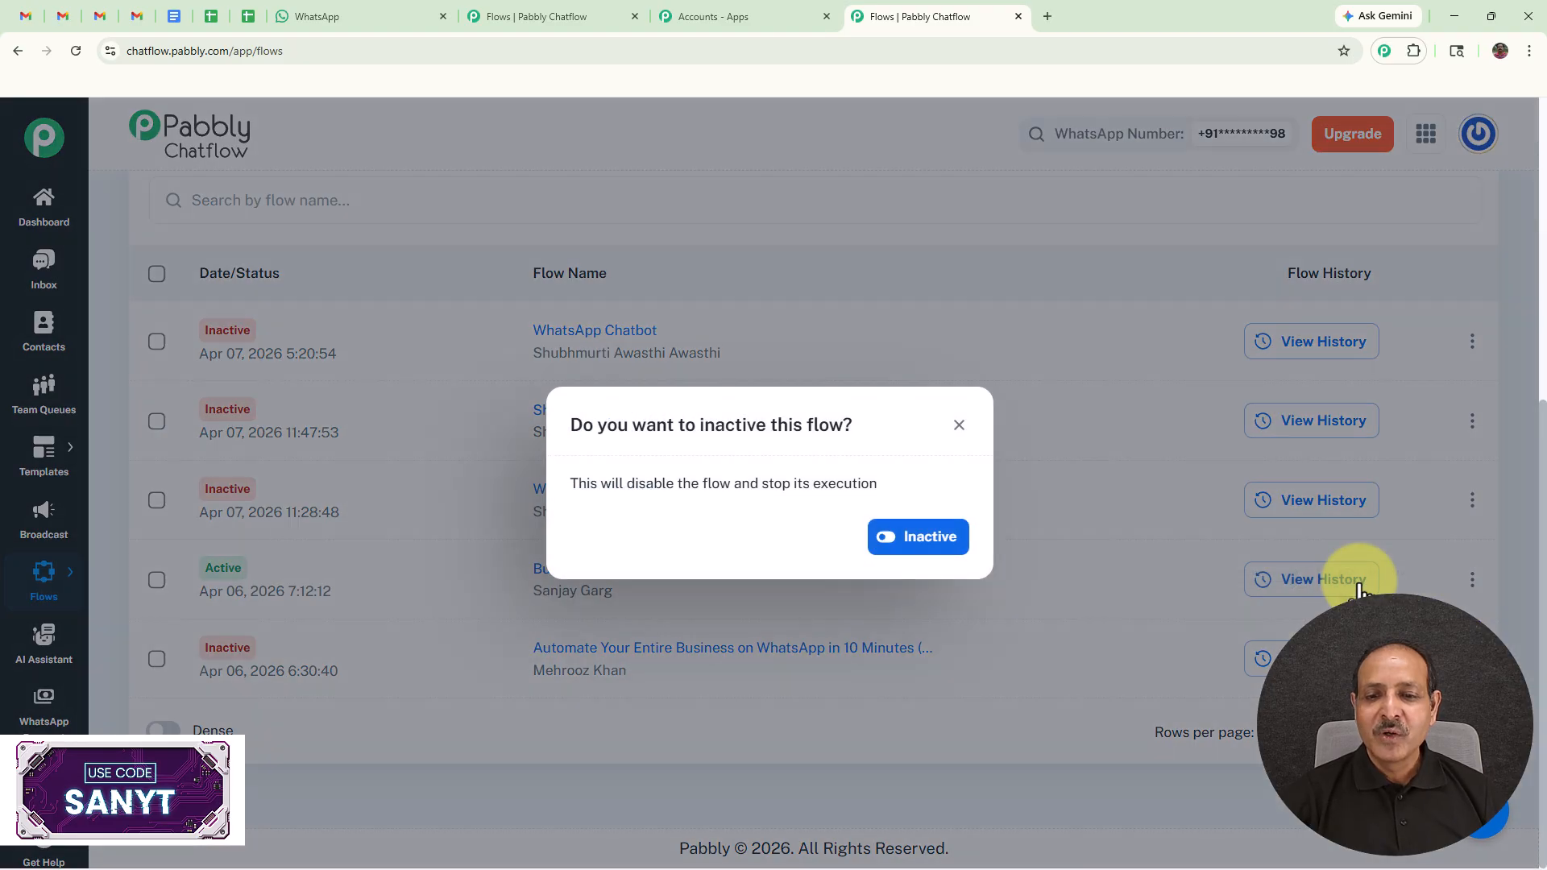
click(913, 545)
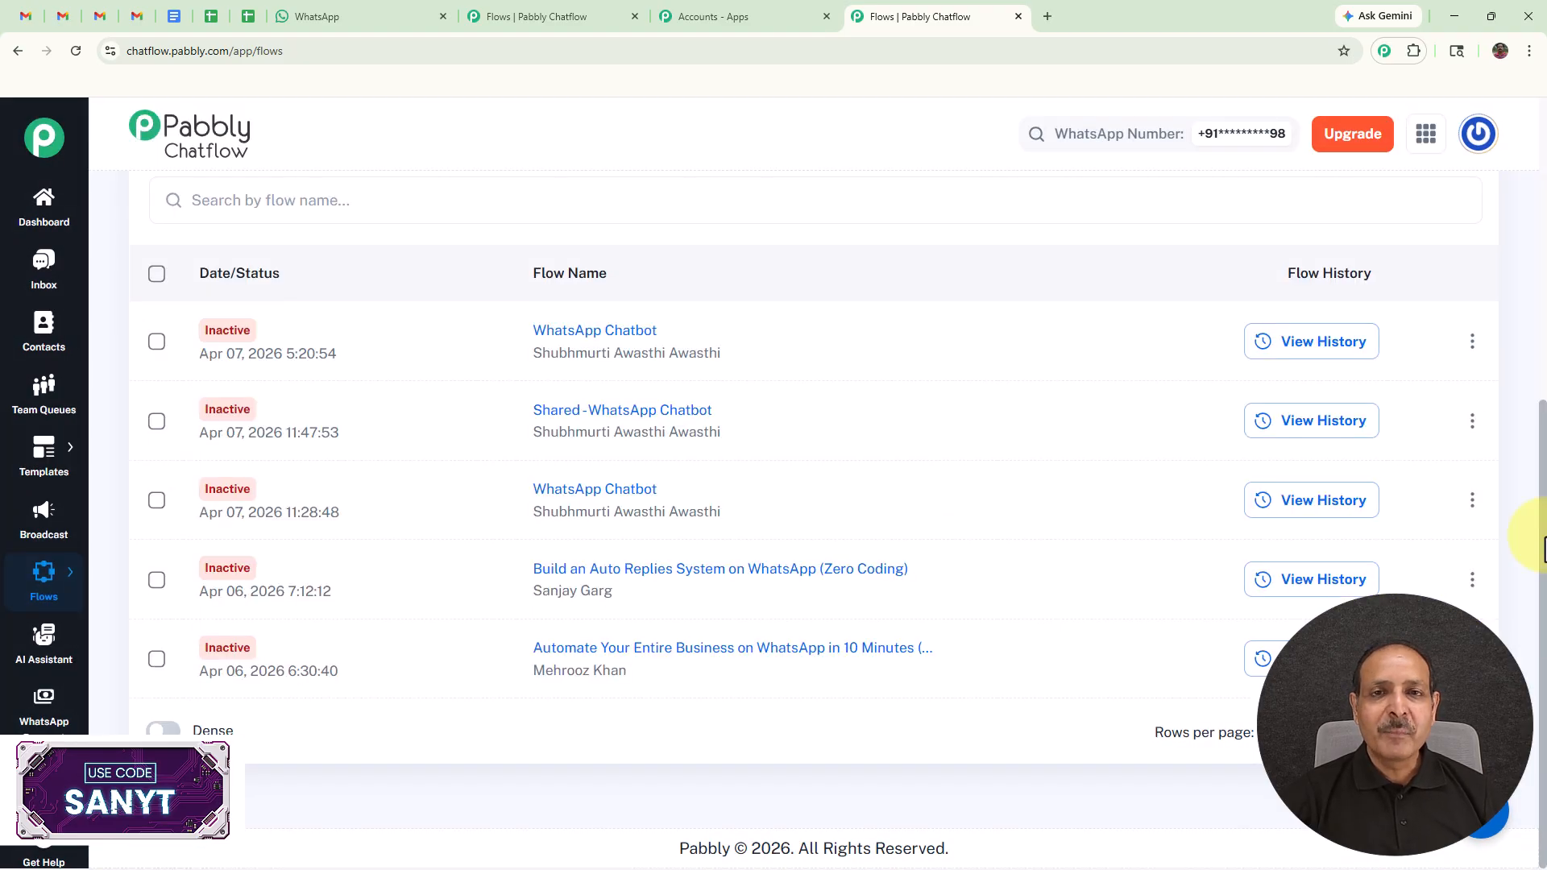
- Add a new flow and name it "Build an Auto Replies System on WhatsApp (Zero Coding)"
drag(1543, 548, 1529, 276)
click(1440, 224)
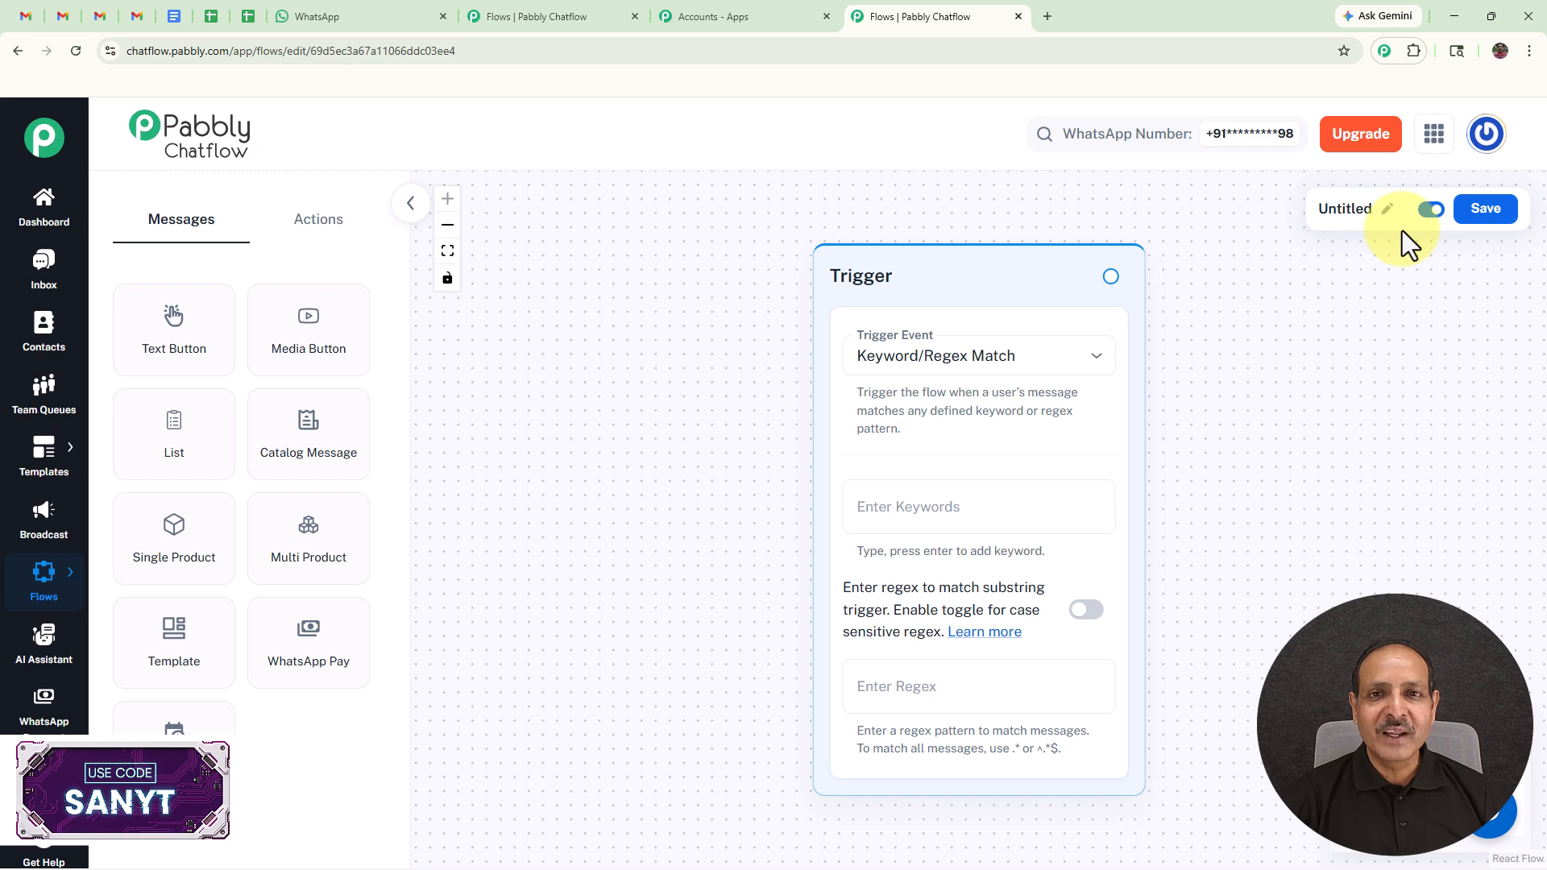
click(1386, 209)
text(Build an Auto Replies System on WhatsApp (Zero Coding))
key(Return)
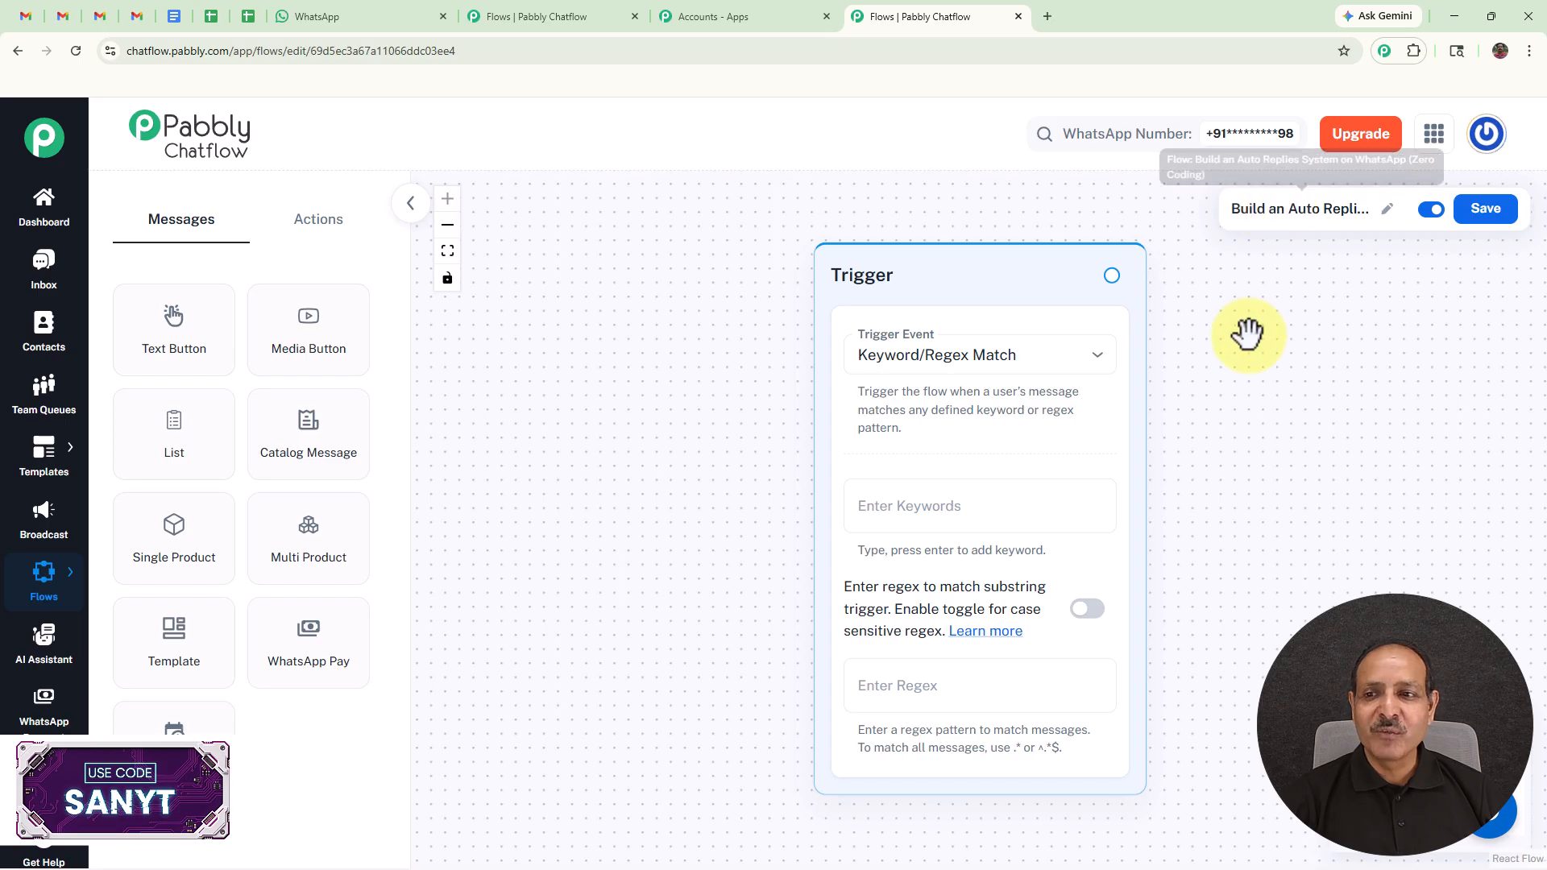
- Set the trigger event to Keyword/Regex Match and add the keywords Hello, Hii and Hey
drag(1001, 280, 690, 297)
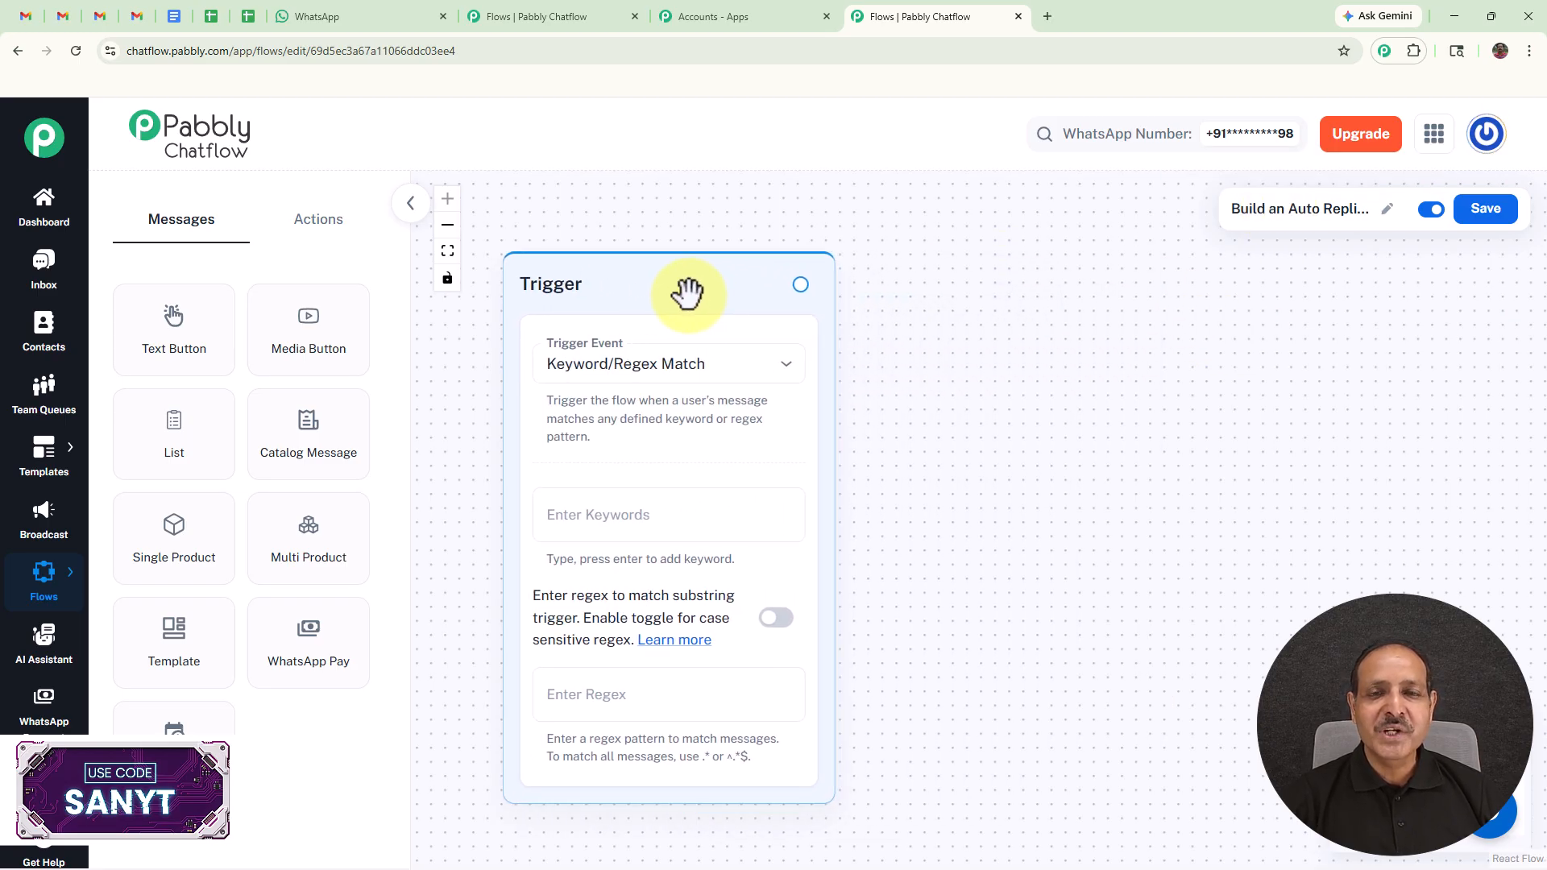
click(765, 379)
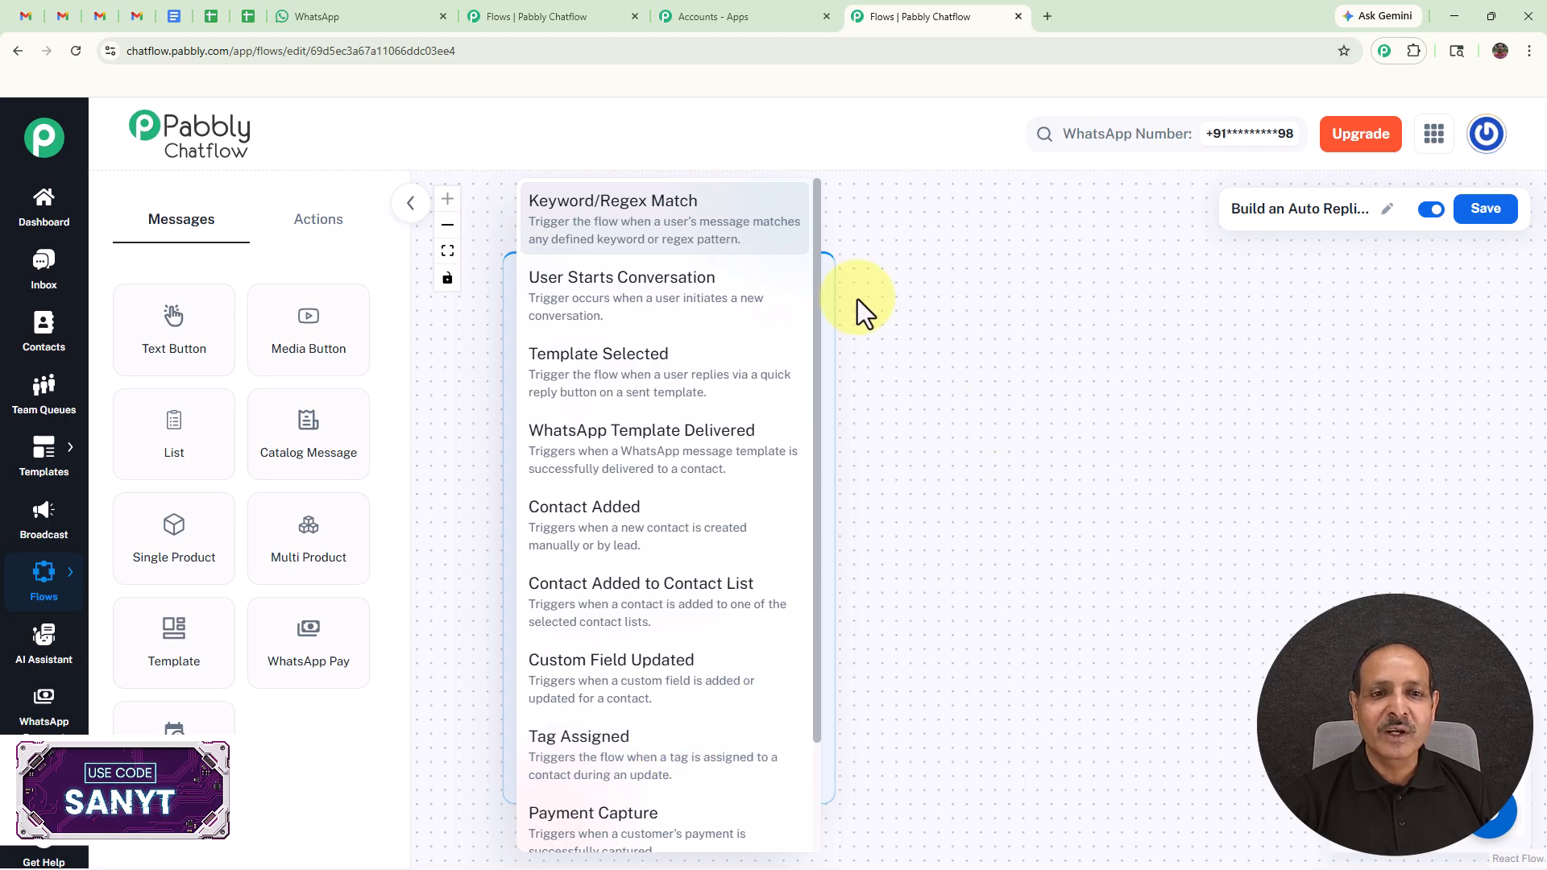
click(559, 214)
click(612, 516)
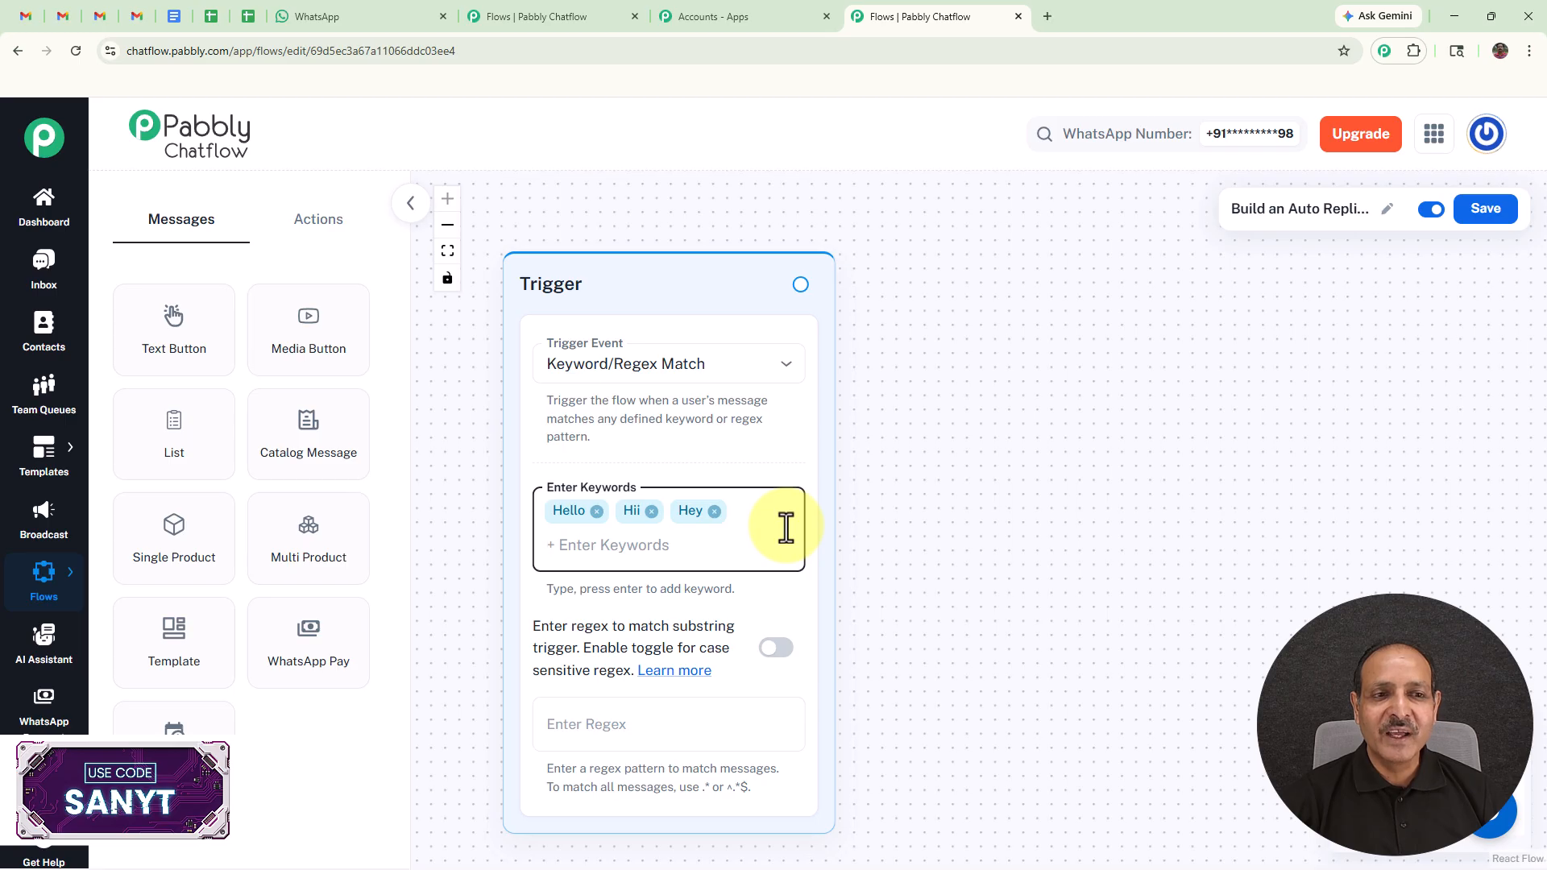
- Add an Ask Question node beside the Trigger node and connect the trigger's output to it
click(320, 222)
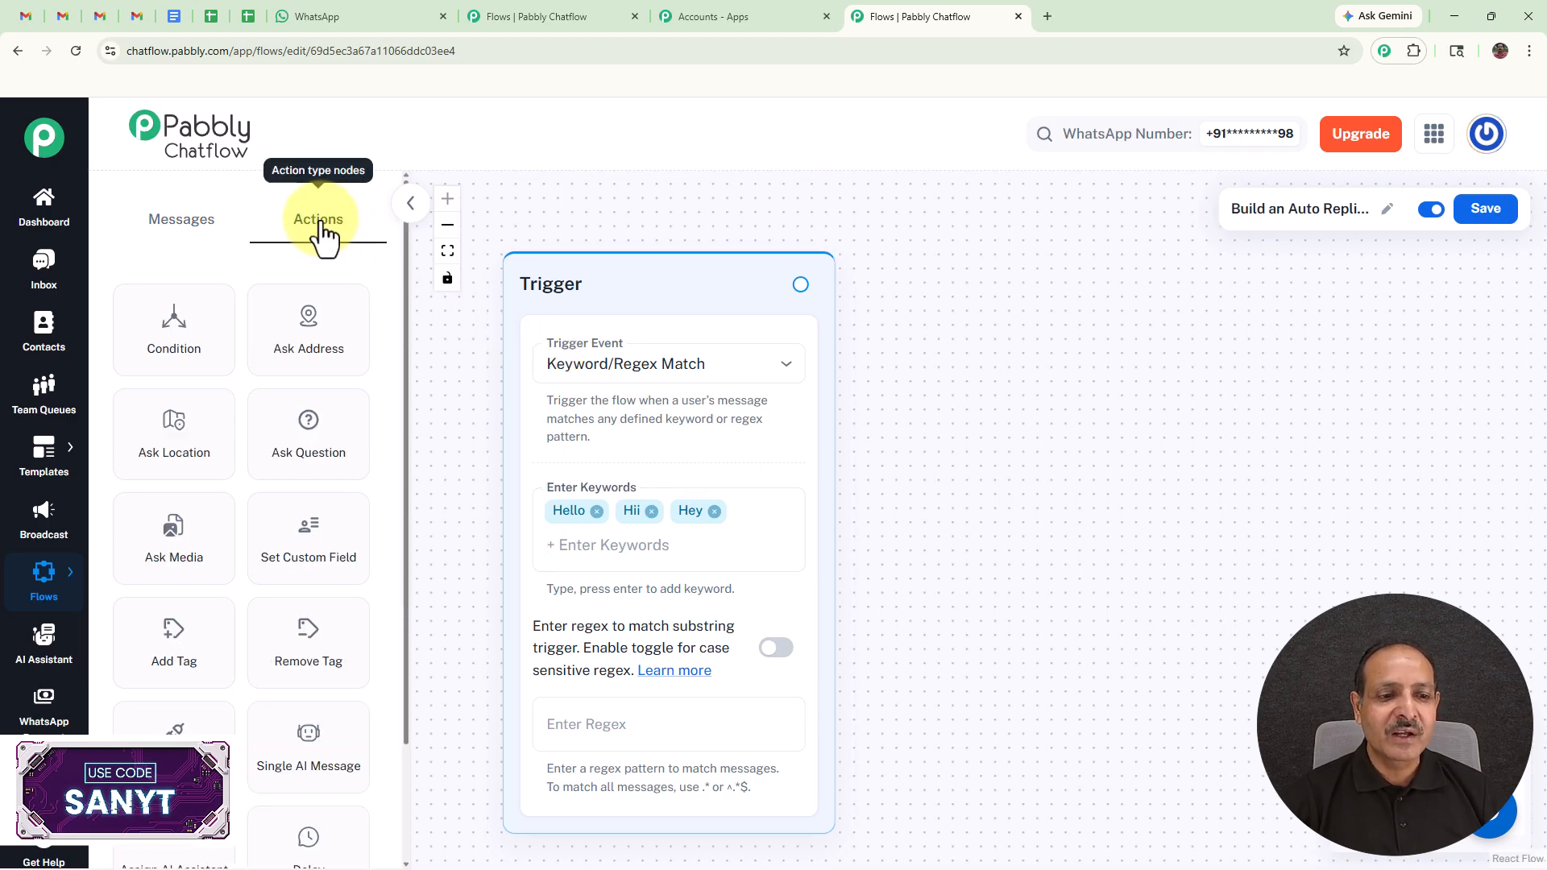
drag(318, 449, 1002, 404)
drag(1160, 373, 1061, 268)
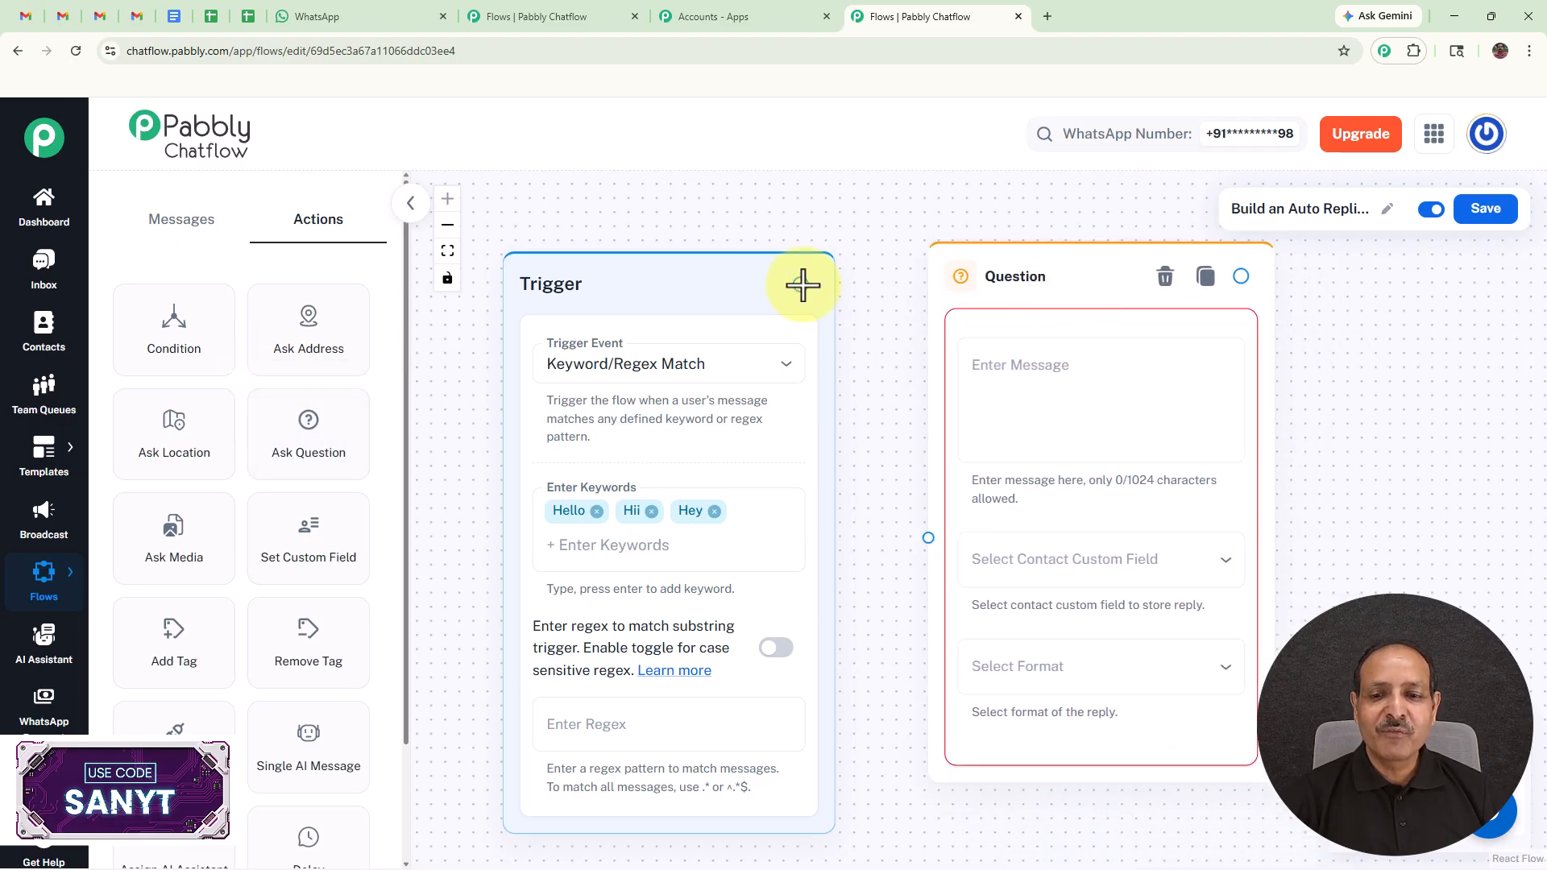
drag(802, 284, 890, 403)
drag(935, 520, 936, 539)
drag(1395, 467, 1015, 432)
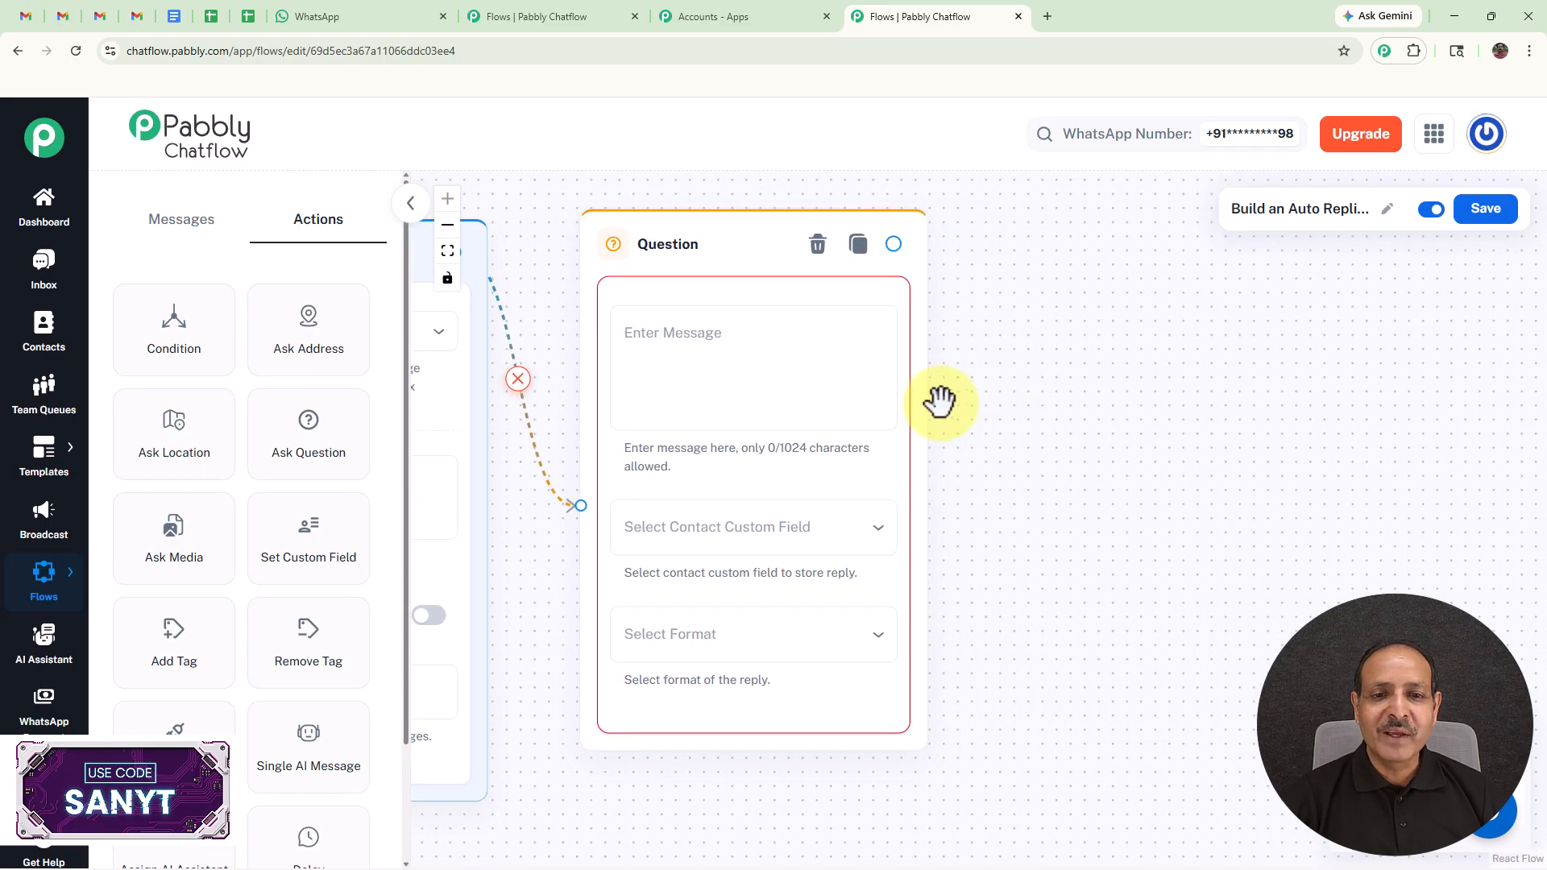
- Enter the Question message greeting contacts with "Welcome to *Digitronix Hub!*" and asking "Before we get started, may I know your *Full Name?*"
click(769, 349)
key(ctrl+v)
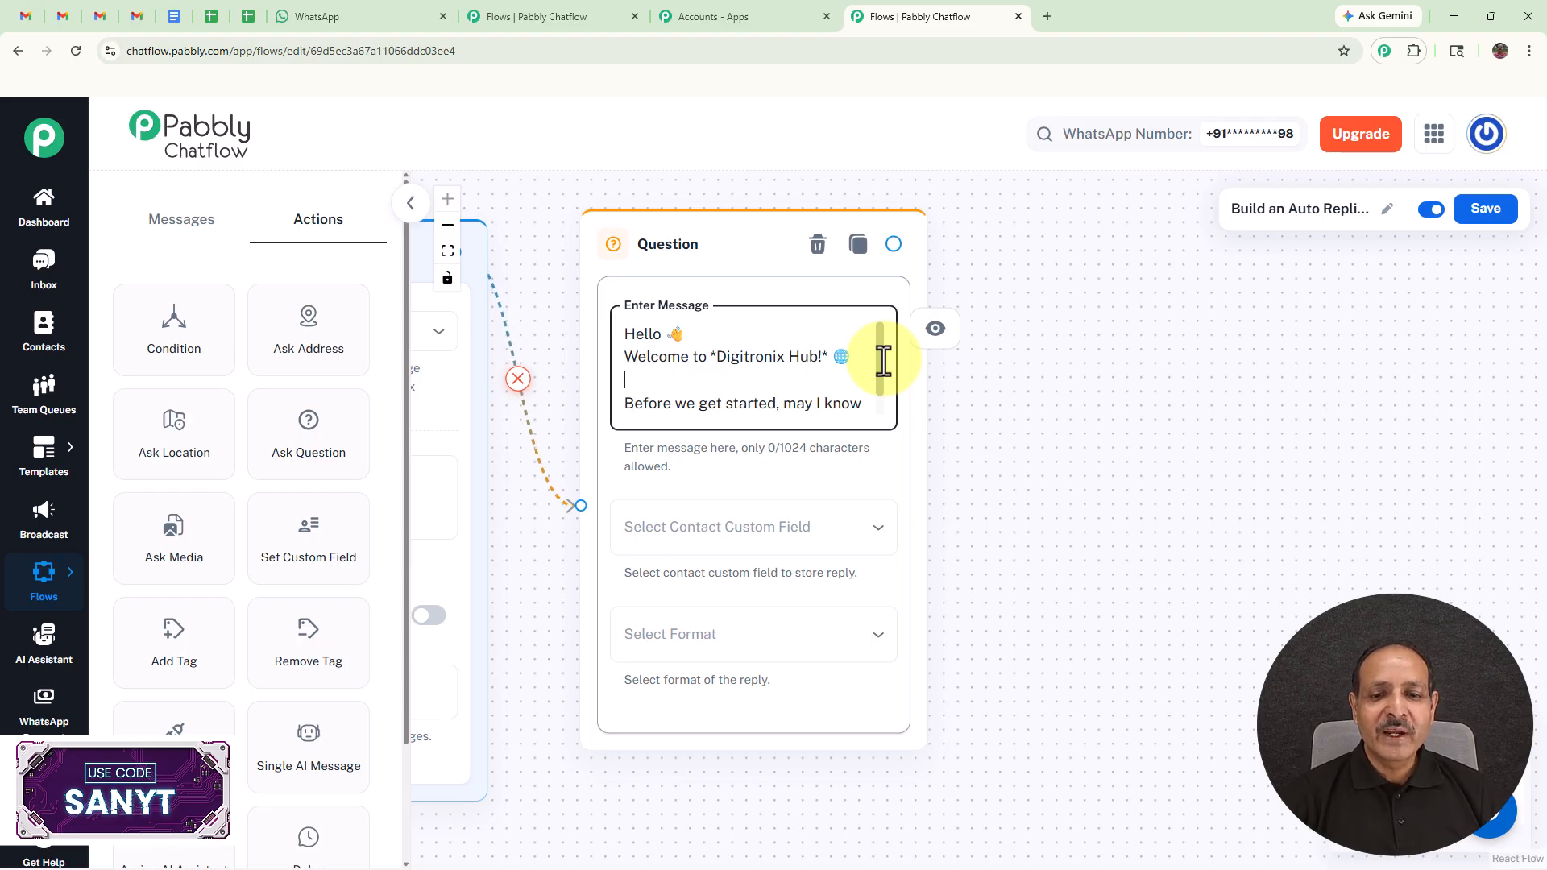
drag(883, 361, 884, 407)
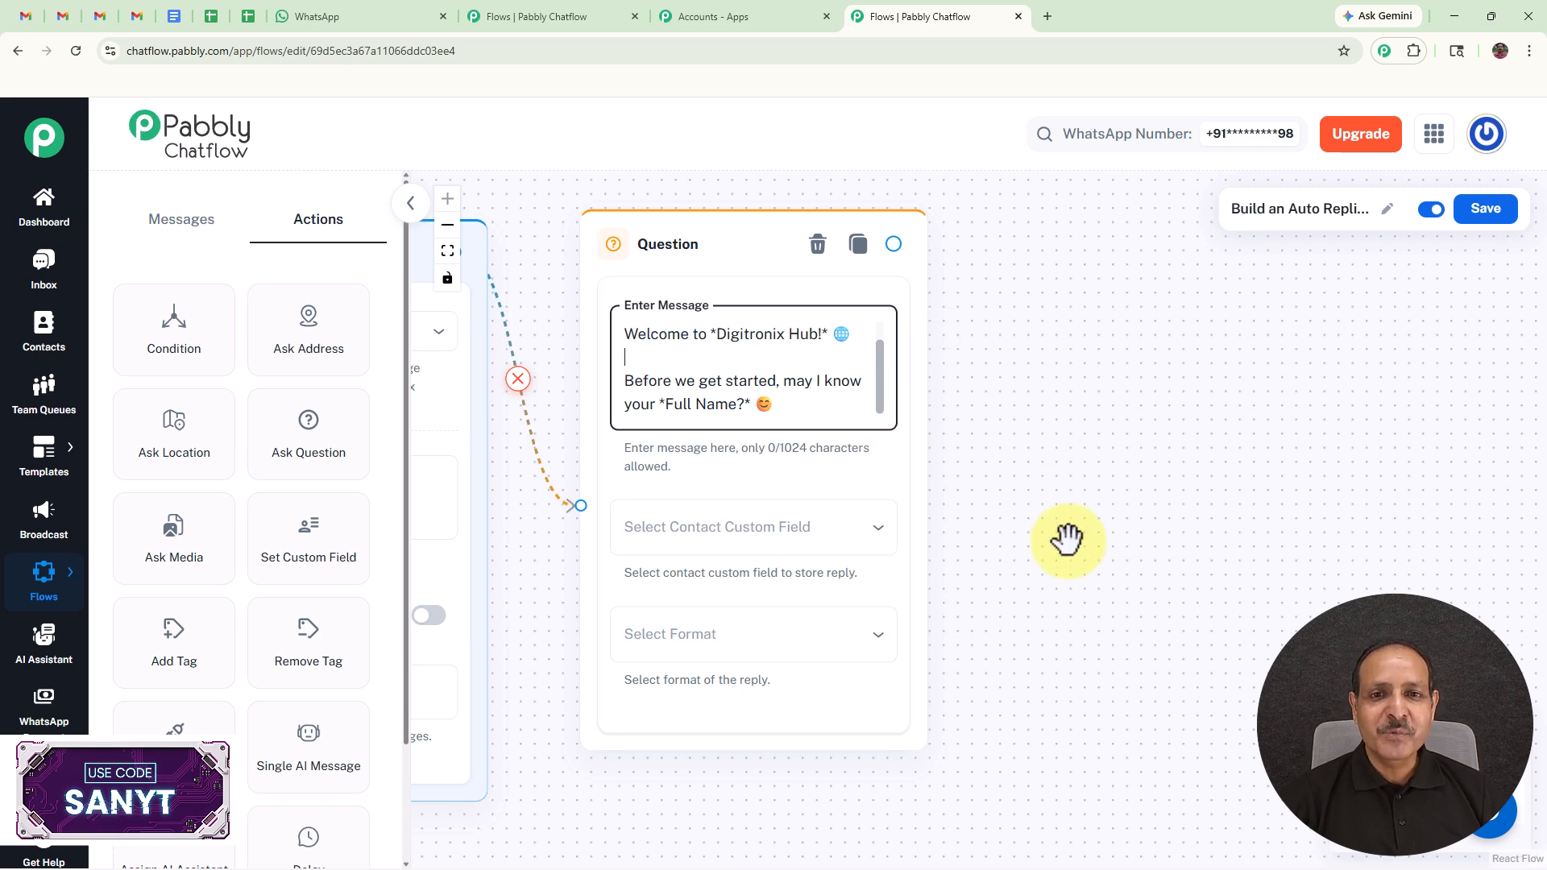
- Store the reply to the full-name question in the FullName contact custom field
click(730, 532)
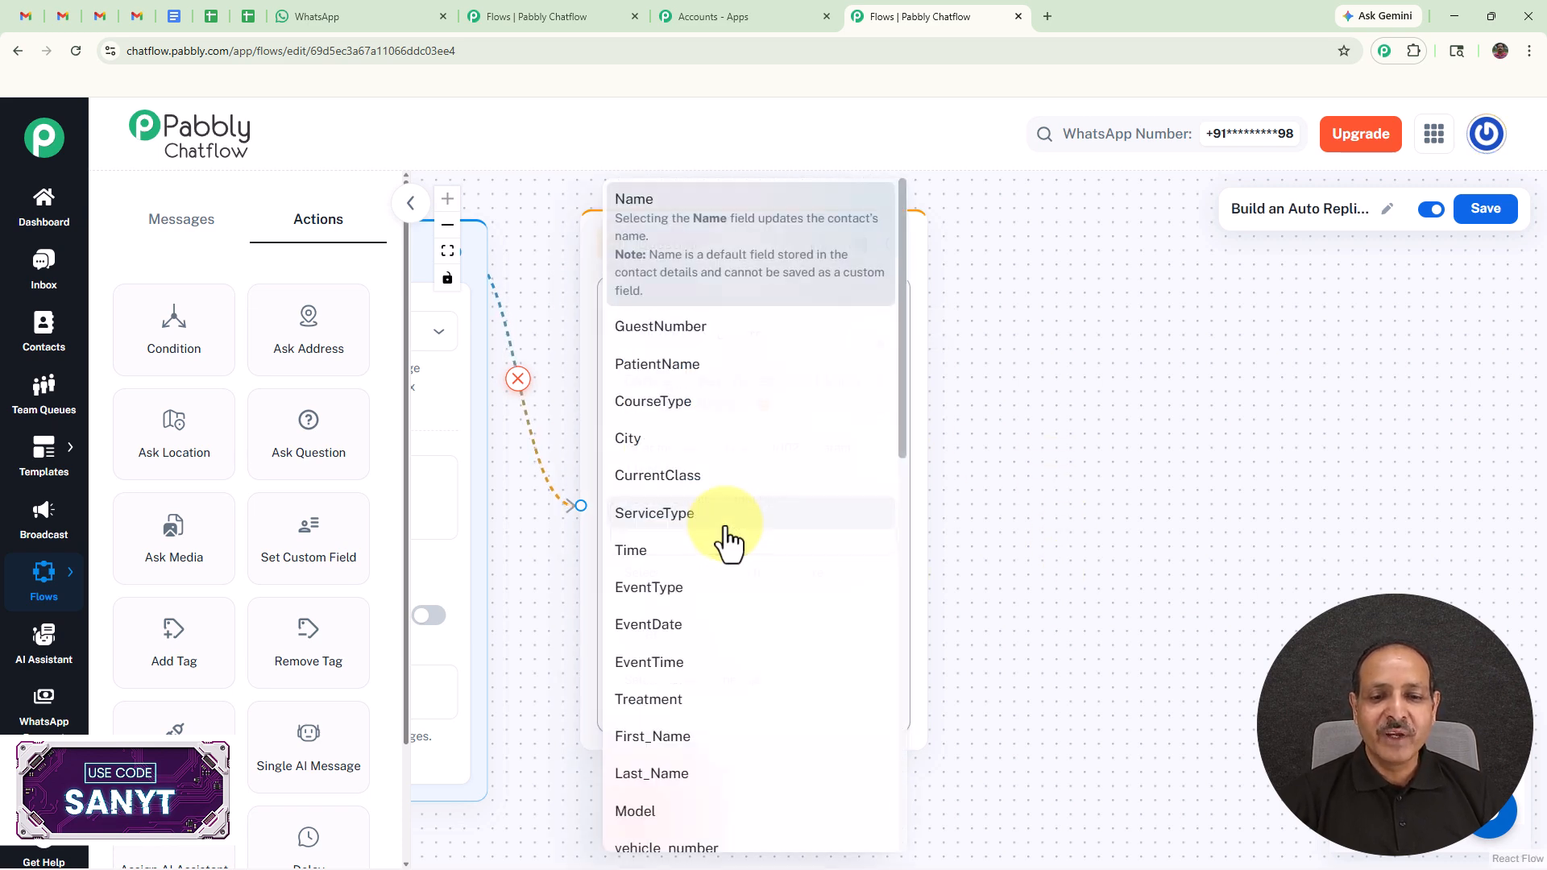
scroll(729, 539, down, 10)
click(631, 523)
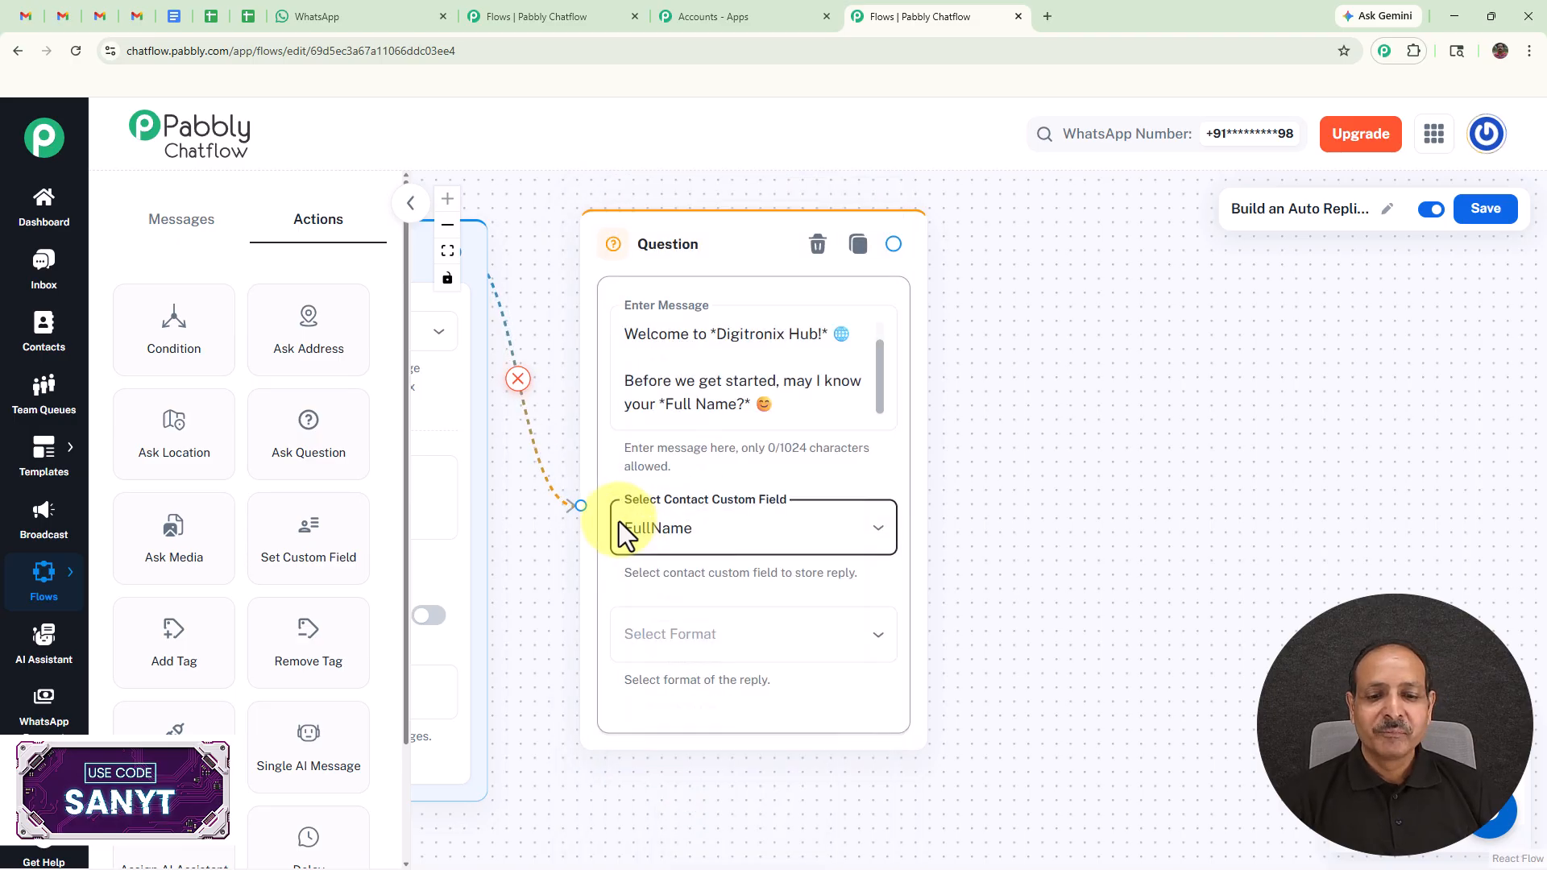
- Set the full-name question's reply format to Text and save the flow
click(746, 636)
click(642, 640)
click(680, 541)
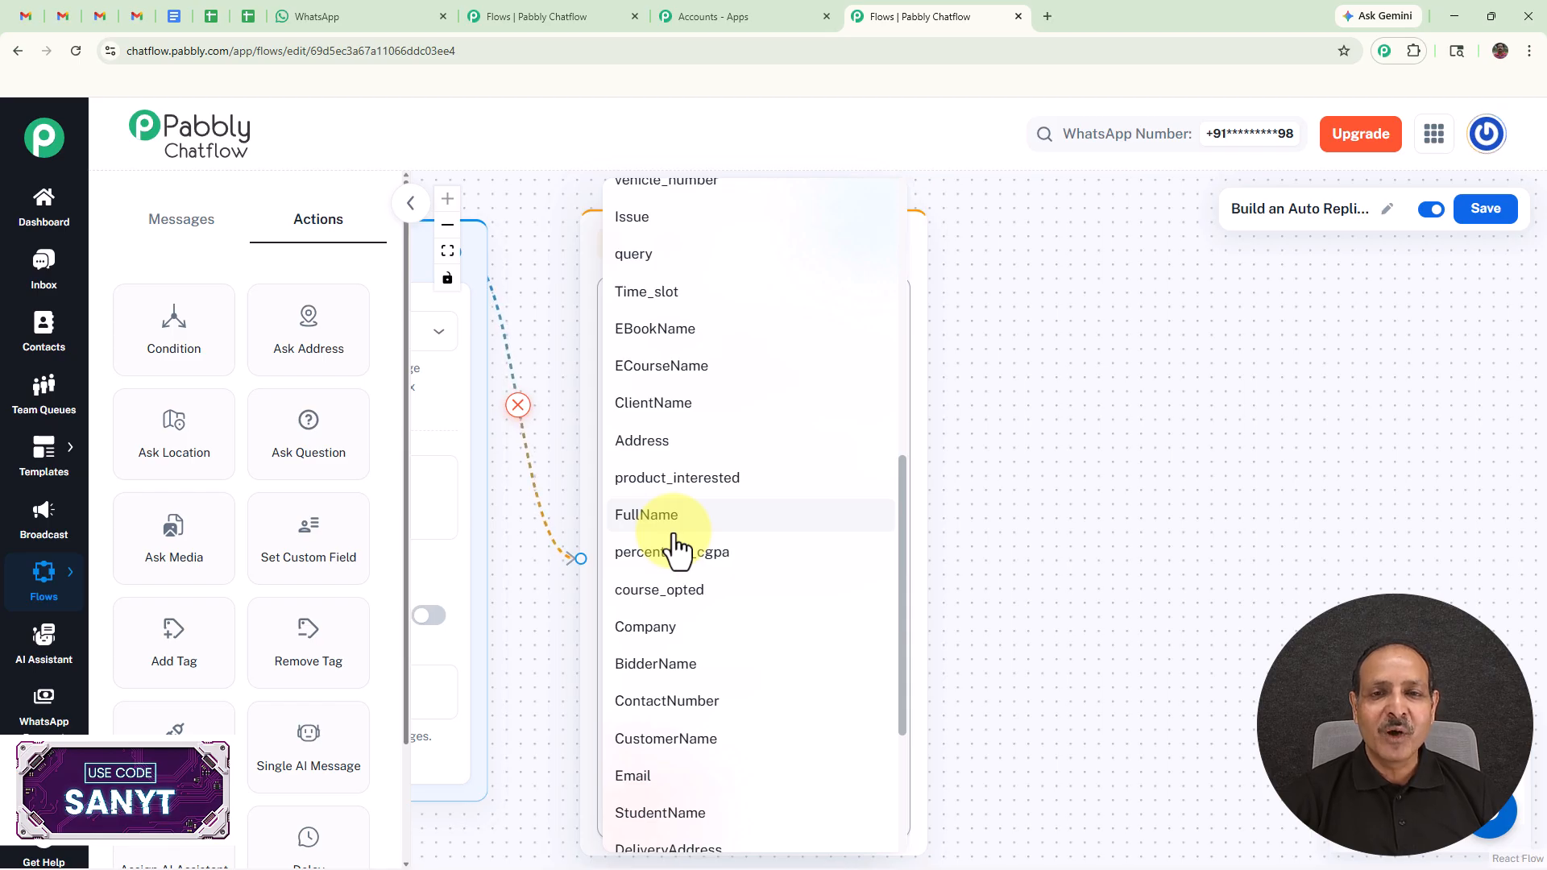
click(1076, 444)
click(1496, 224)
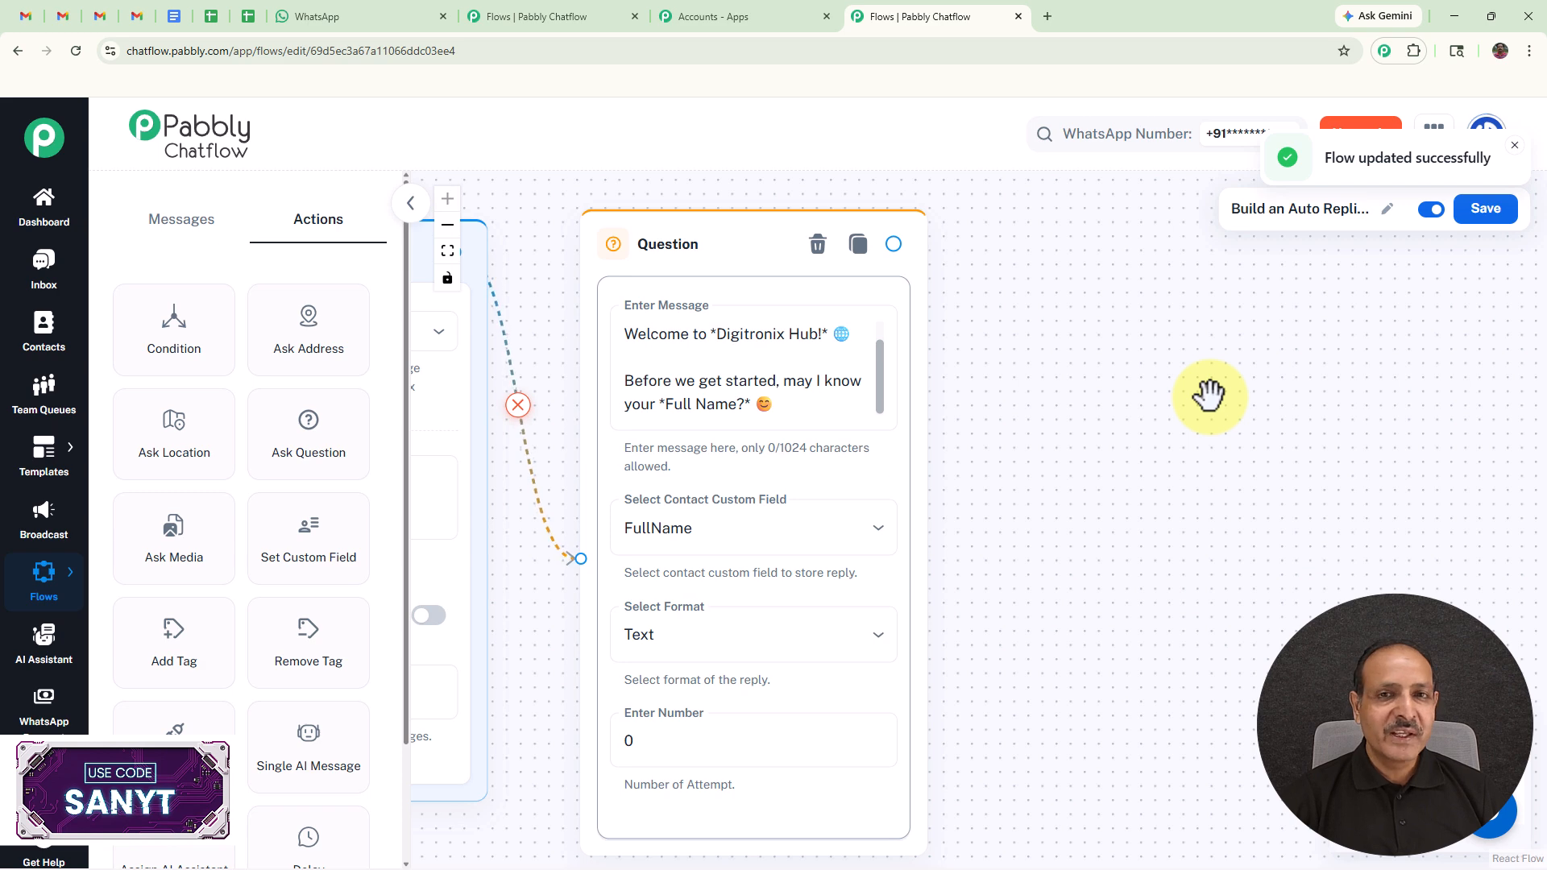
- Open the contact custom fields settings and start adding another field below the existing ones
mouse_move(45, 779)
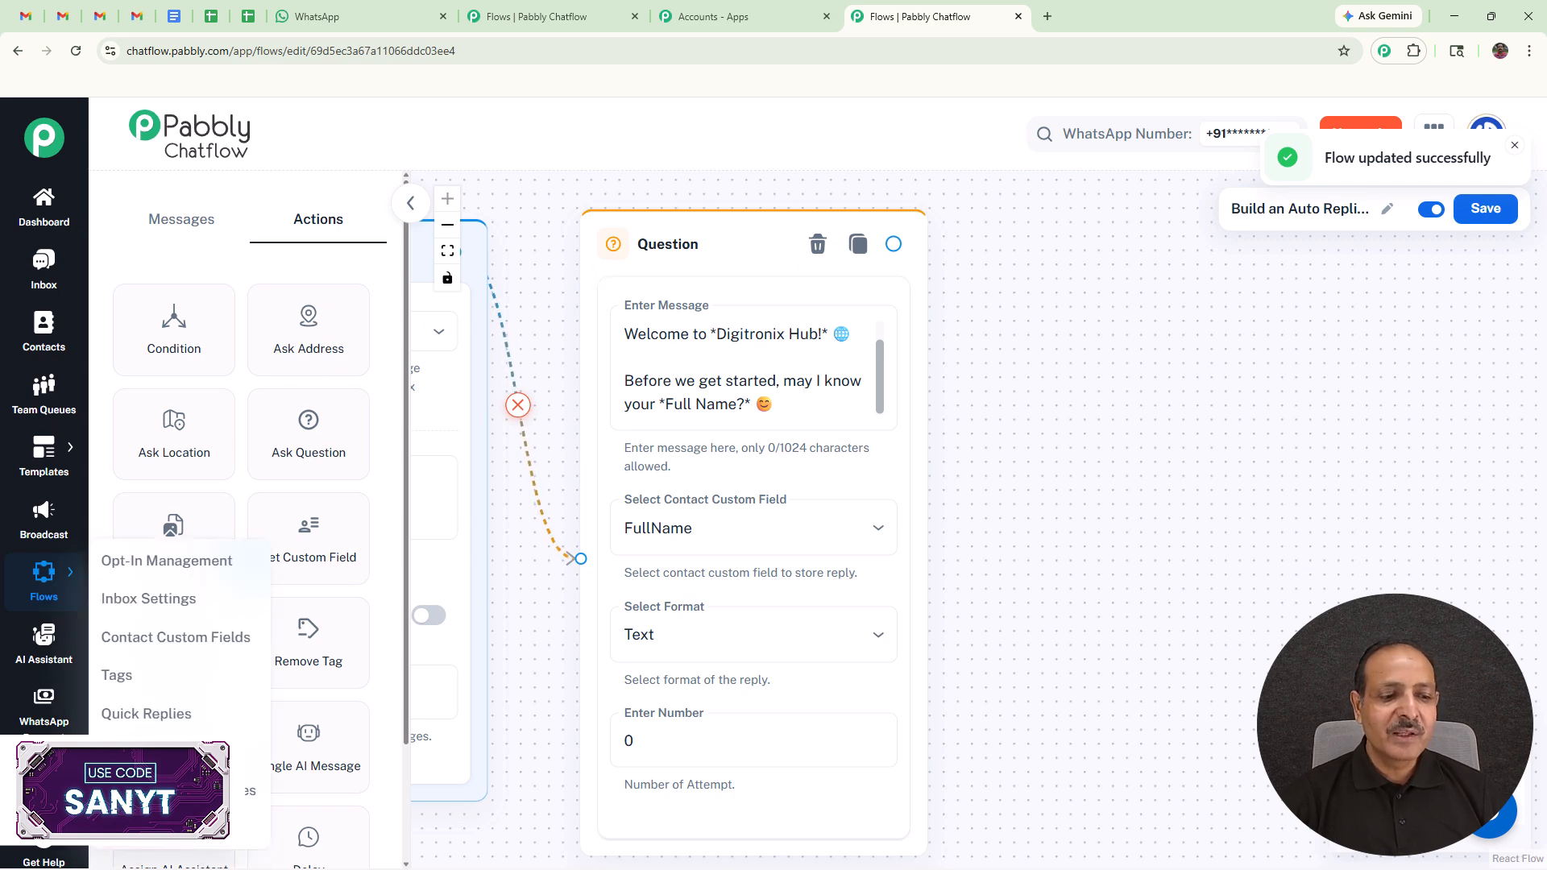
click(195, 645)
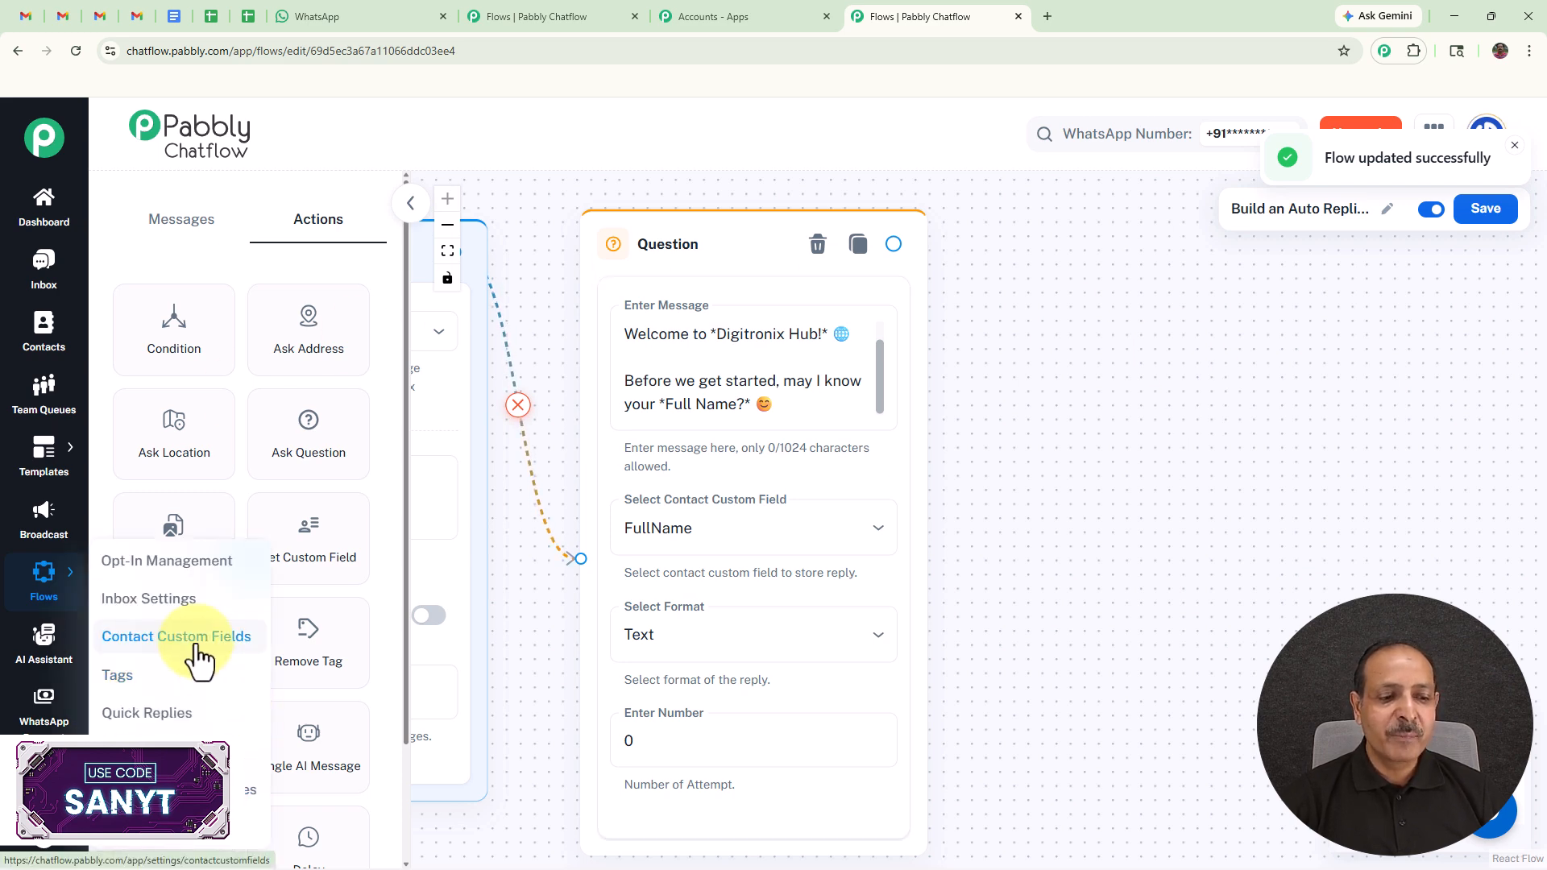
drag(1544, 216, 1543, 859)
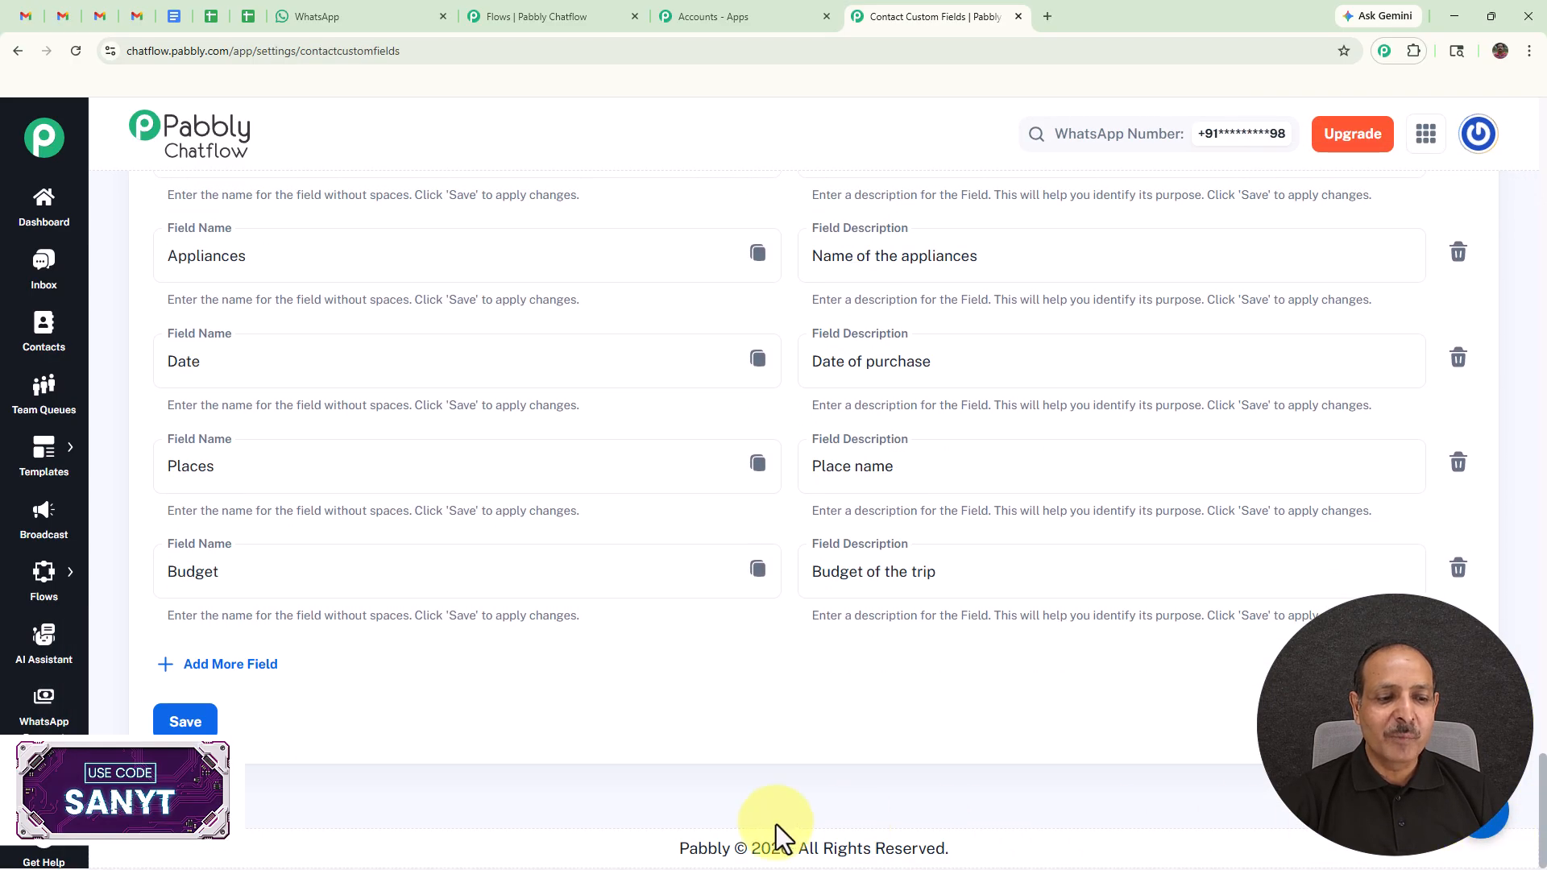
click(258, 670)
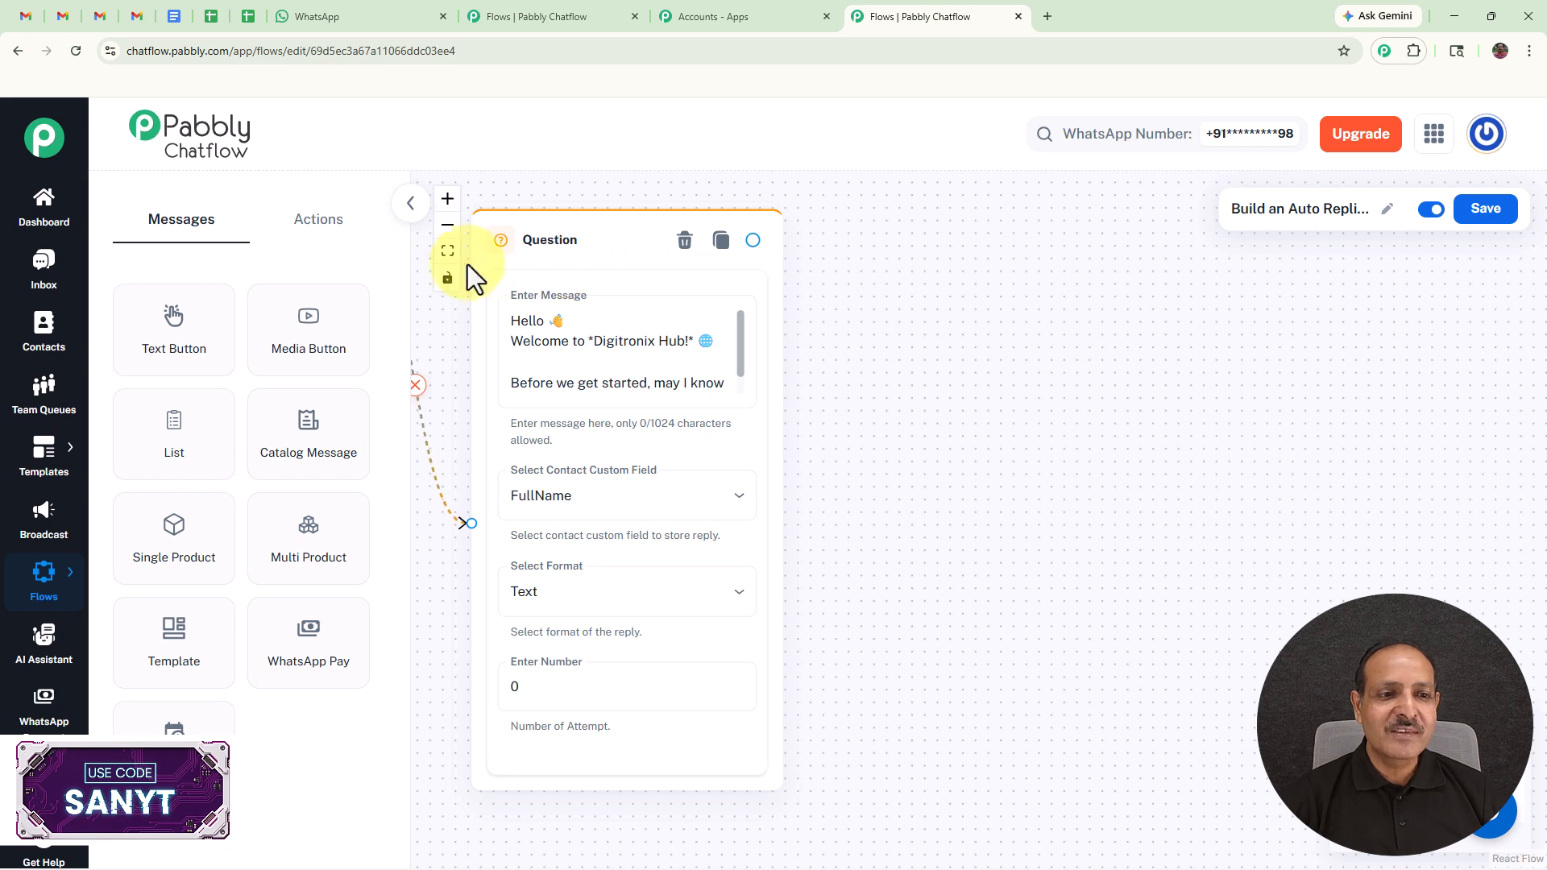
- Add a second Ask Question node beside the full-name question and connect the first question's output to it
click(322, 224)
drag(304, 428, 922, 375)
drag(1060, 390, 1041, 249)
drag(752, 240, 884, 483)
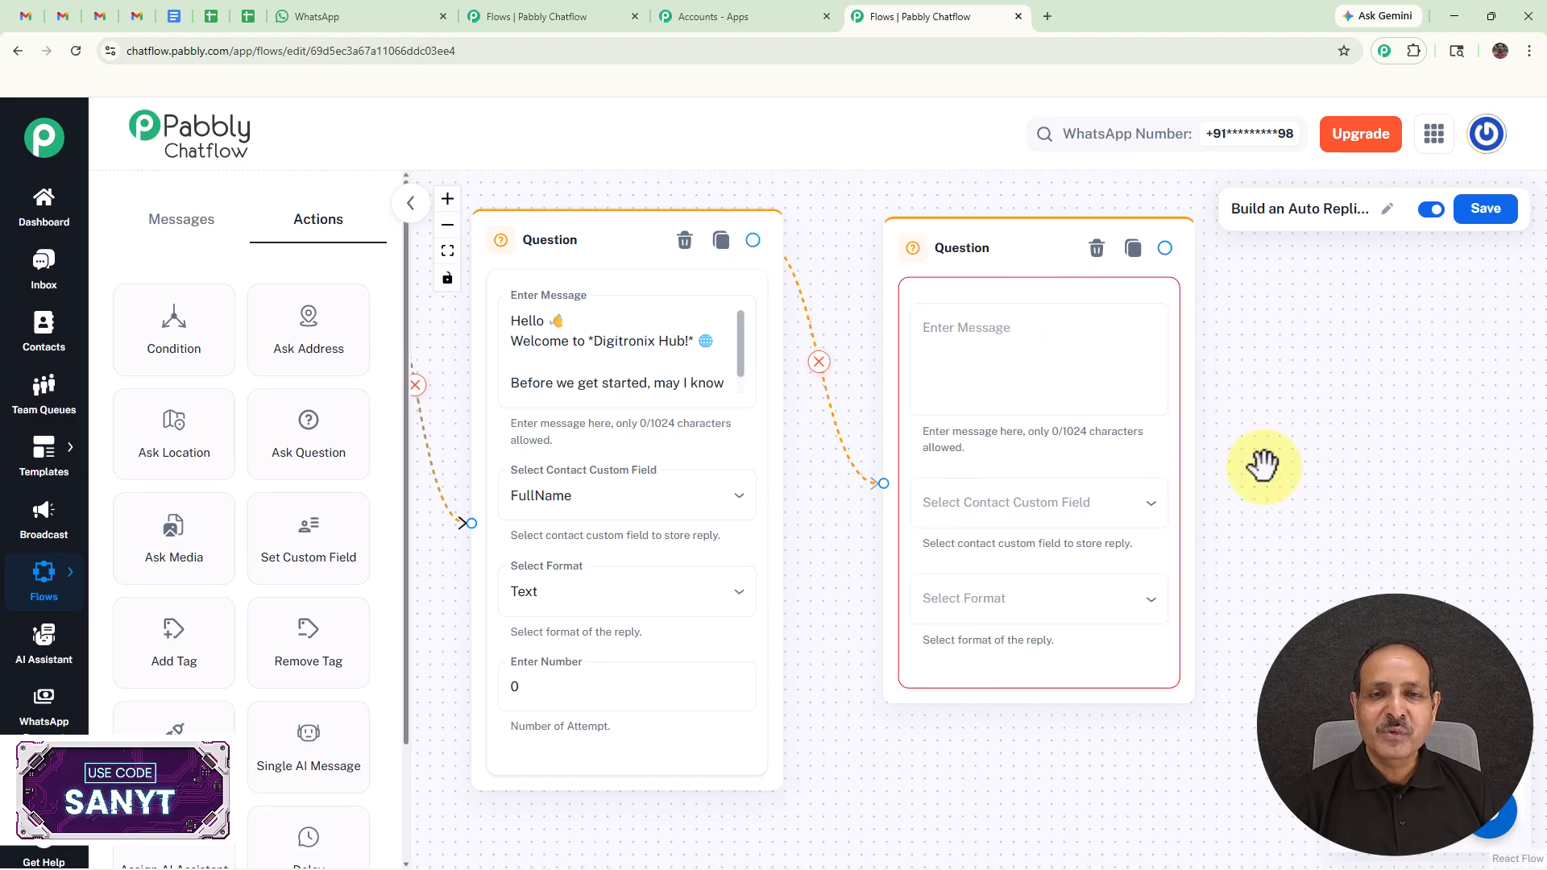
- Enter the second question's message starting "Dear *$FullName!*" and asking contacts to "Drop your *Email ID* here" for product delivery
drag(1306, 448, 1046, 442)
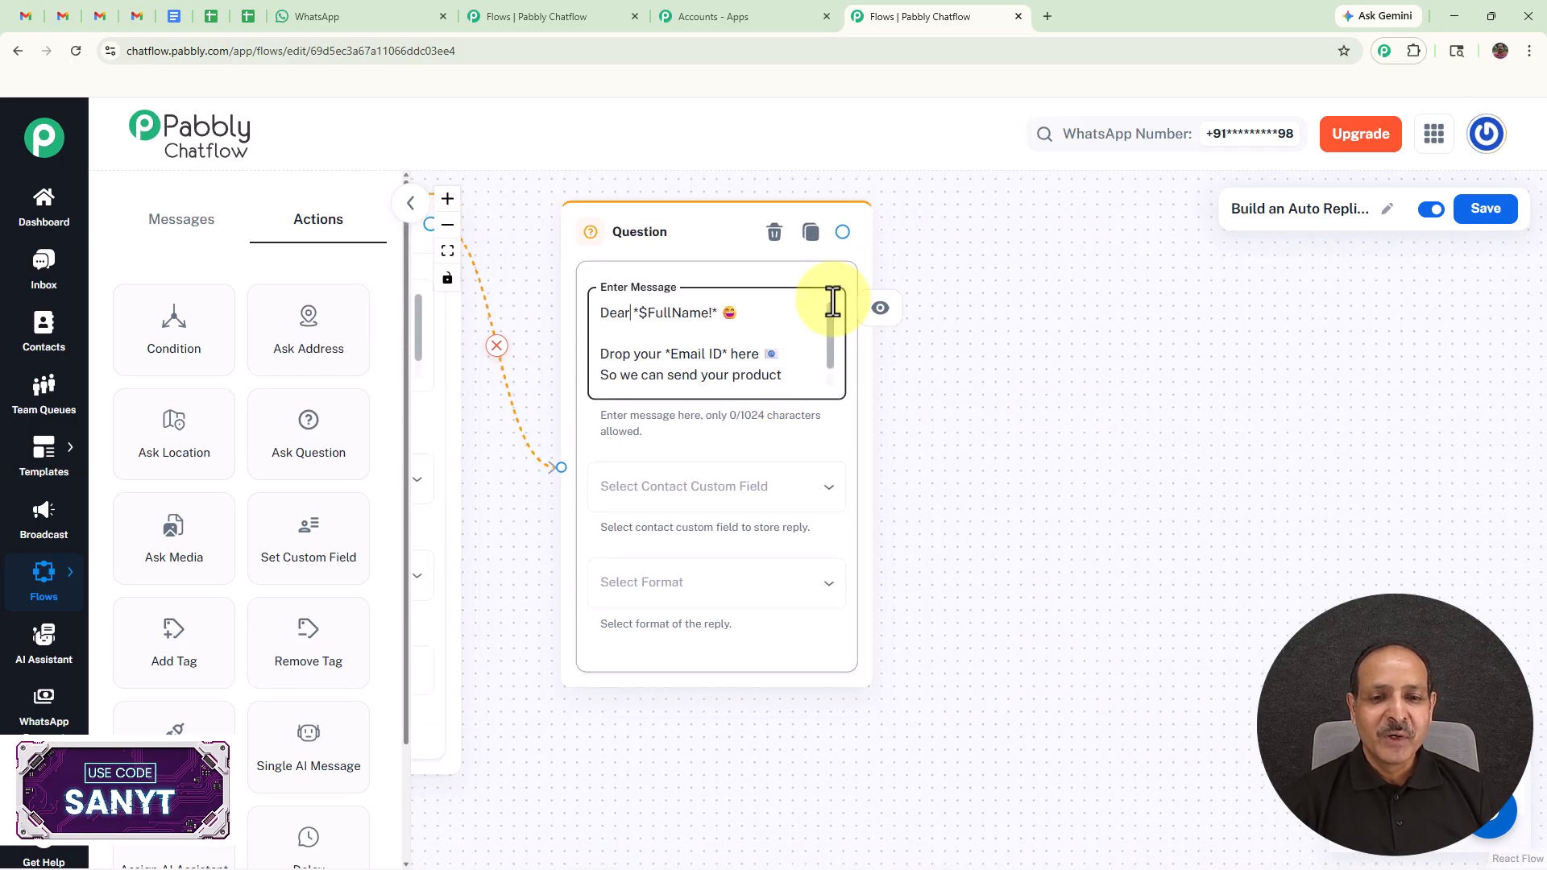
mouse_move(829, 311)
mouse_down()
mouse_move(832, 390)
mouse_move(832, 294)
mouse_up()
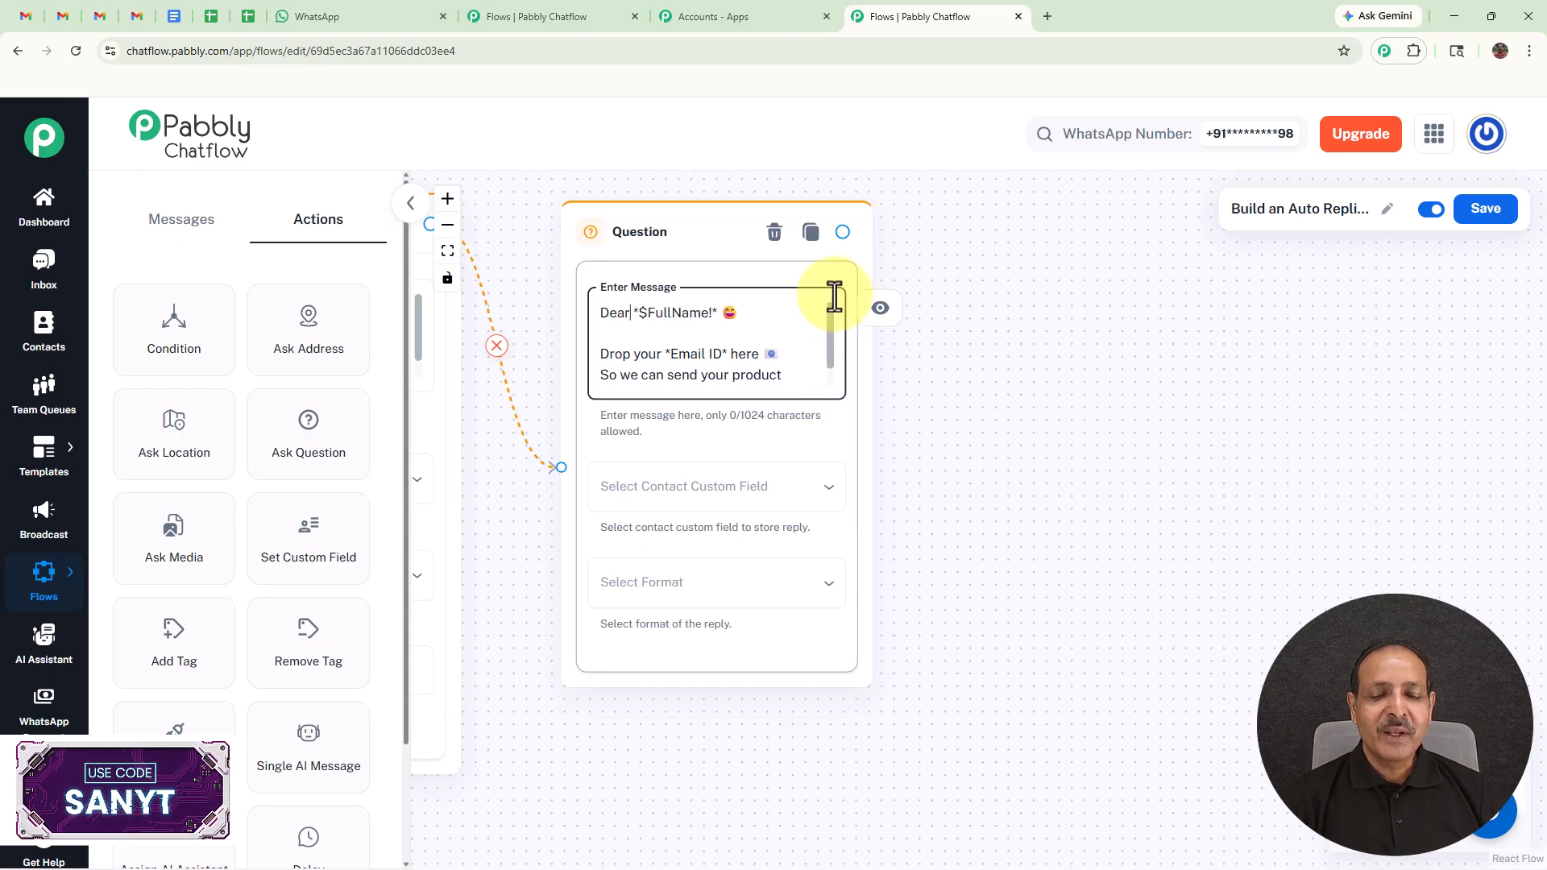
click(639, 317)
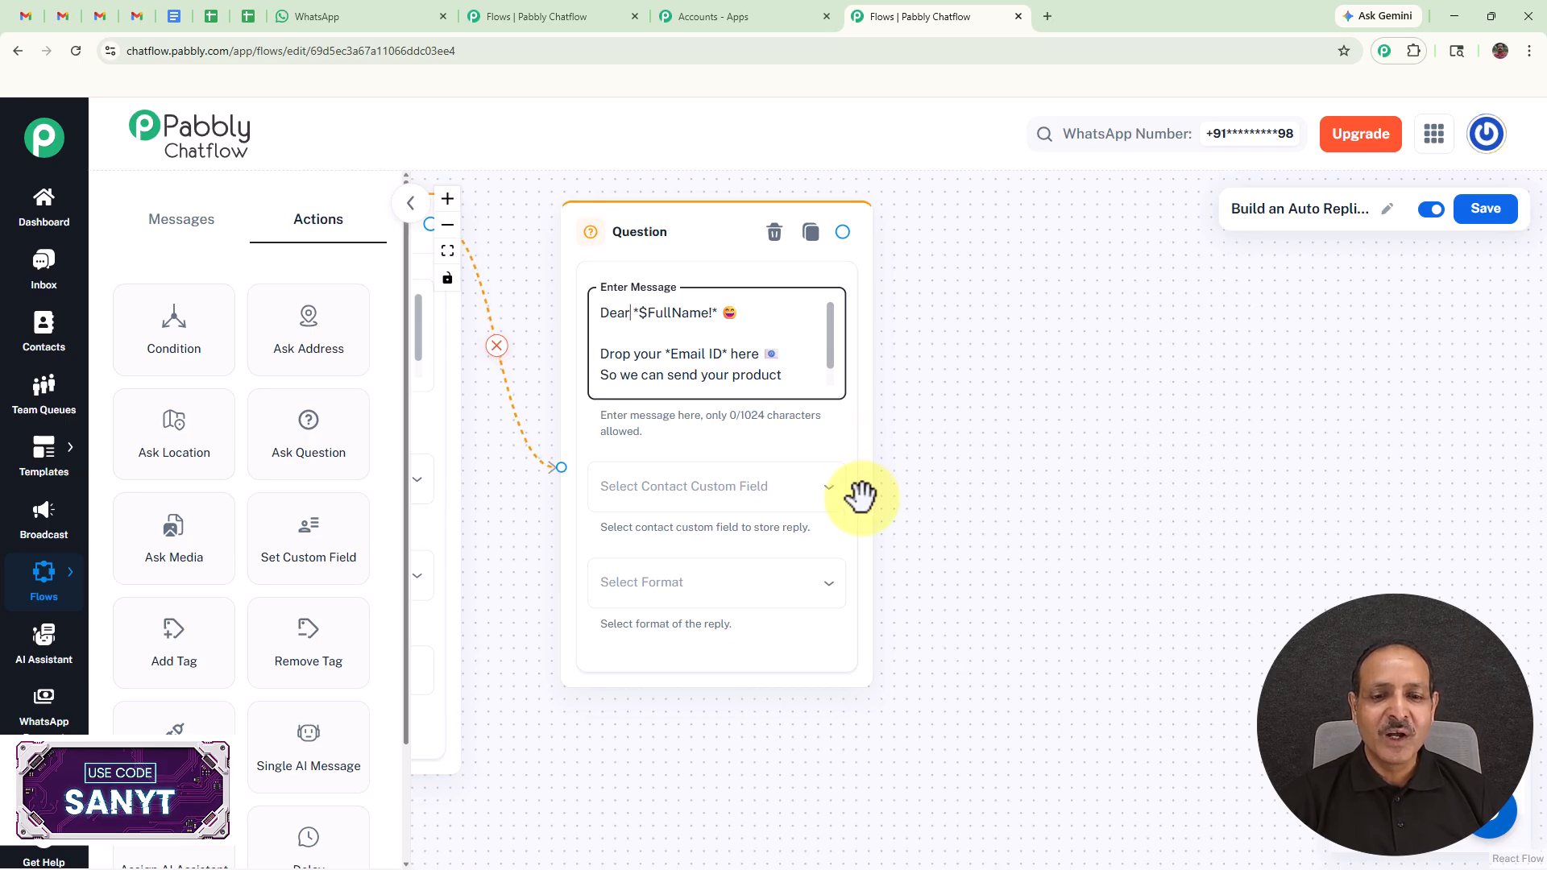
- Store the email question's reply in the Email contact custom field and set its format to Email
click(752, 498)
scroll(752, 498, down, 5)
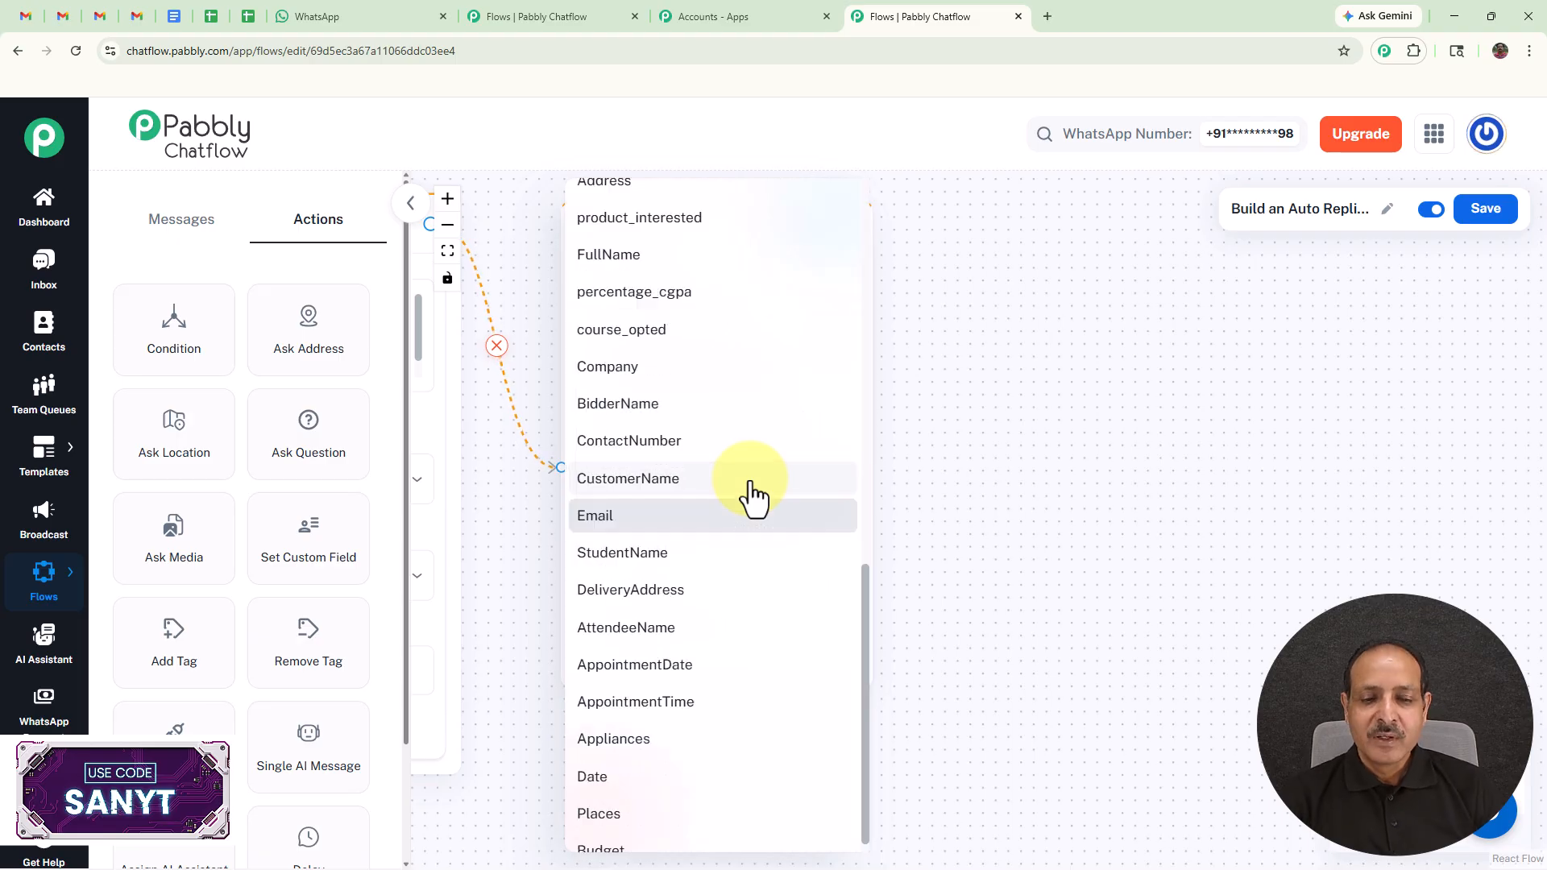
click(683, 520)
click(701, 589)
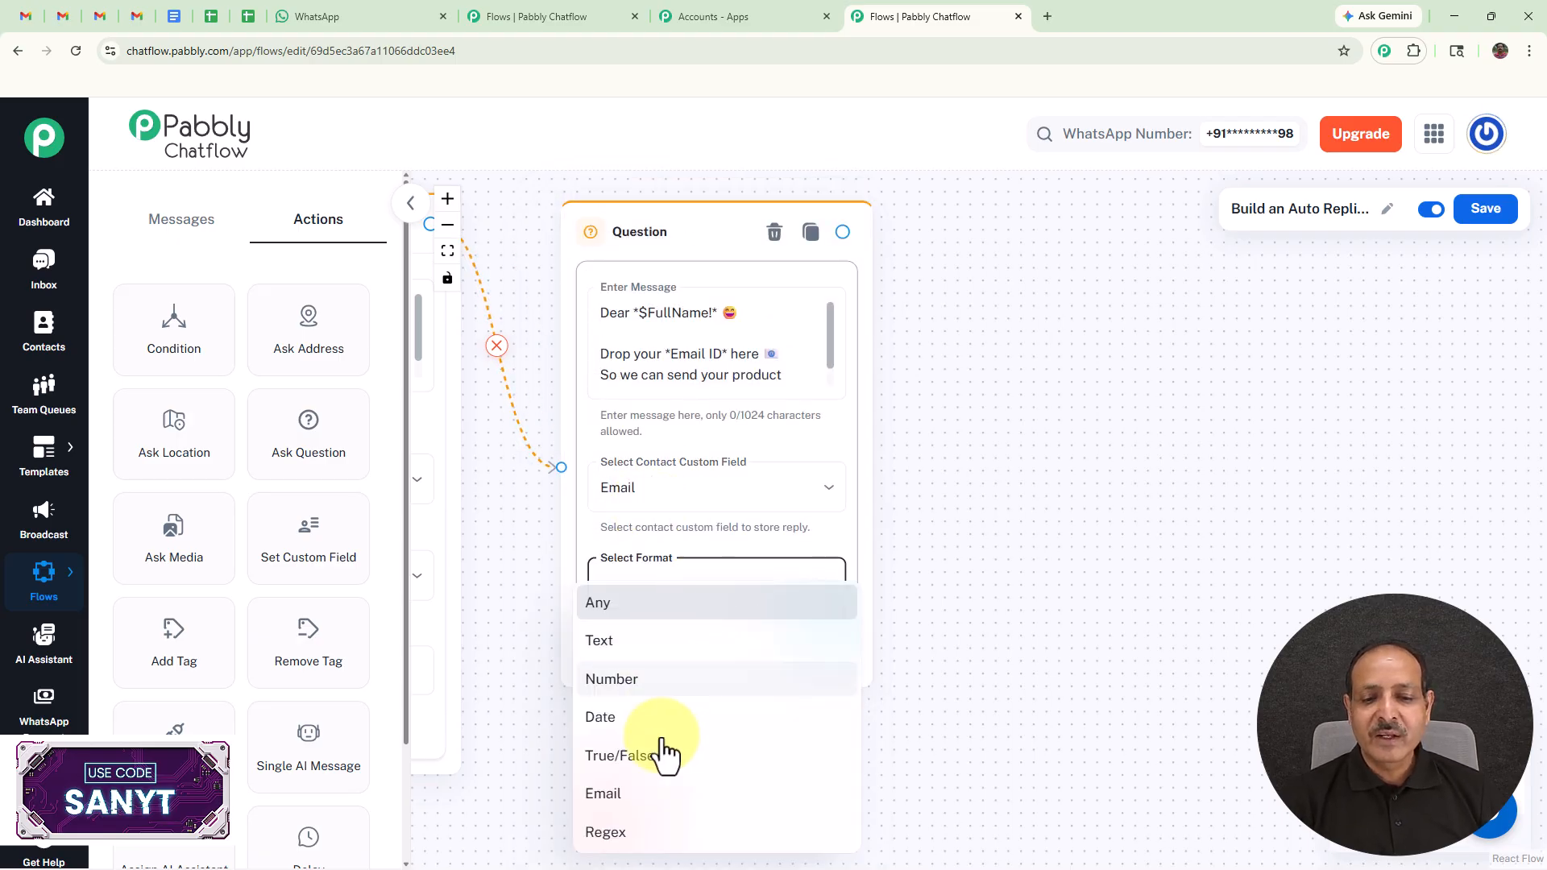
click(620, 800)
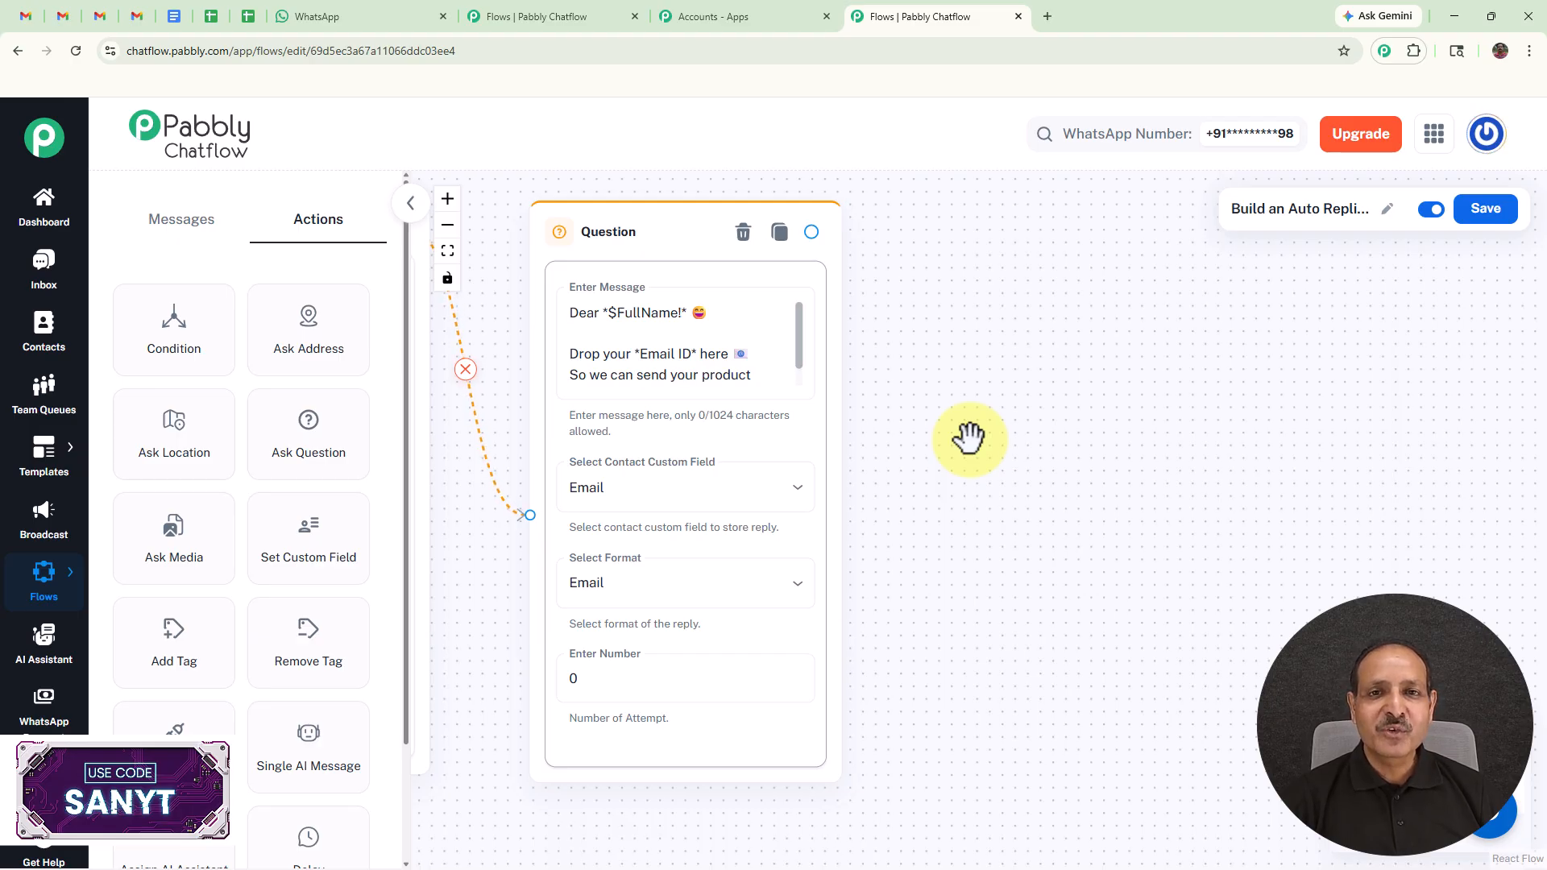
- Connect a Text Button node after the email question, asking "What are you interested in today?" with the buttons E-Books and E-Courses
drag(957, 404, 832, 402)
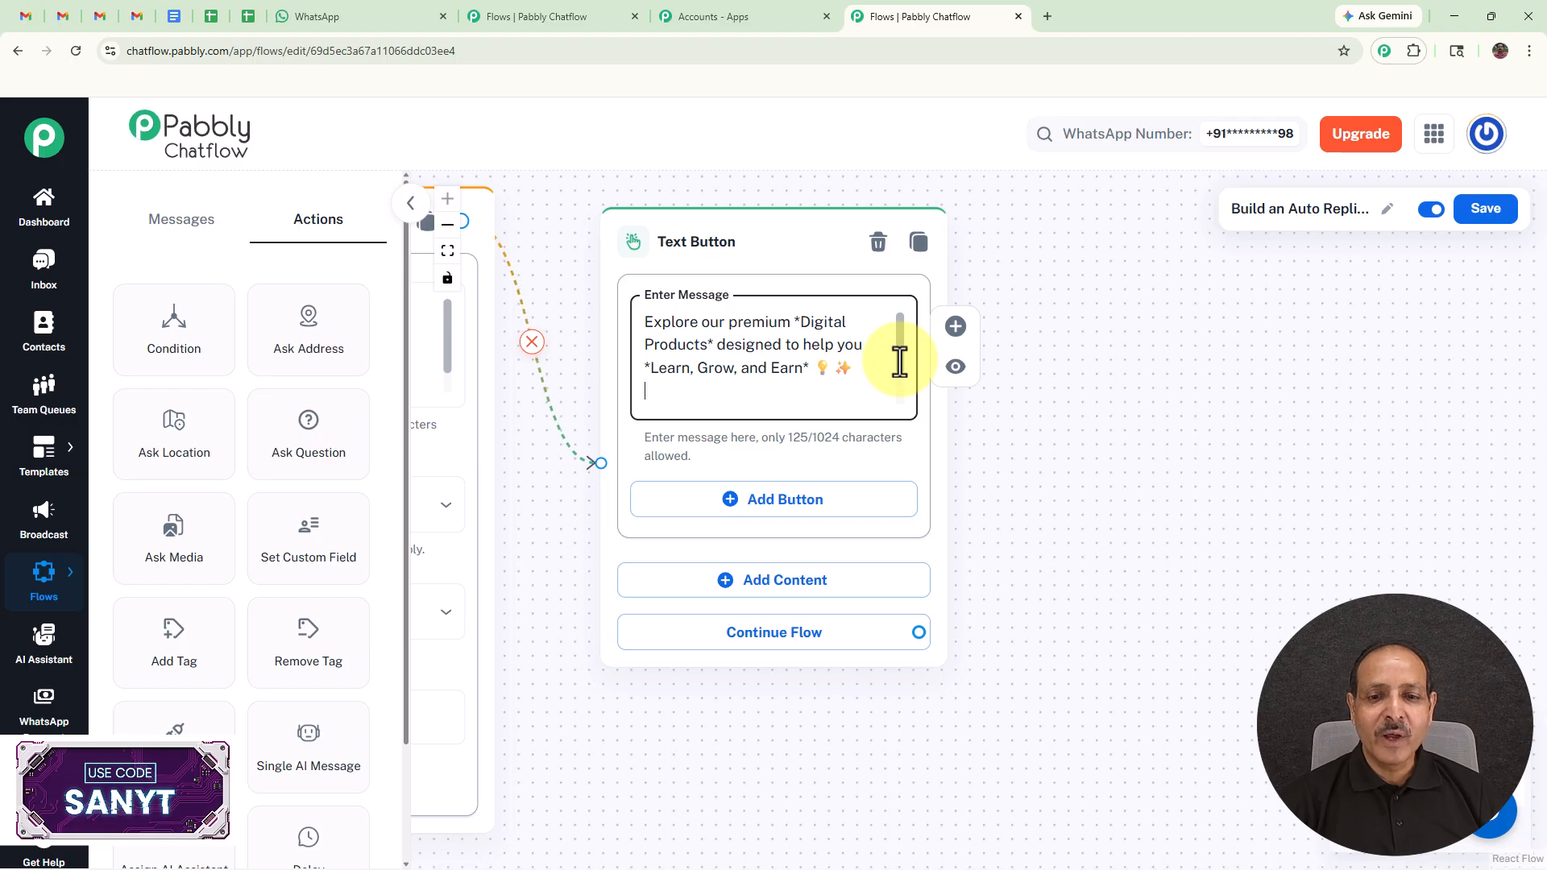
scroll(900, 361, down, 1)
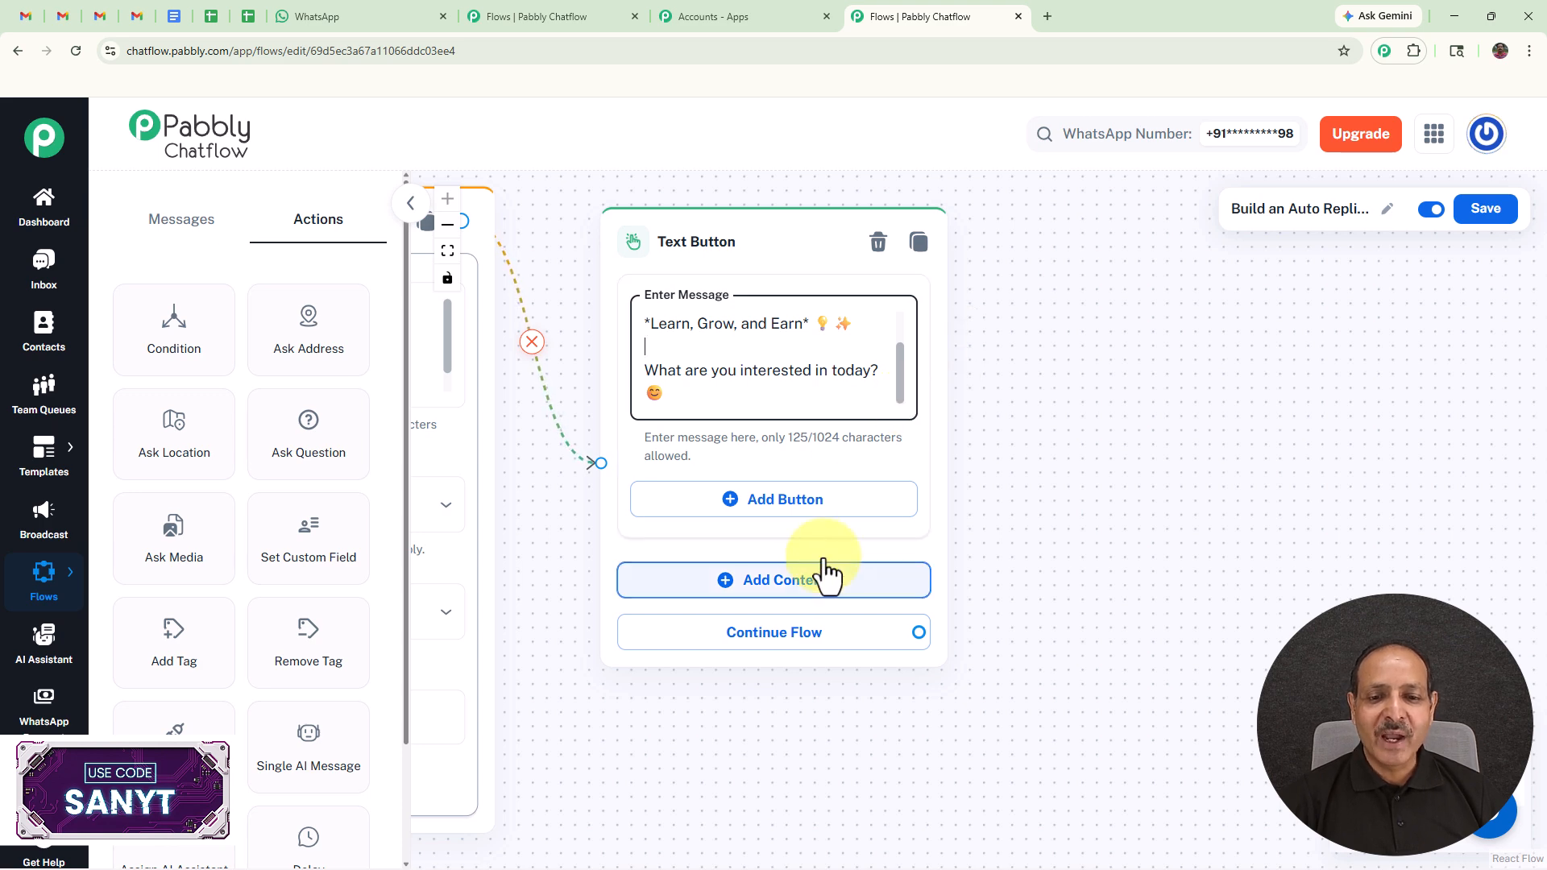
click(733, 504)
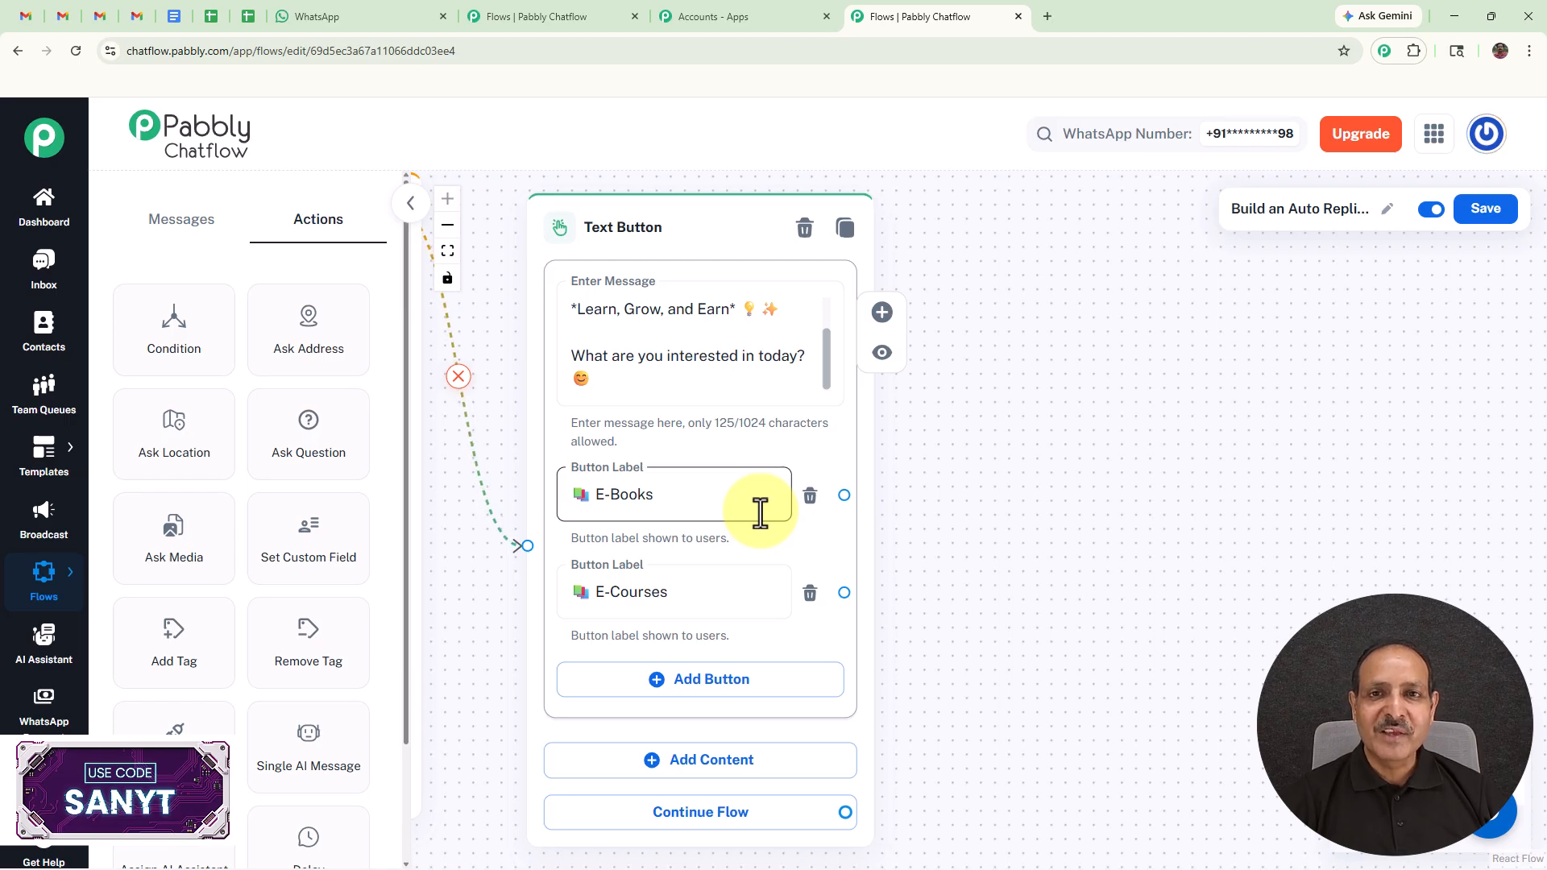
- Attach a List node to the E-Books button and add a section with one item to it
click(844, 494)
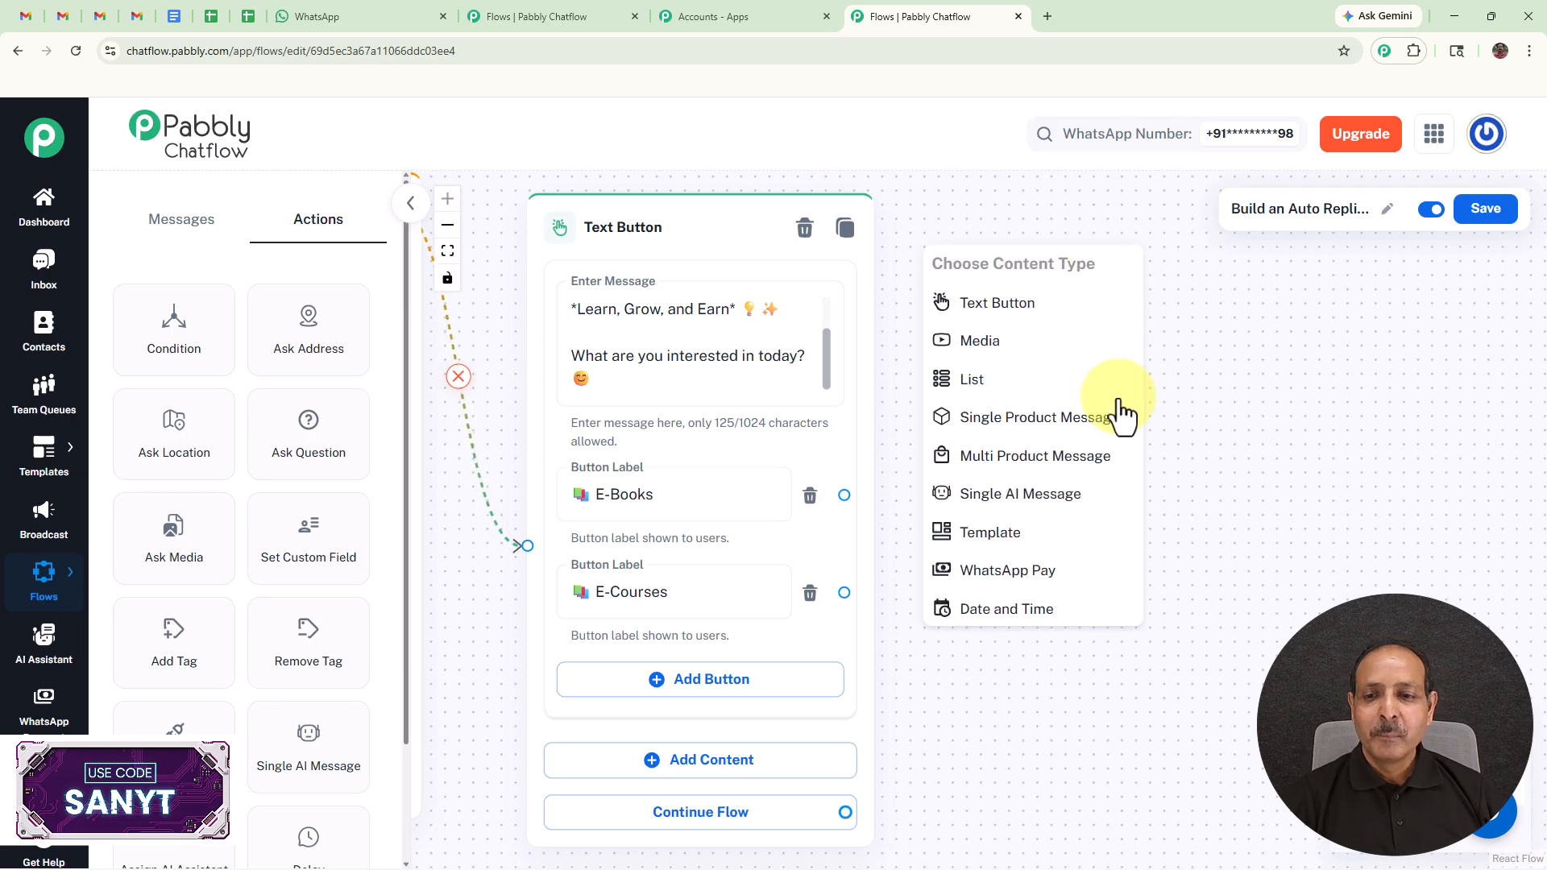
click(972, 380)
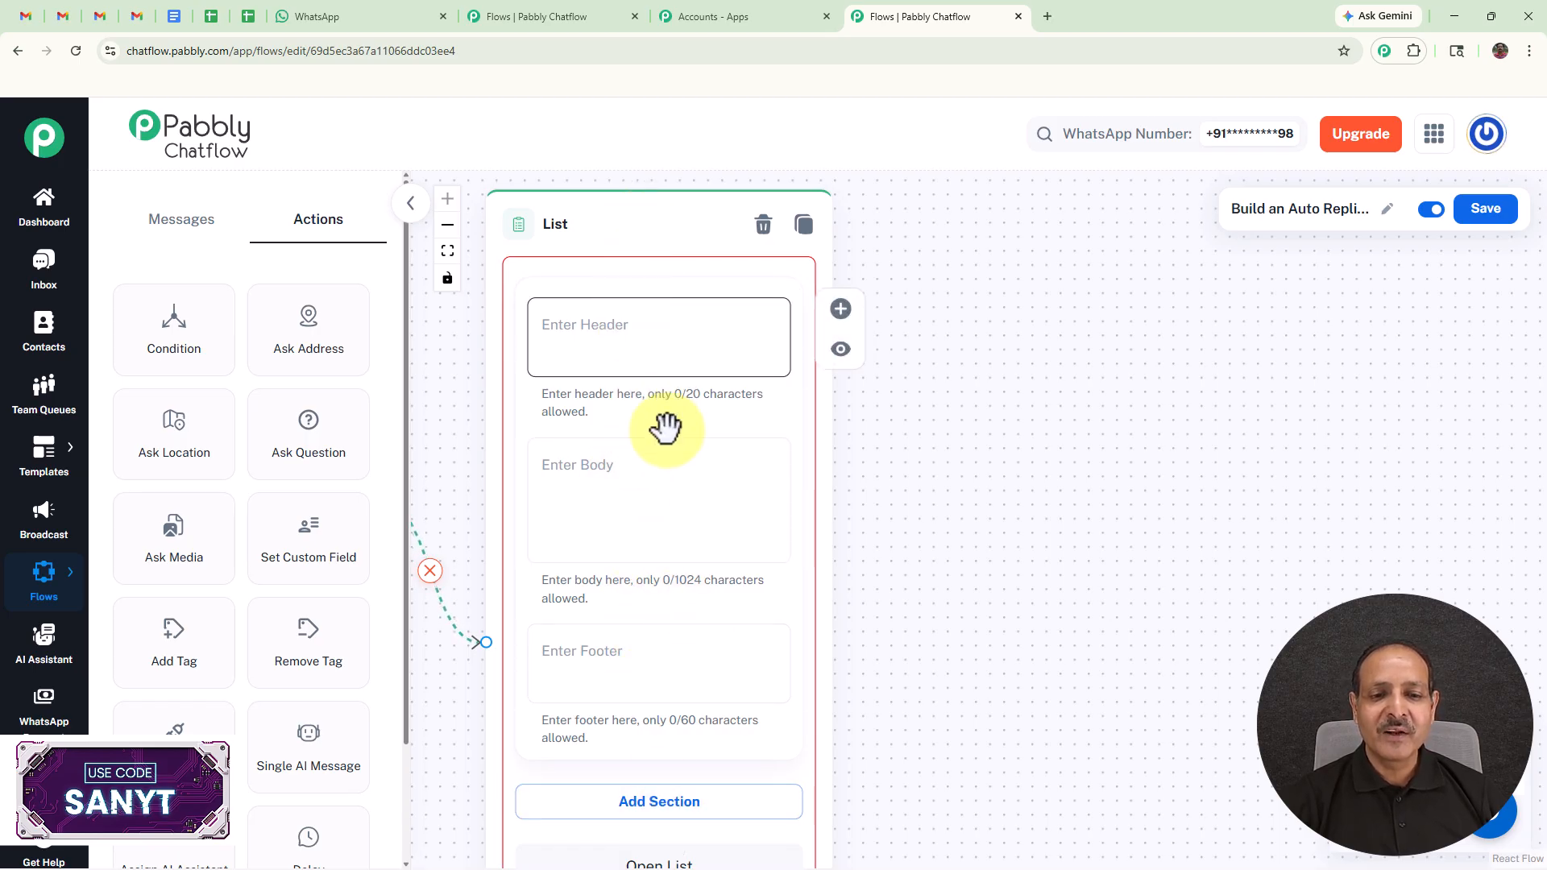
drag(868, 696, 922, 430)
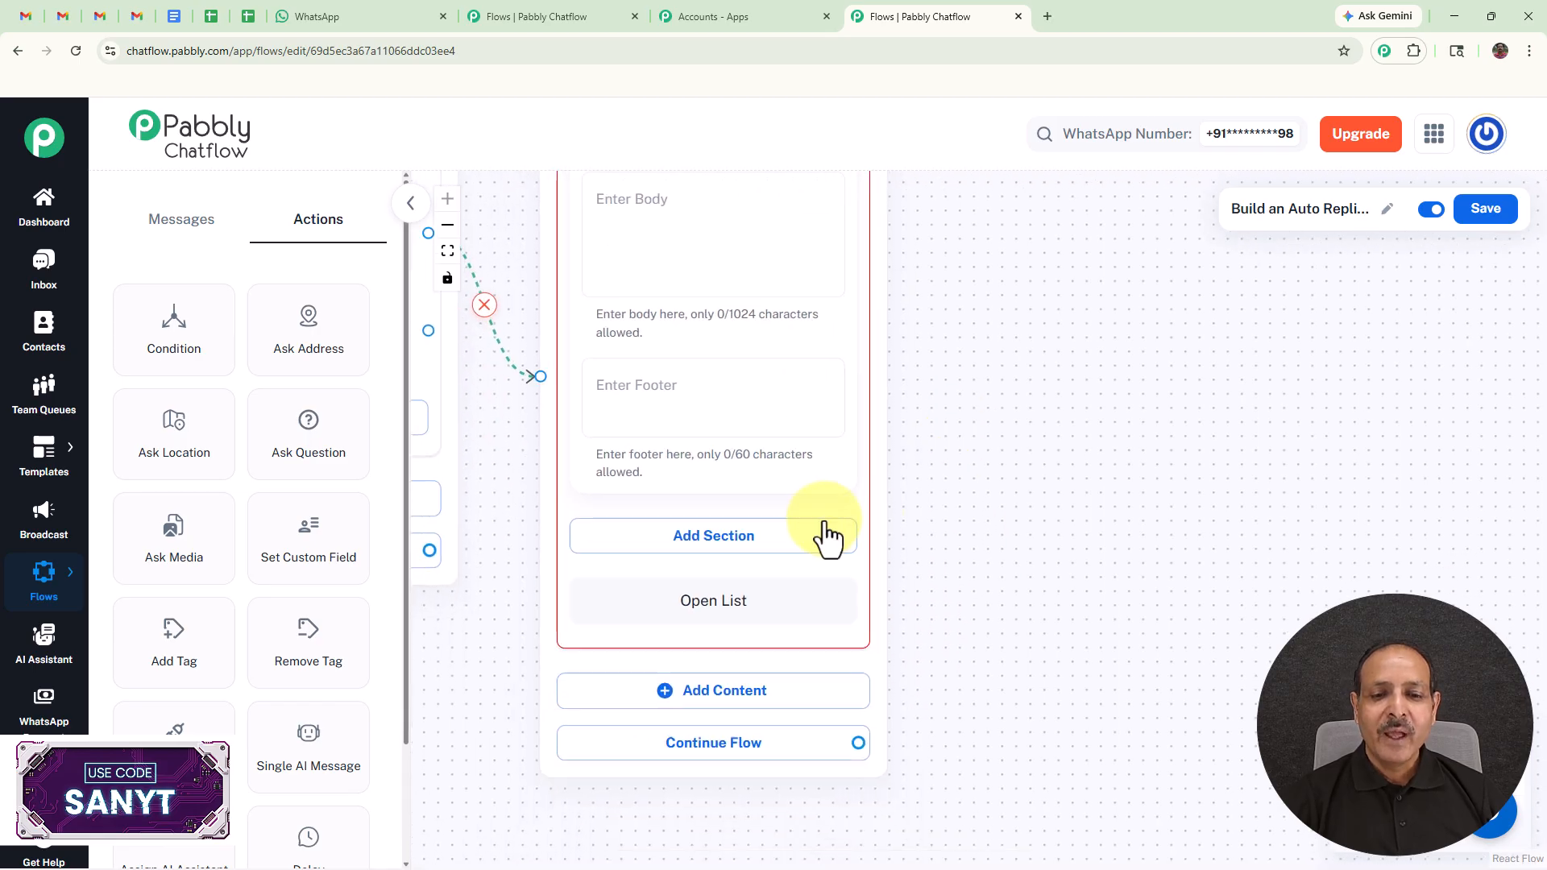
click(765, 540)
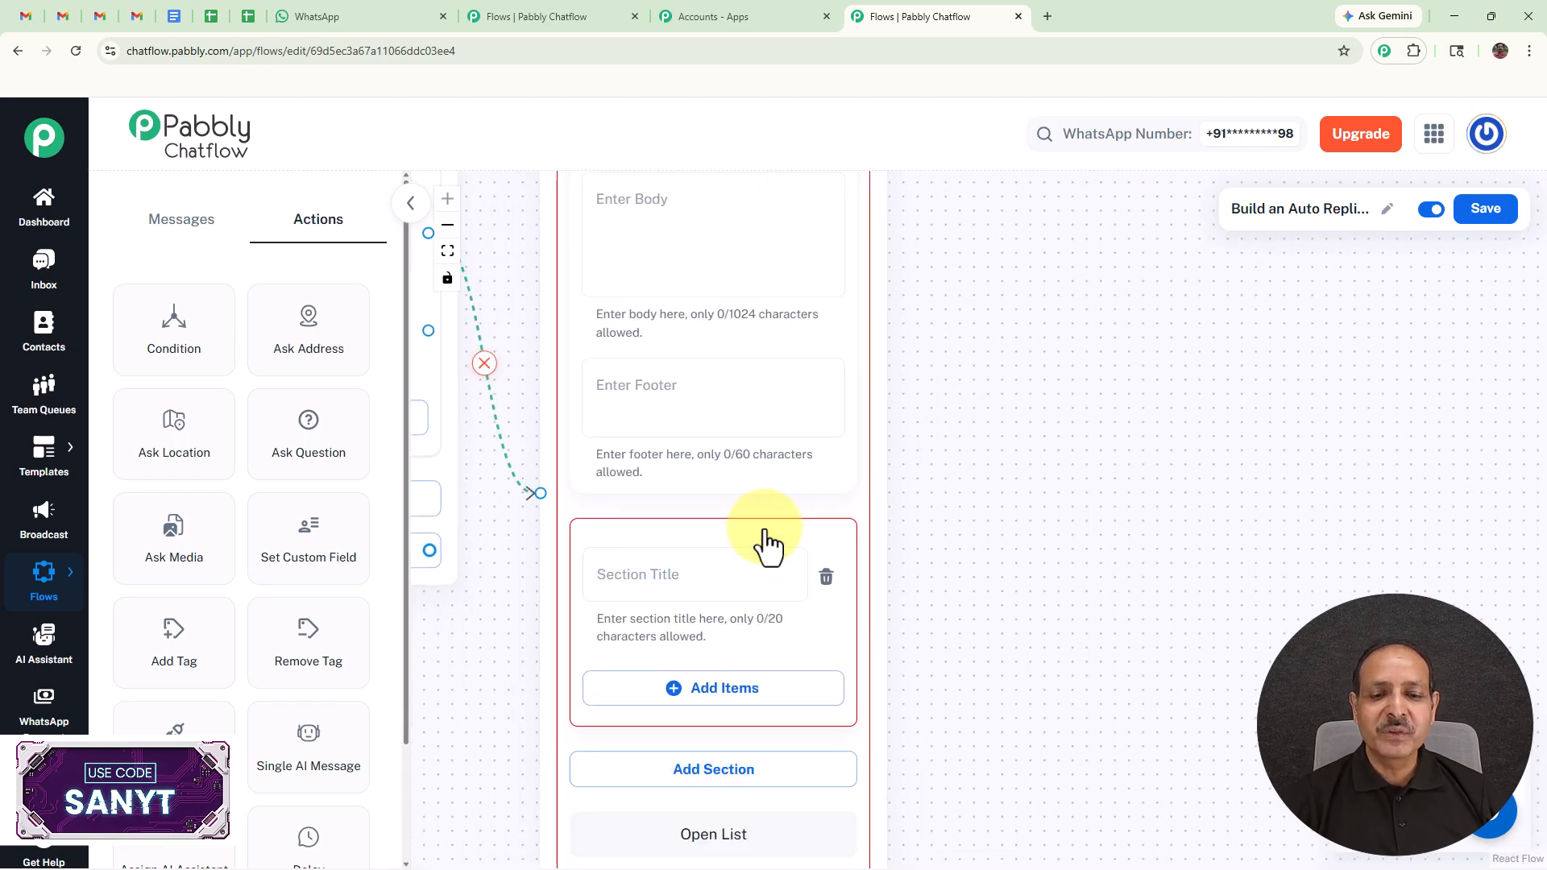
drag(984, 614, 991, 473)
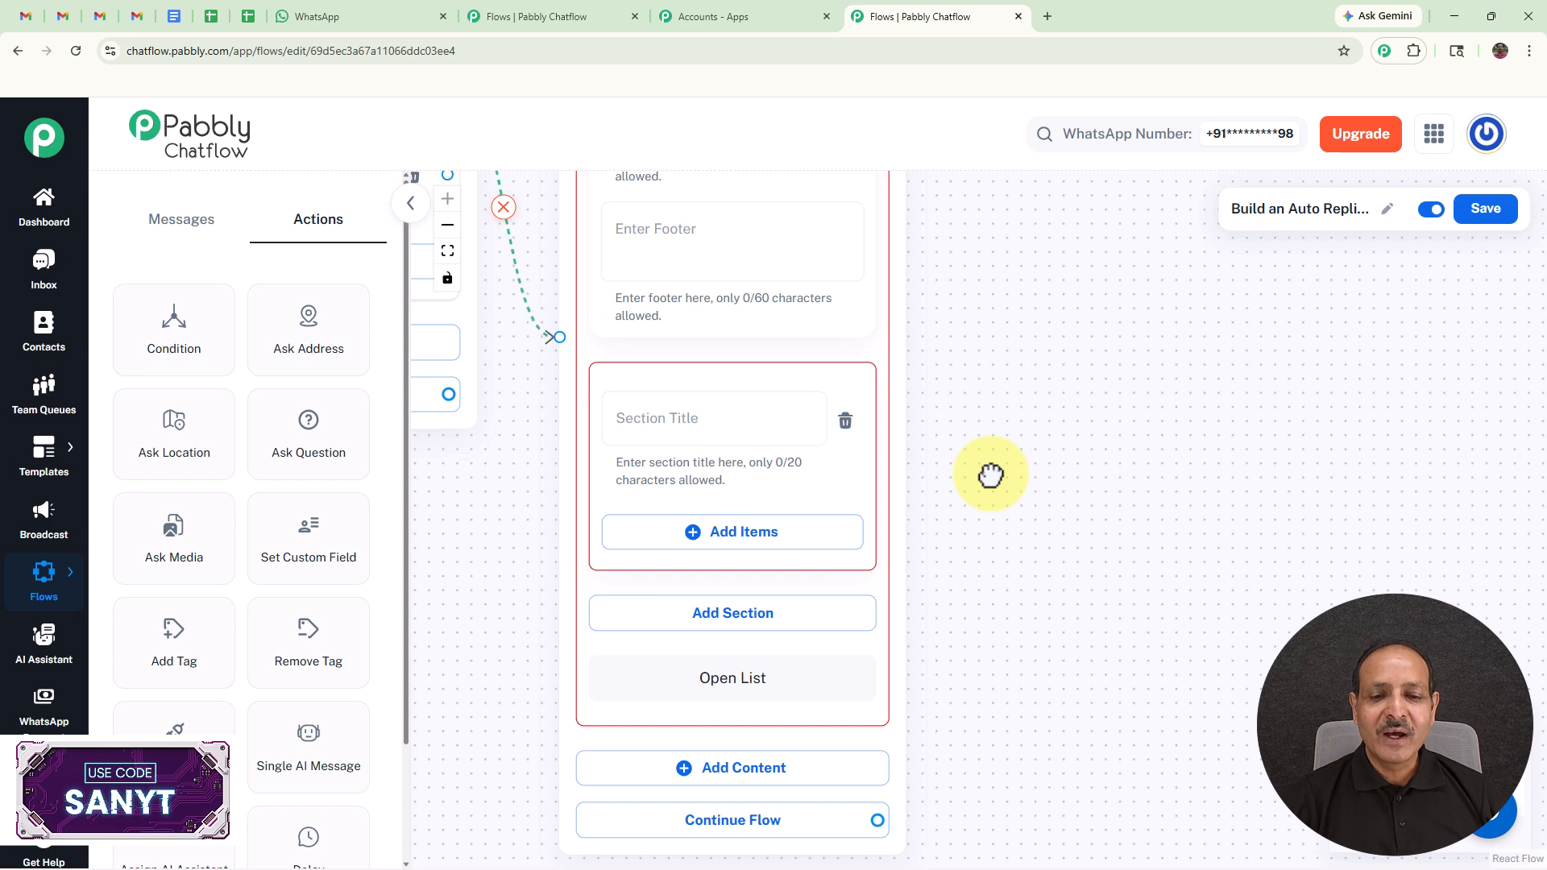
click(736, 535)
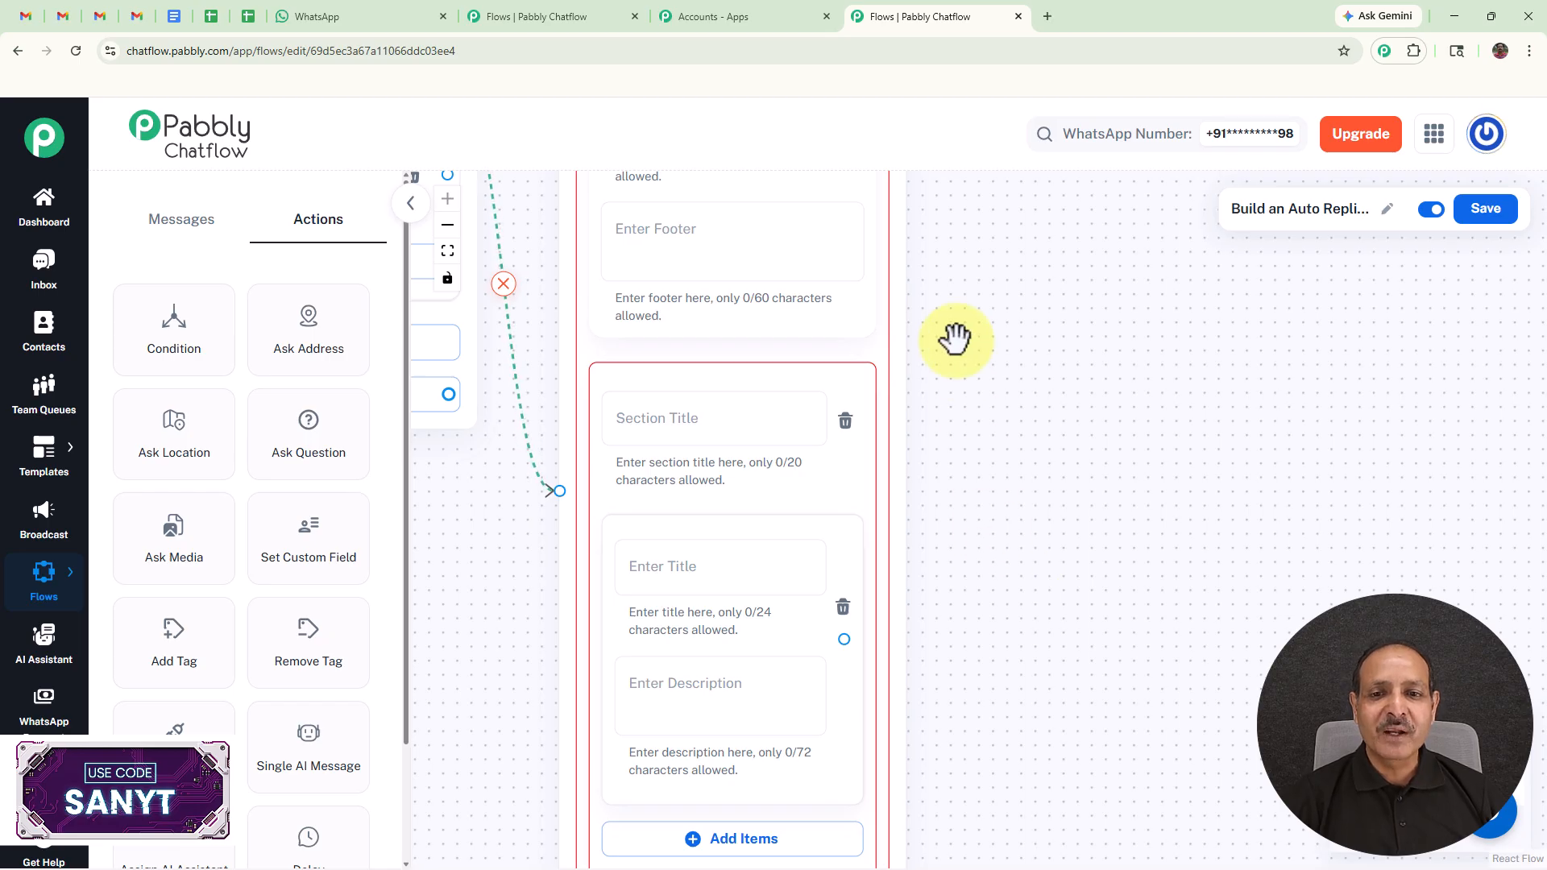
- Fill in the E-Books list with header "Digitronix Hub", a body promoting top-rated E-Books, section "E Books", and items "Start with Why" and "DotCom Secrets"
scroll(971, 333, up, 5)
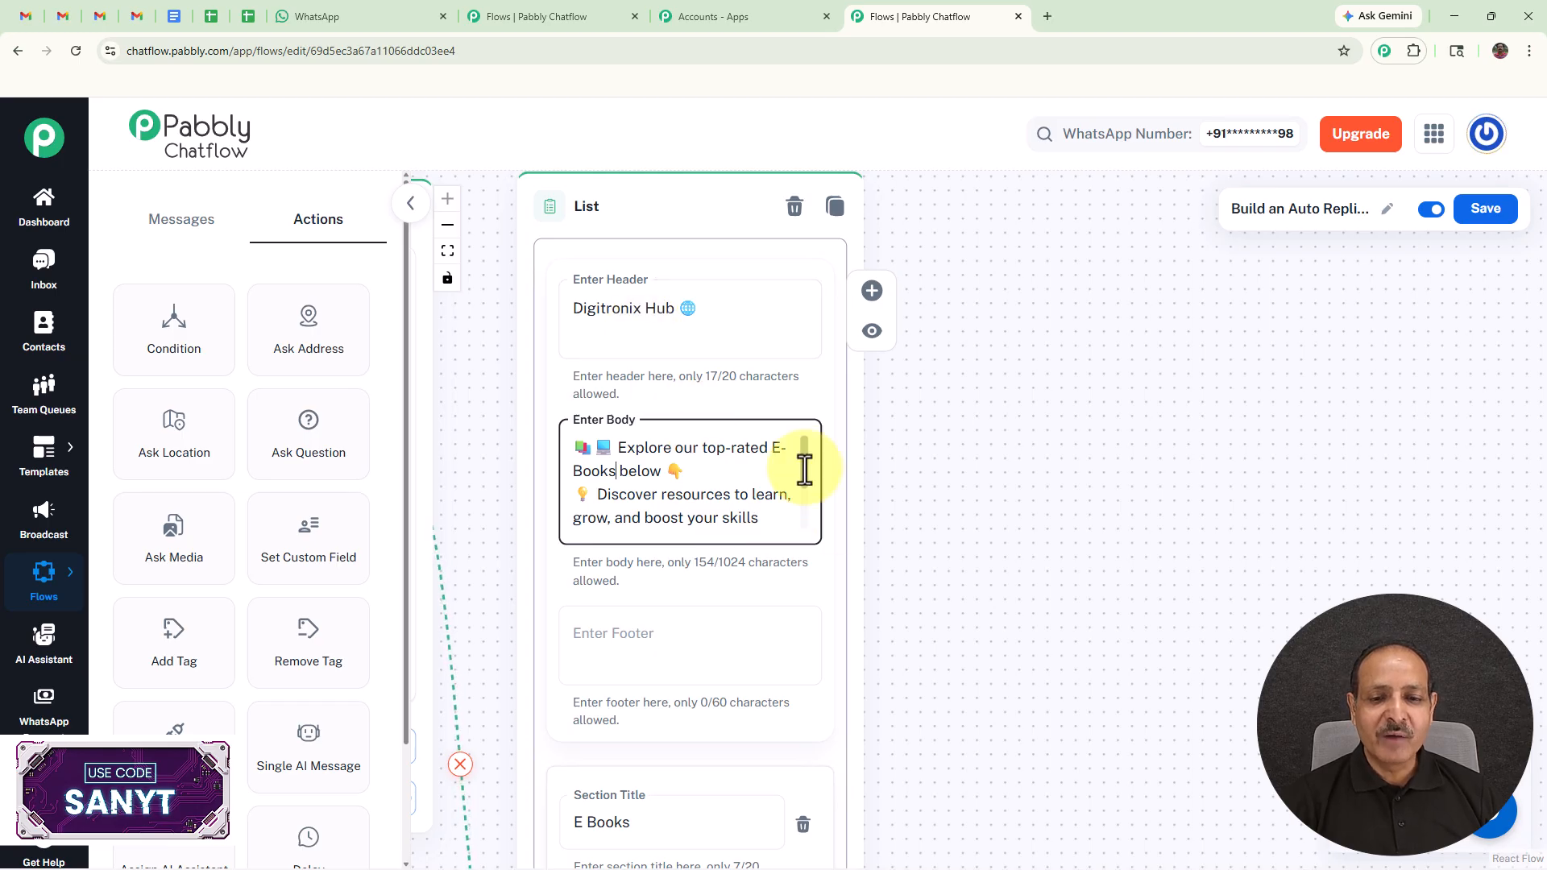
scroll(804, 470, down, 1)
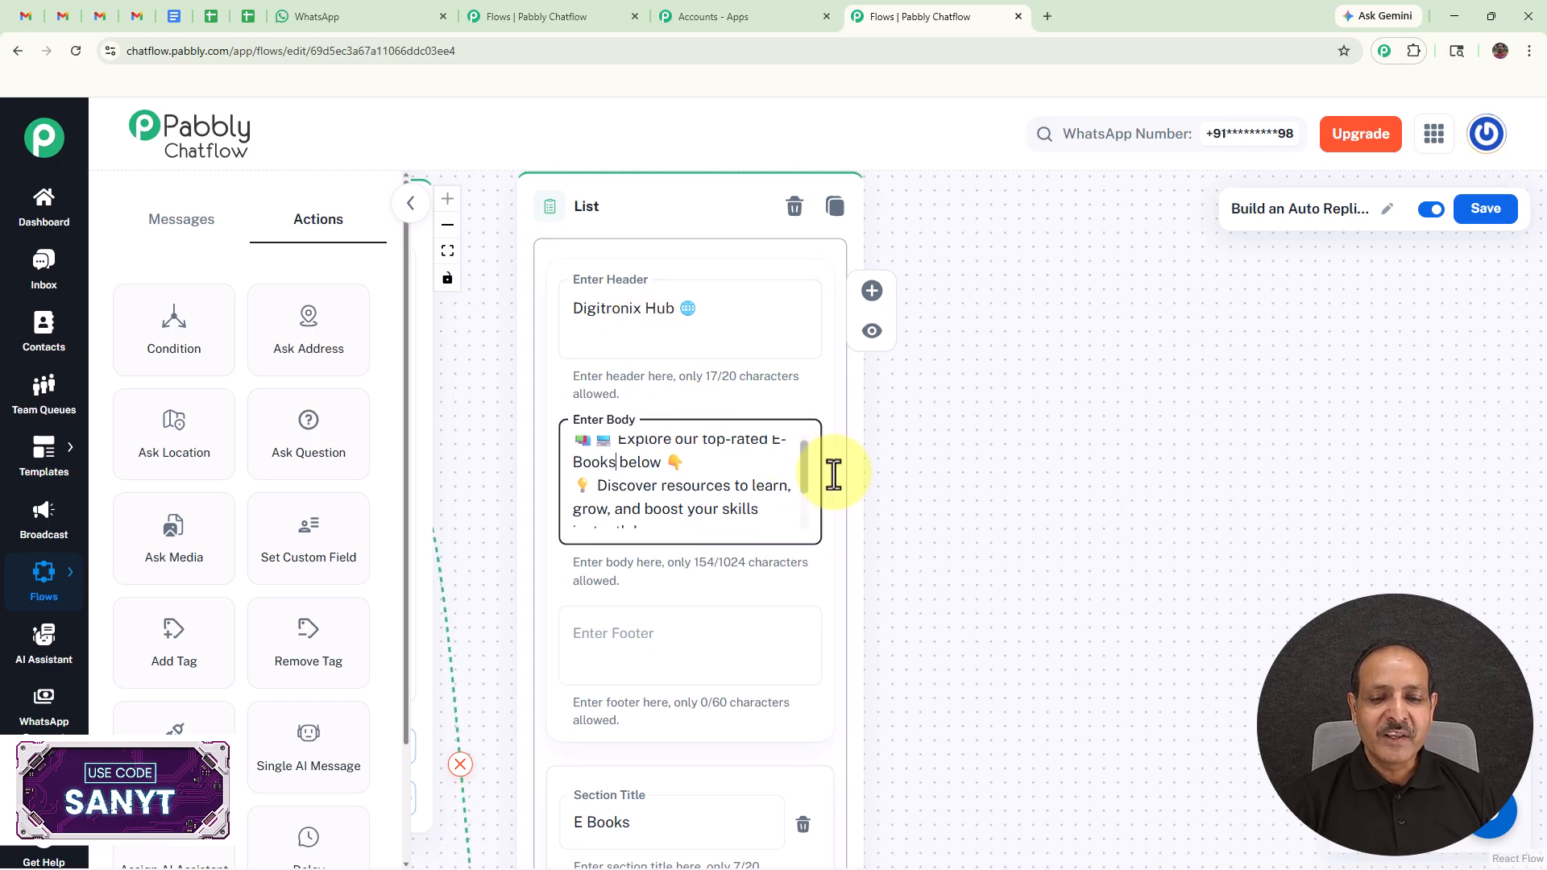
scroll(833, 477, down, 1)
scroll(837, 524, down, 2)
scroll(837, 523, down, 1)
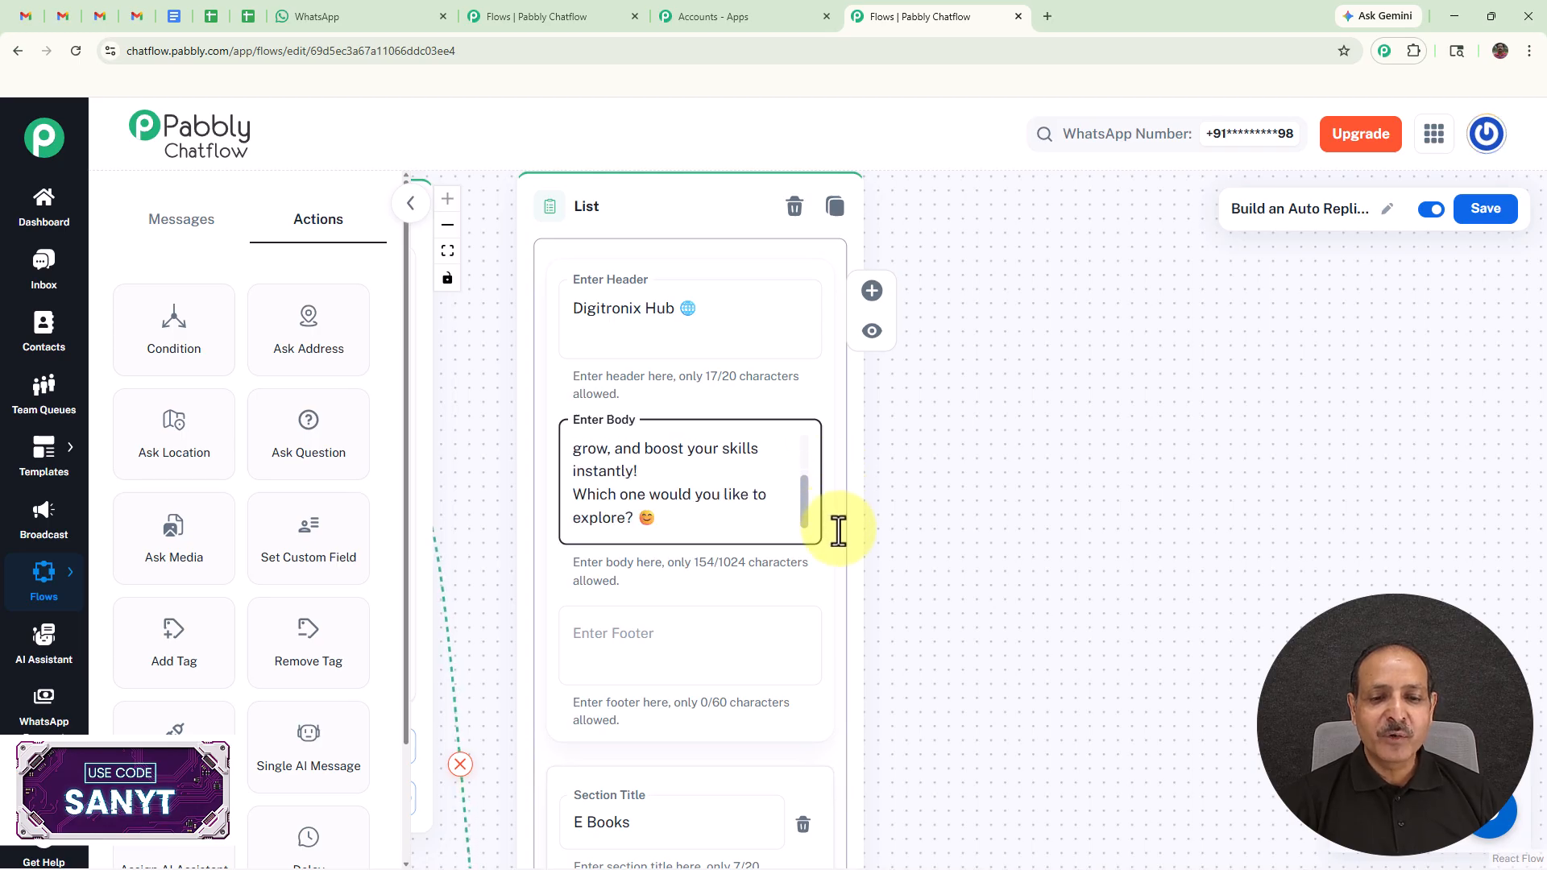
scroll(838, 530, down, 3)
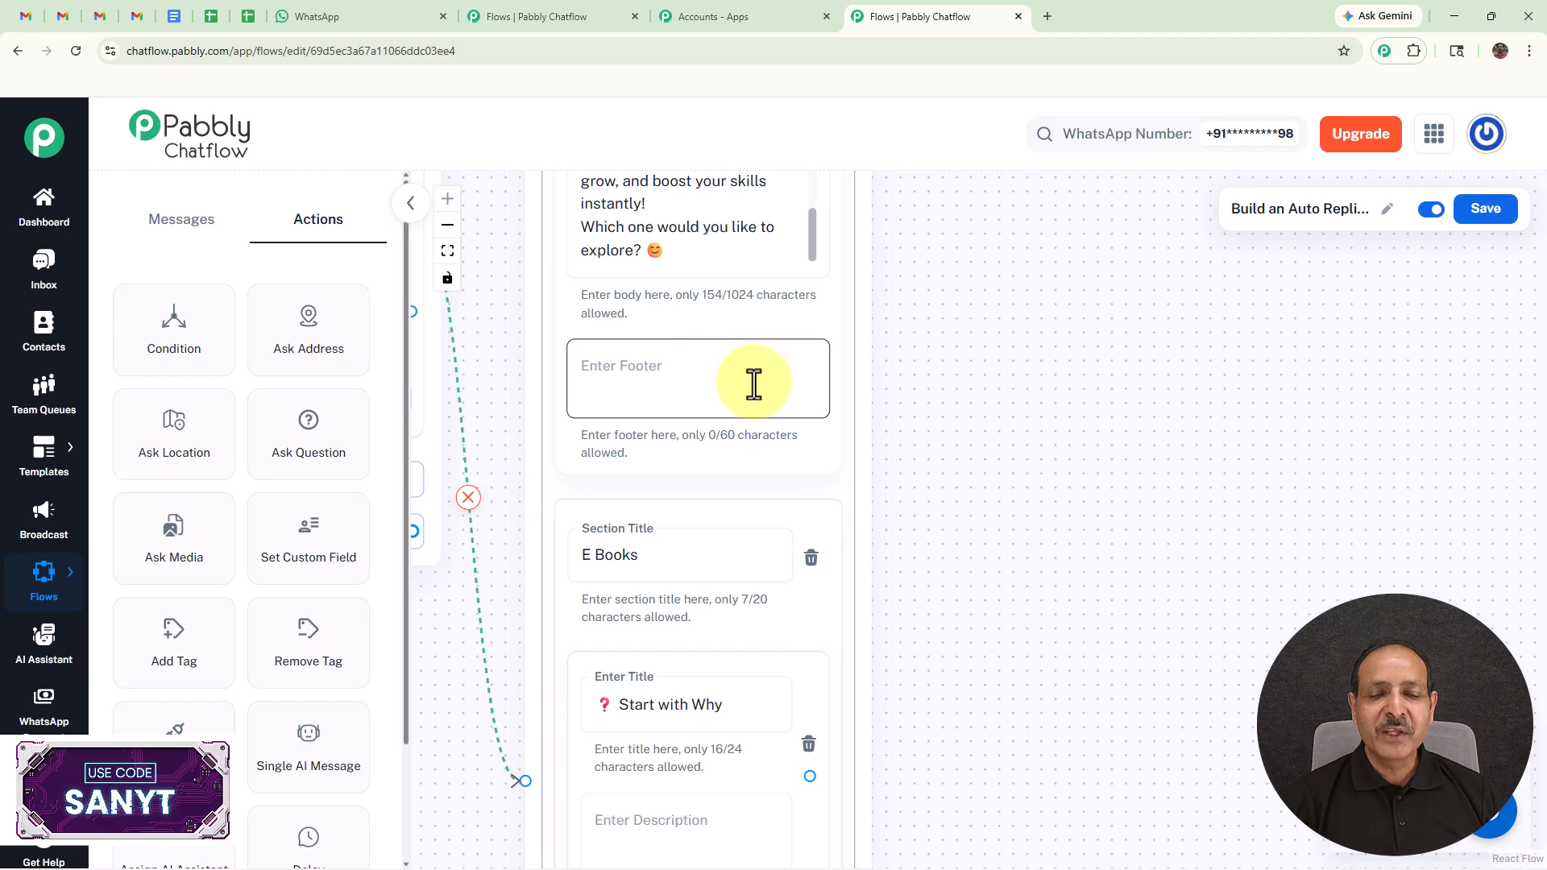
scroll(932, 421, down, 2)
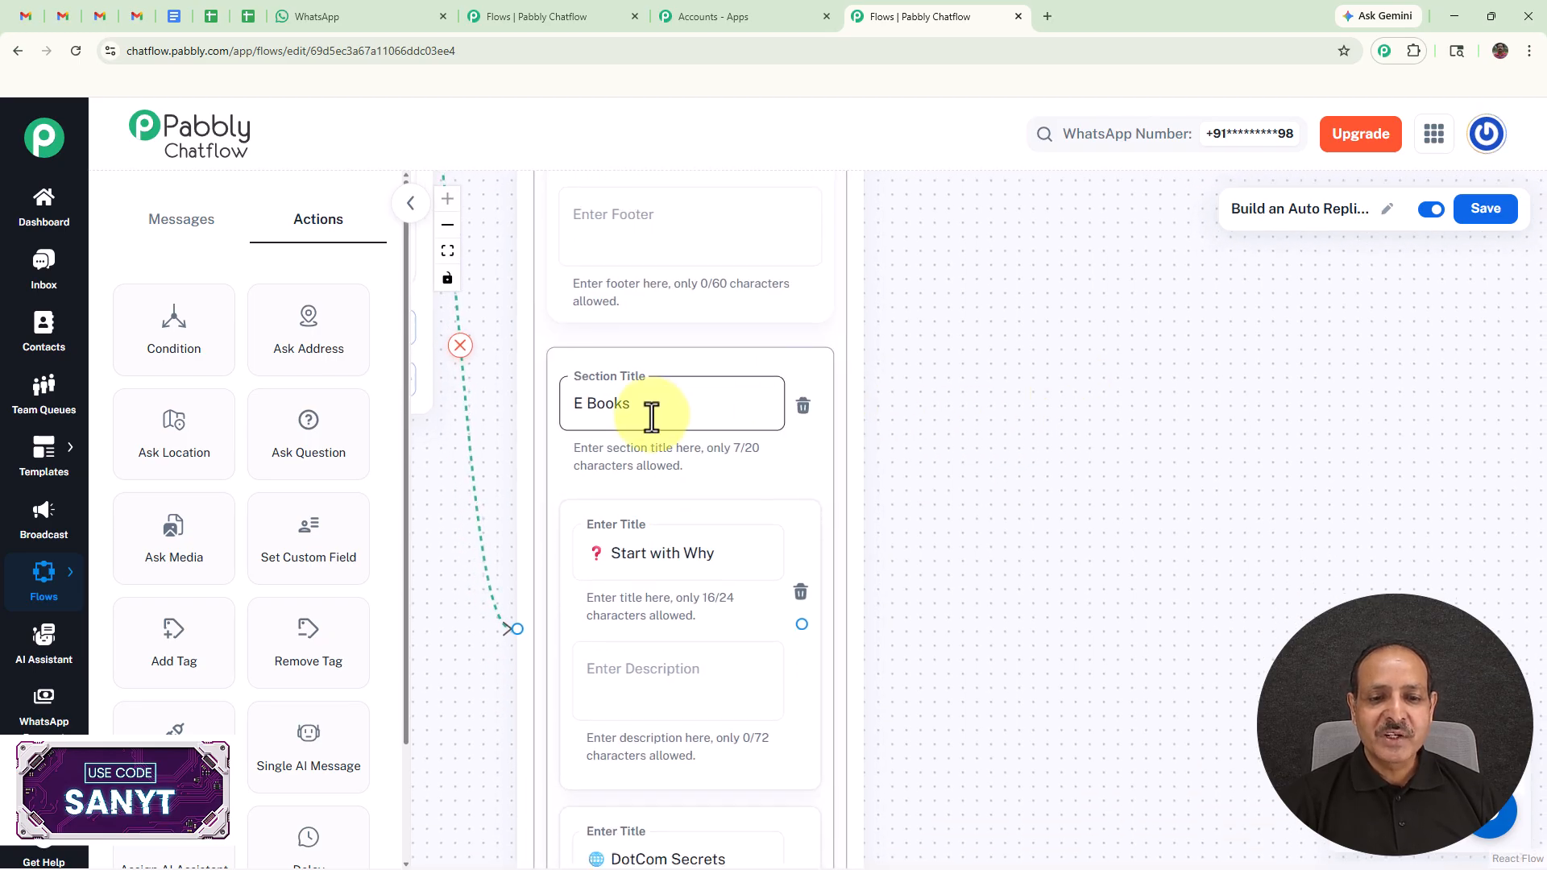
drag(1066, 615, 1066, 487)
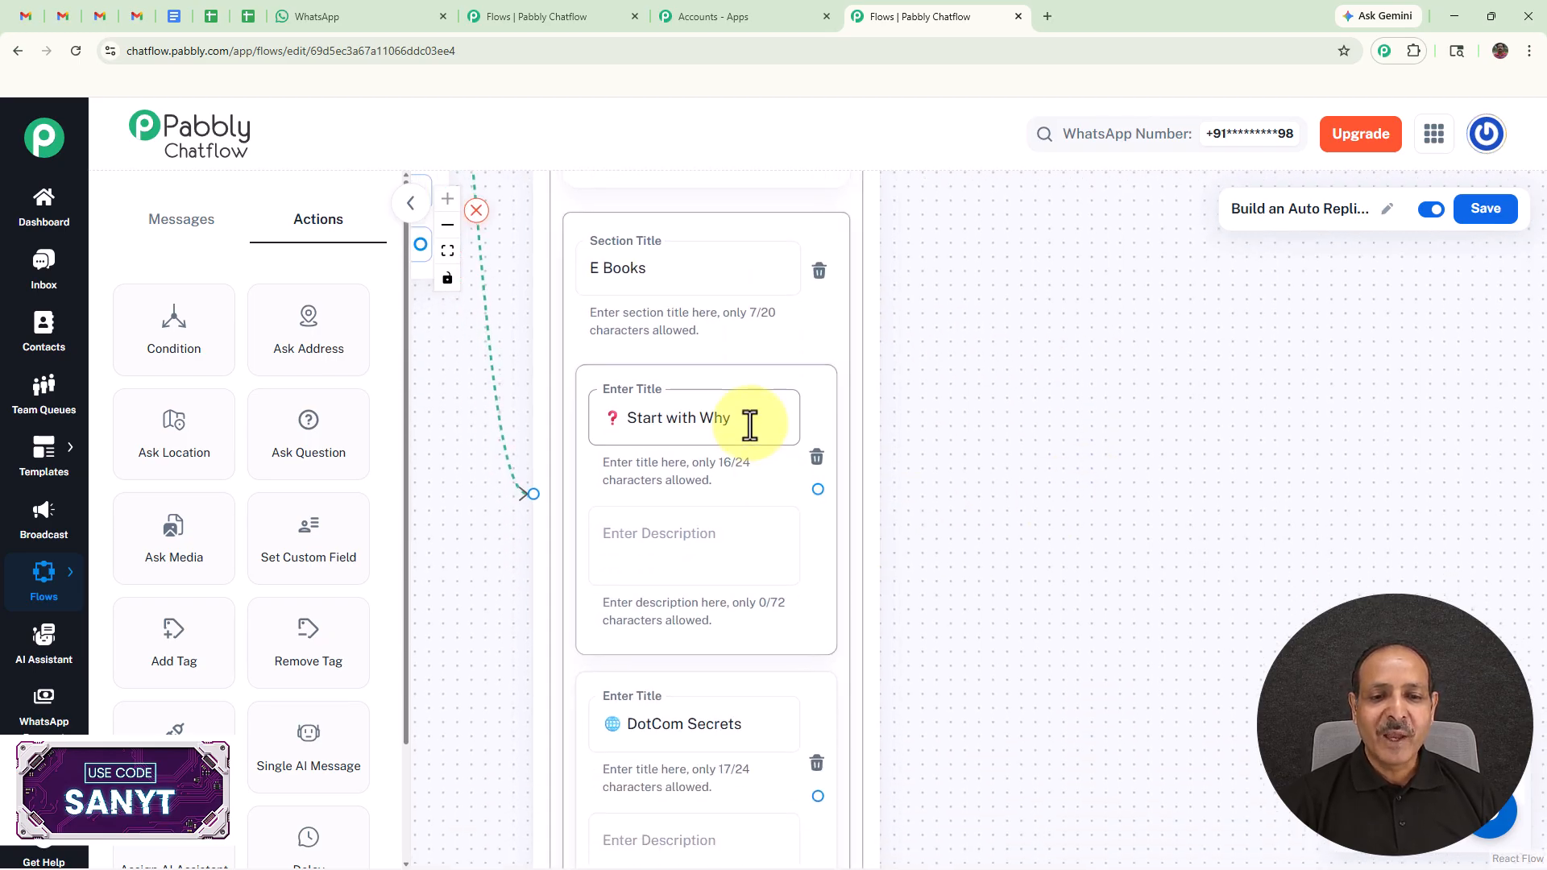
drag(980, 625, 928, 410)
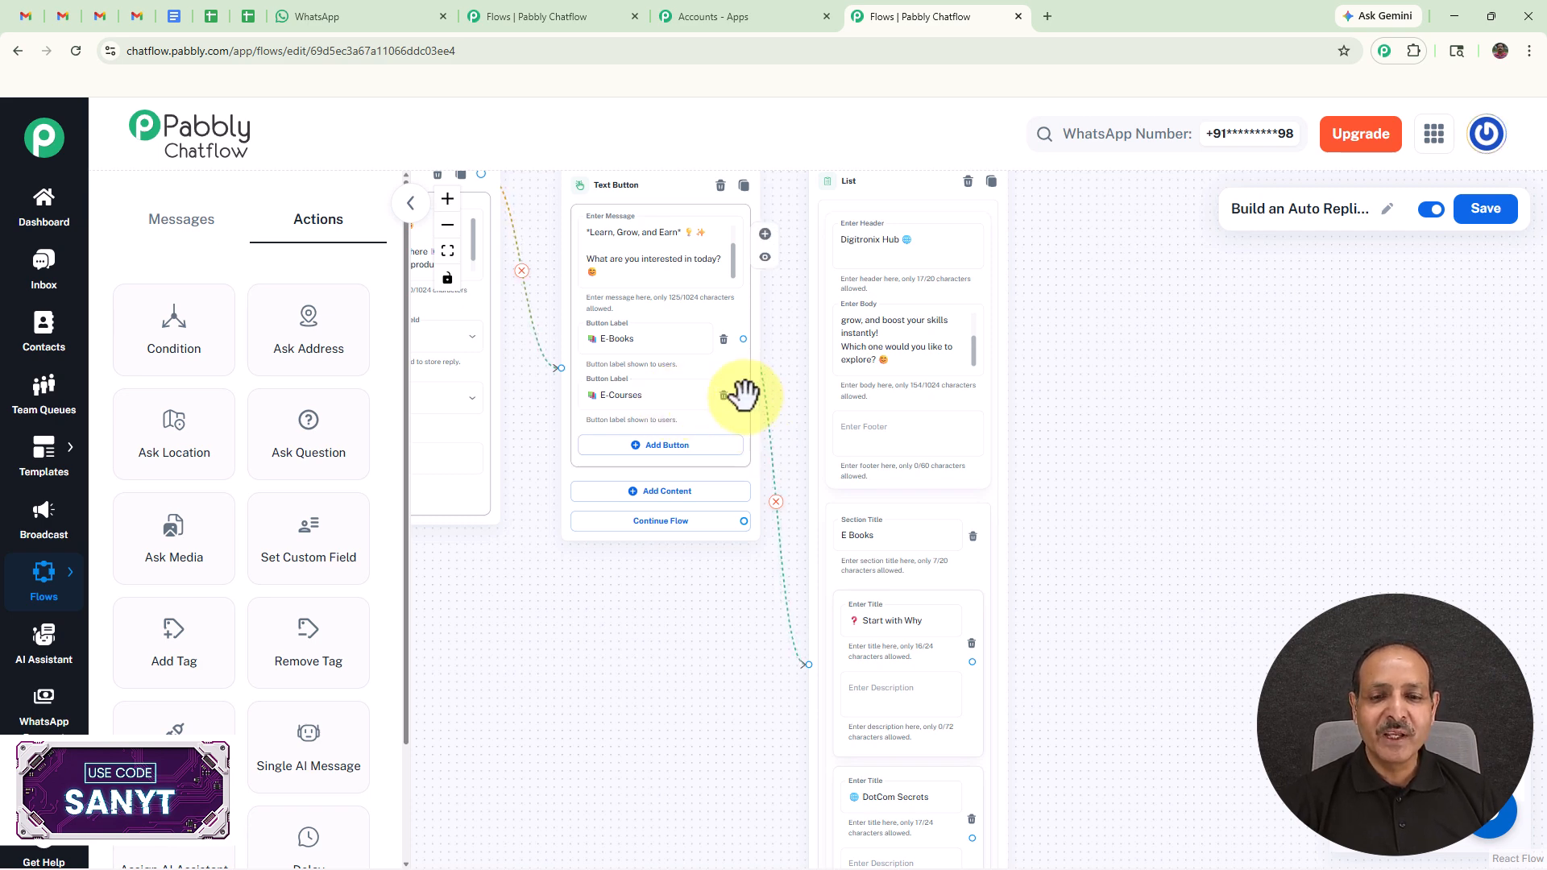
- Attach a new List node to the E-Courses button
drag(745, 396, 1174, 225)
click(1198, 304)
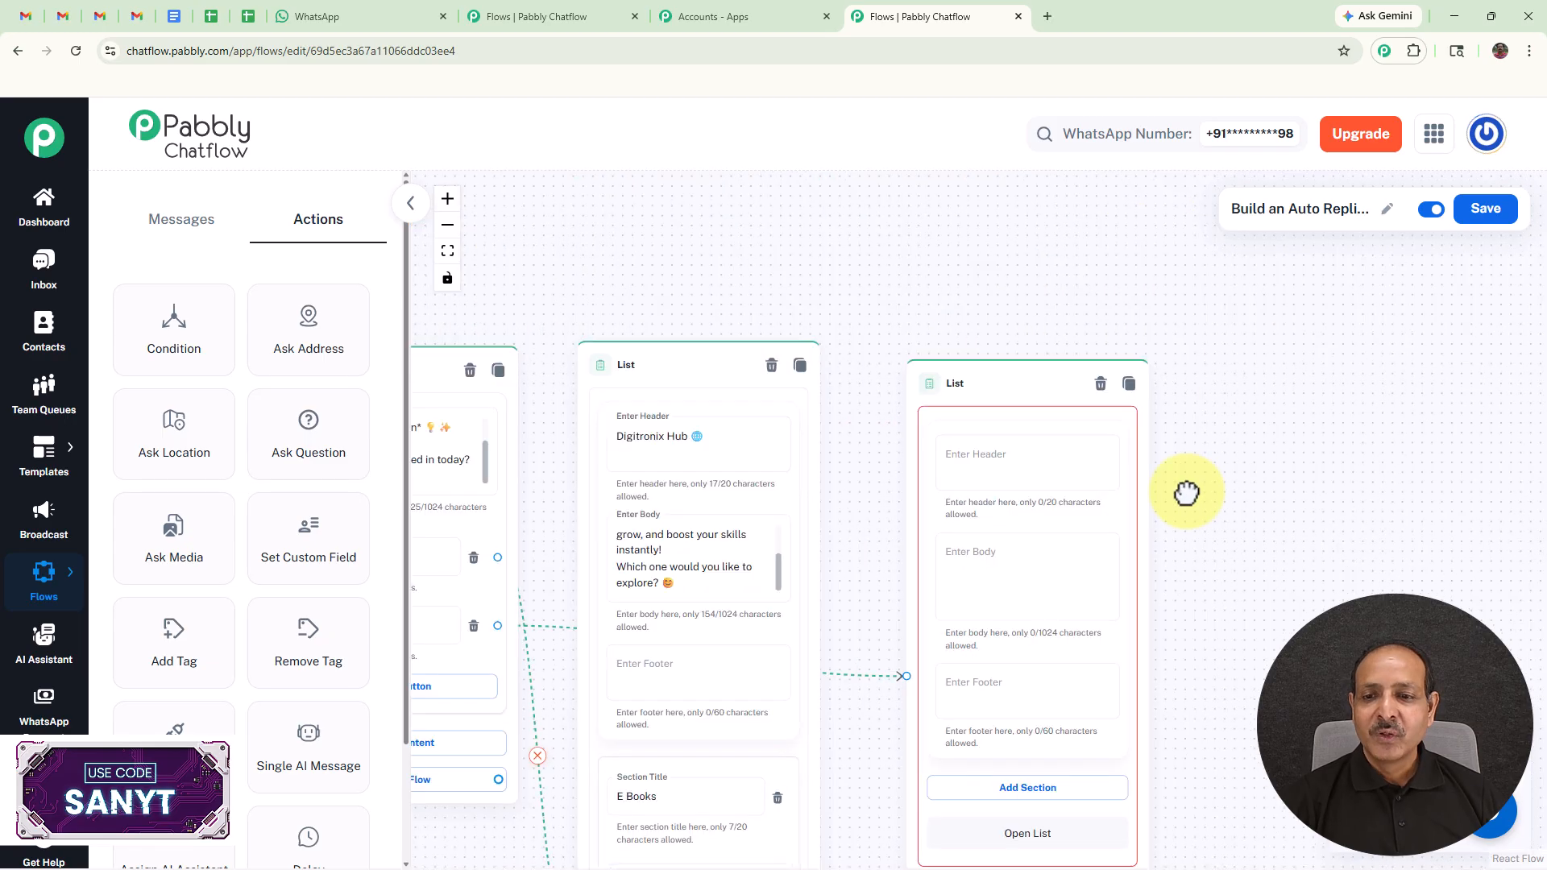
- Fill in the E-Courses list with header "Digitronix Hub", a body promoting top-rated E-Courses, section "E Courses", and items "Ads Mastery" and "Marketing Toolkit"
drag(1125, 467, 1054, 451)
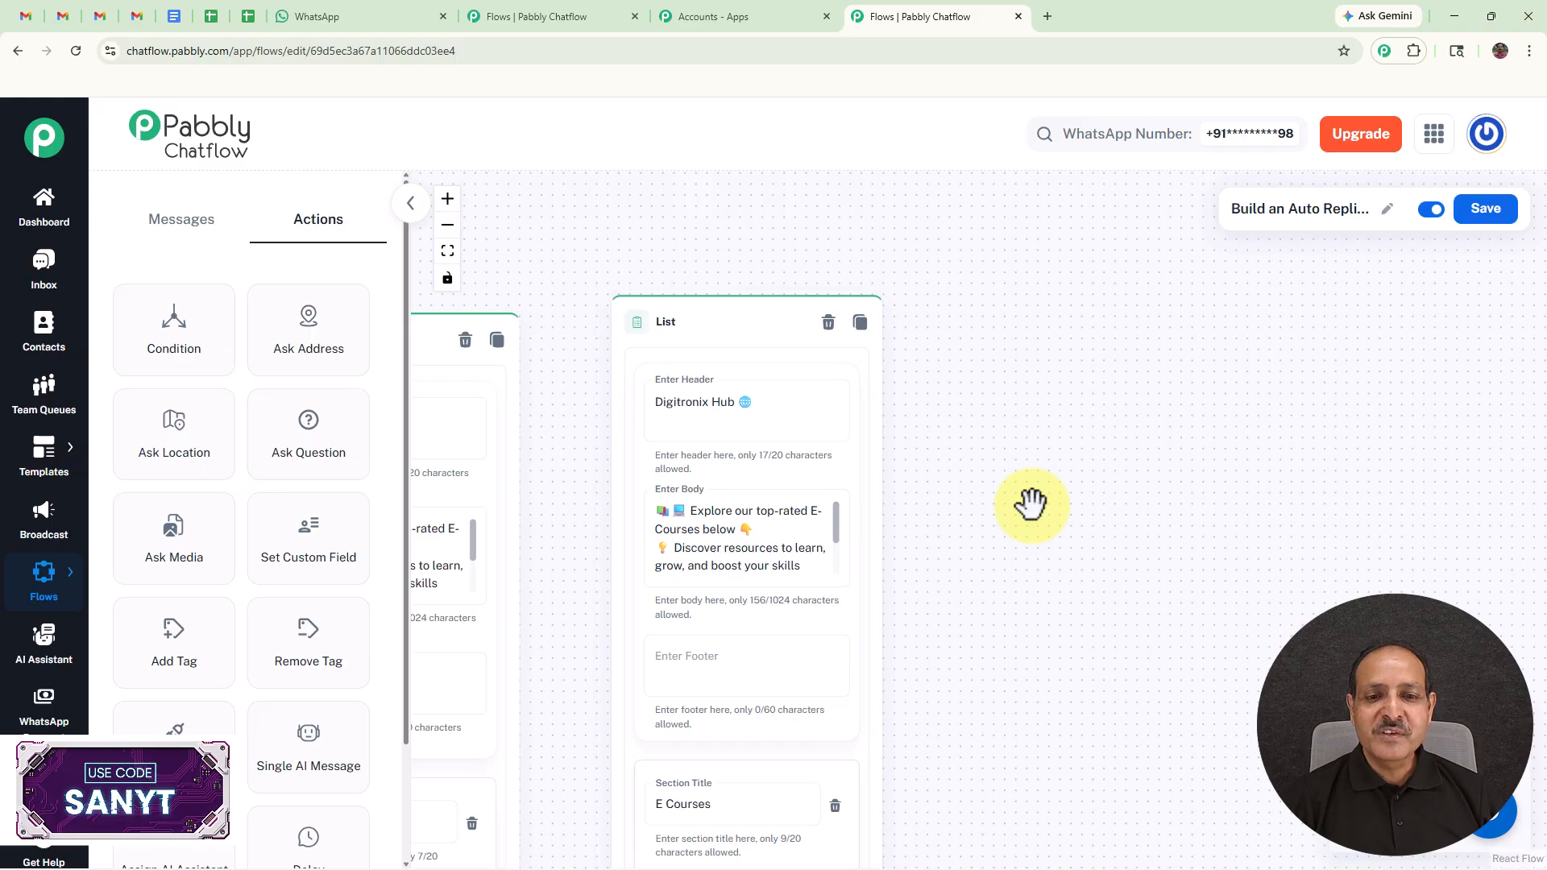
drag(991, 524, 1016, 389)
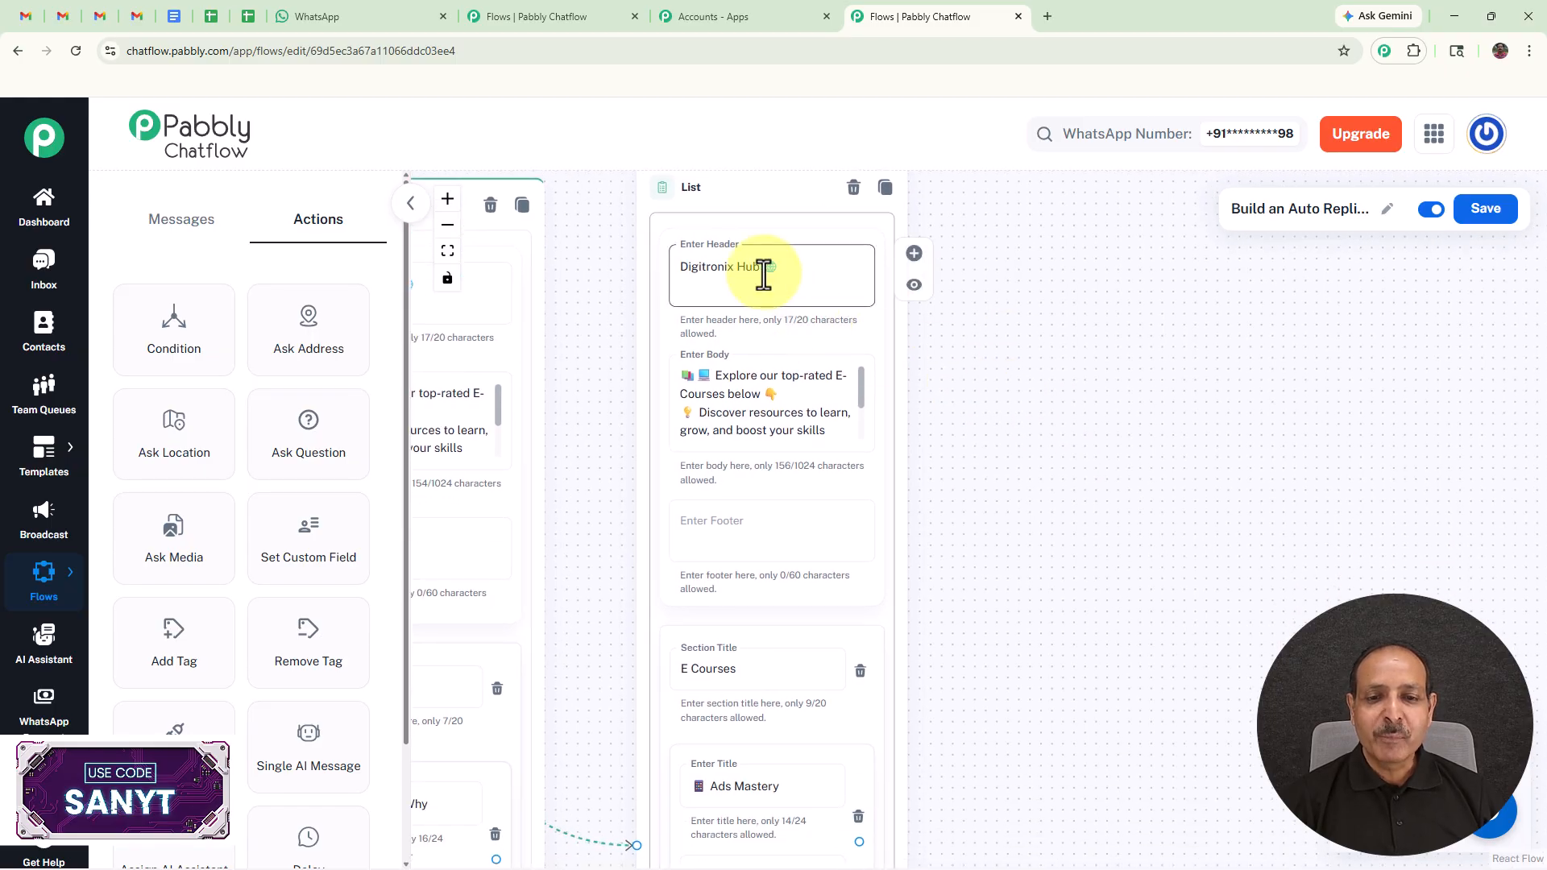
scroll(1046, 564, down, 5)
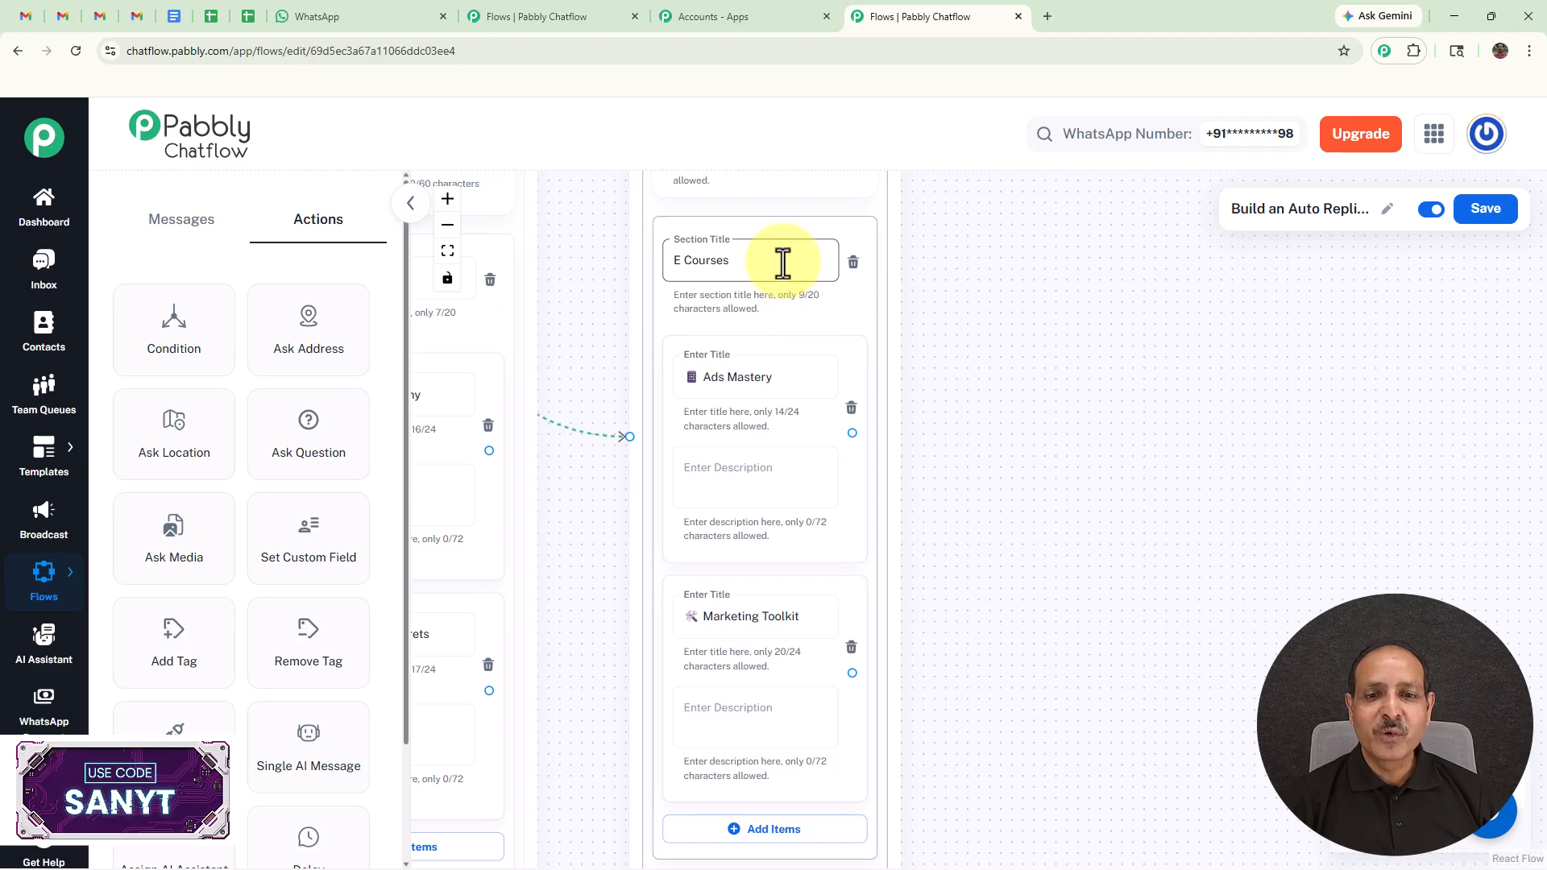
drag(1043, 527, 1031, 477)
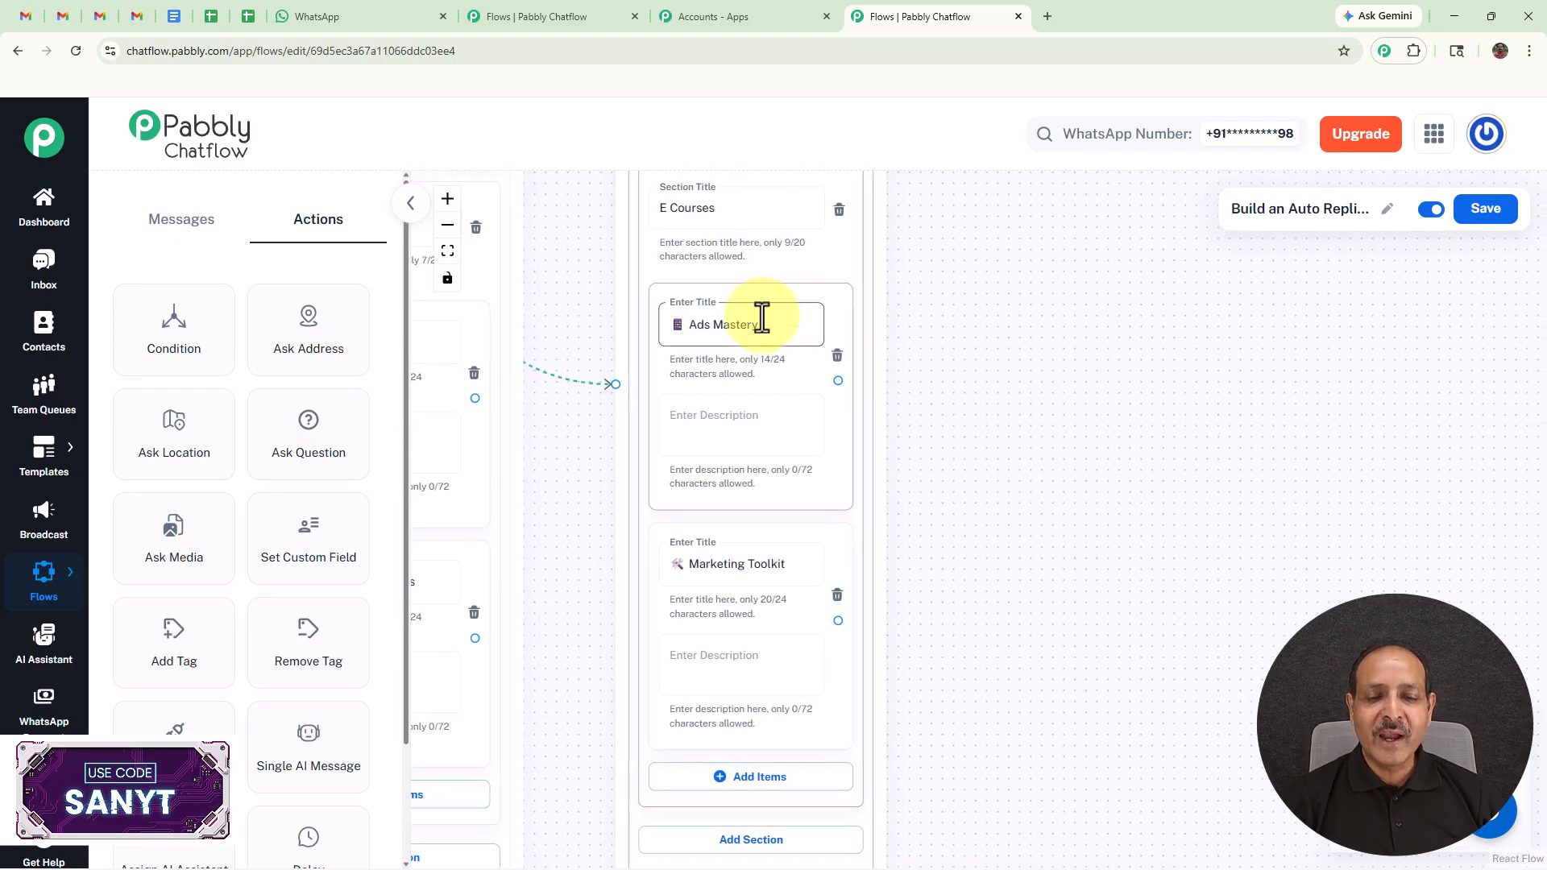
drag(1032, 580, 1026, 414)
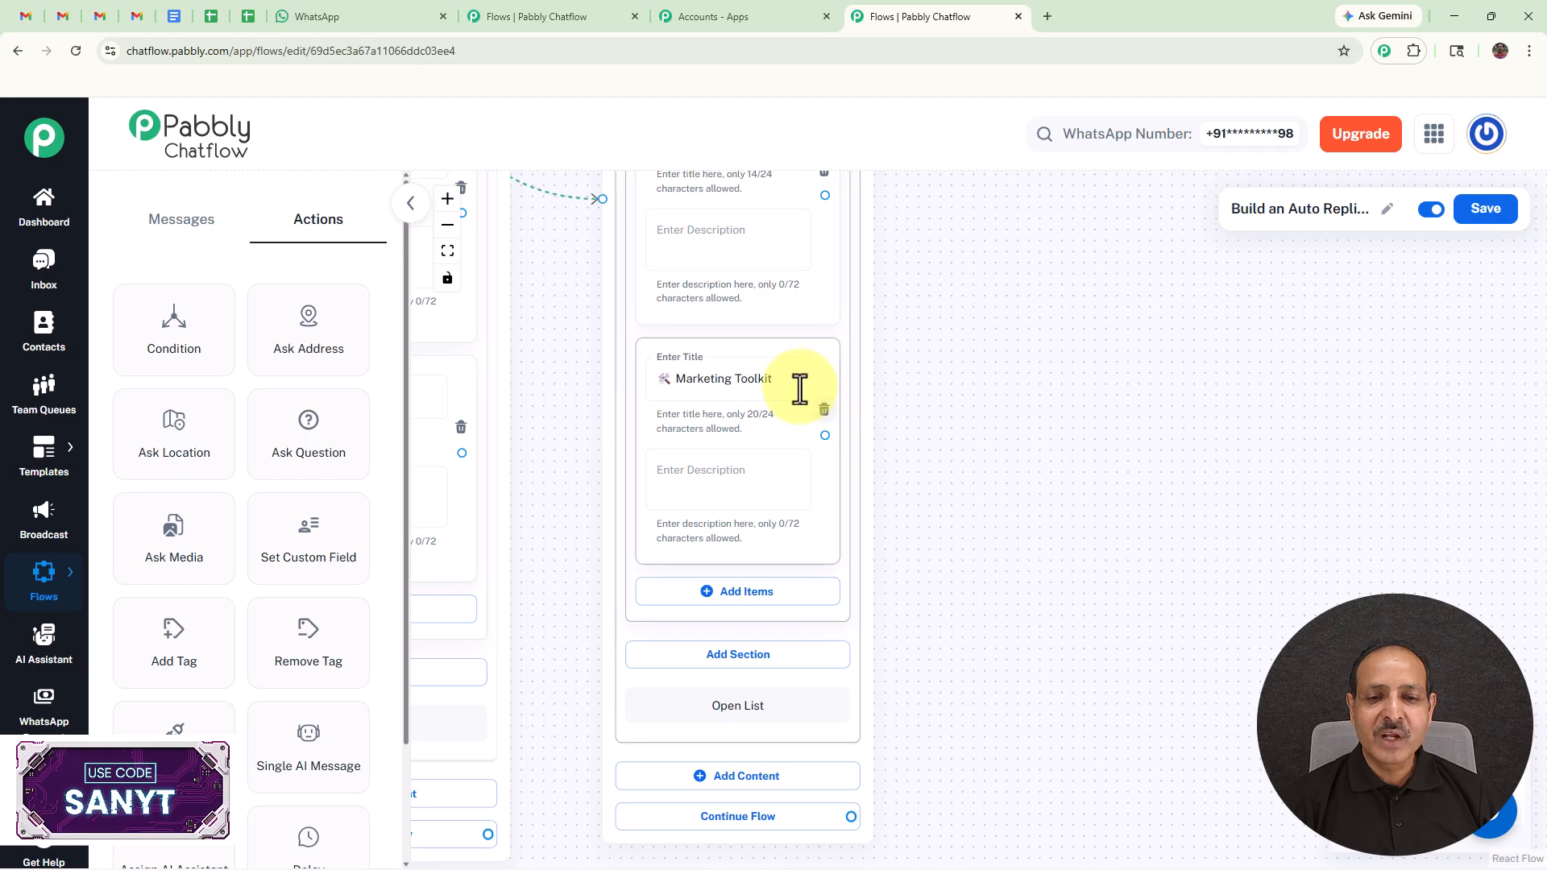
- Add a Set Custom Field node linked to the "Start with Why" item, storing "Start with Why" in EBookName
scroll(1017, 580, down, 4)
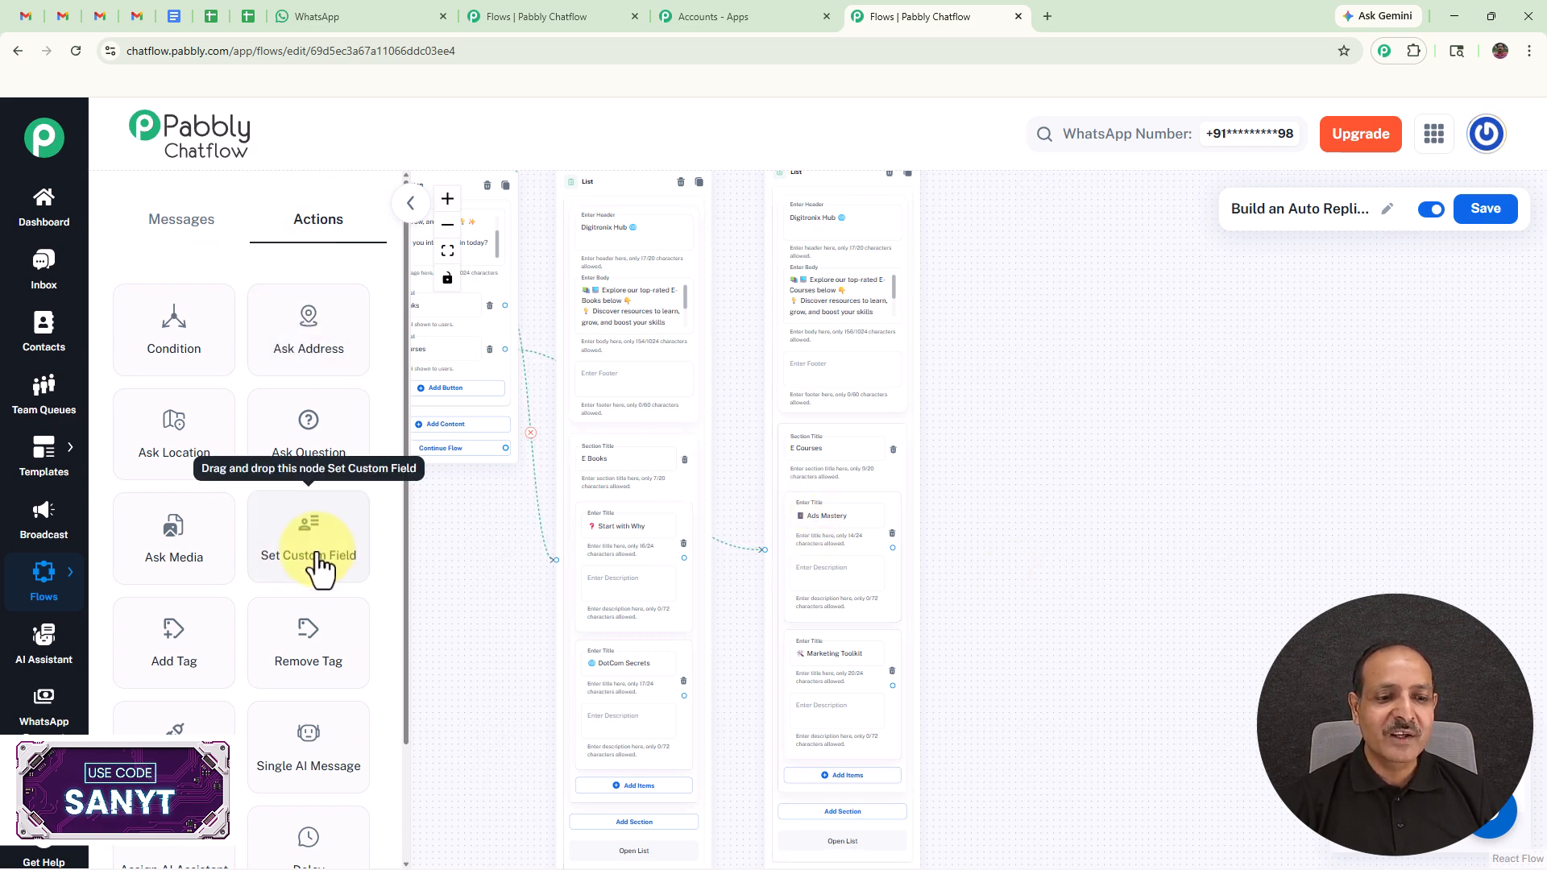
drag(318, 564, 1122, 242)
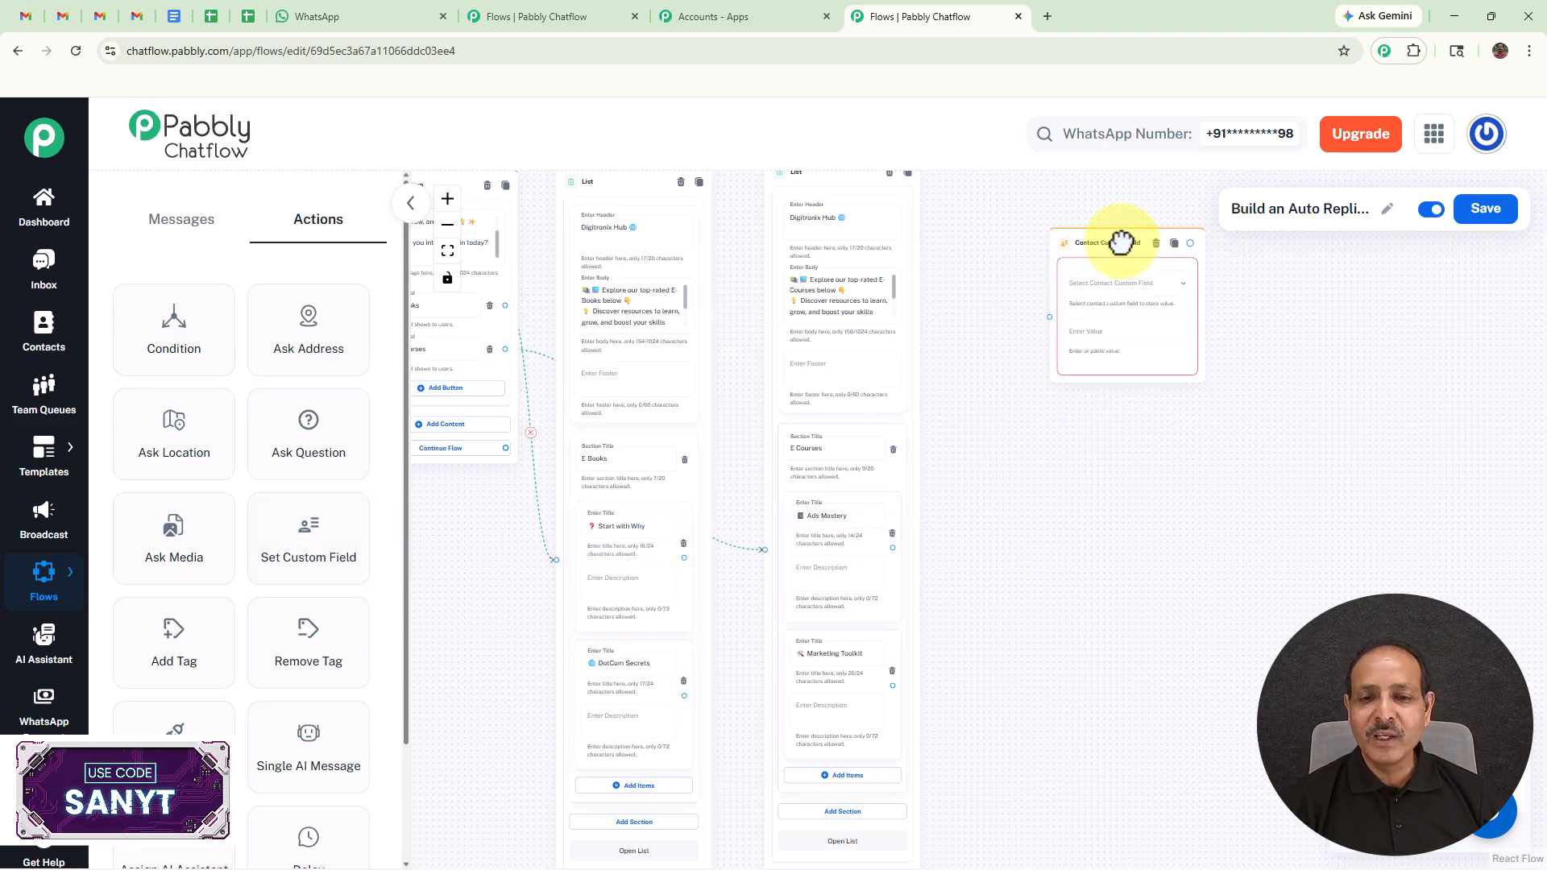
scroll(725, 523, up, 2)
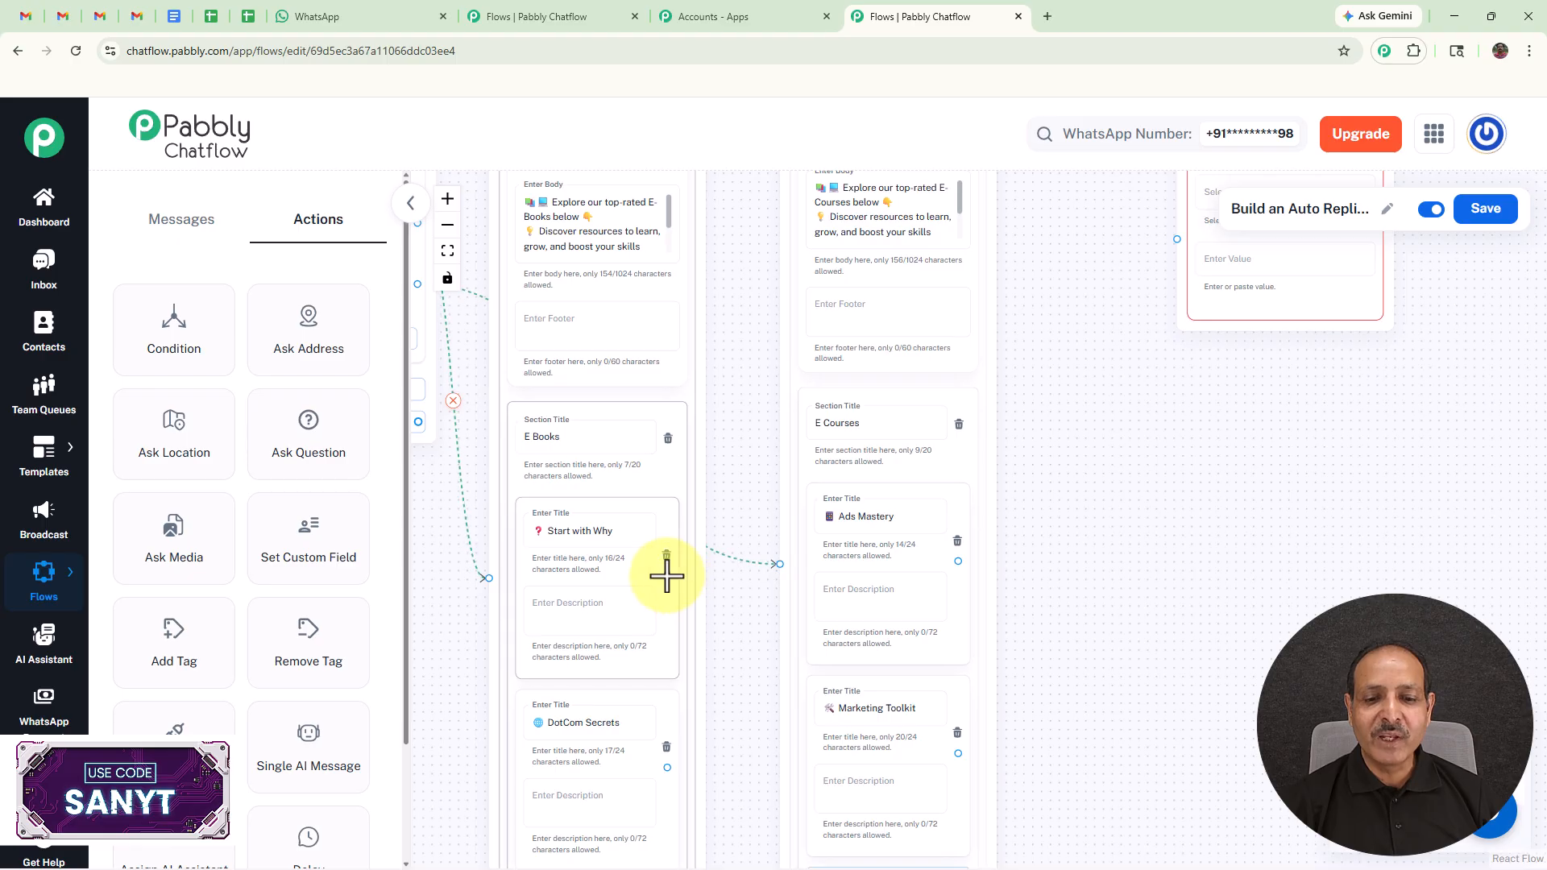
drag(761, 511, 1176, 239)
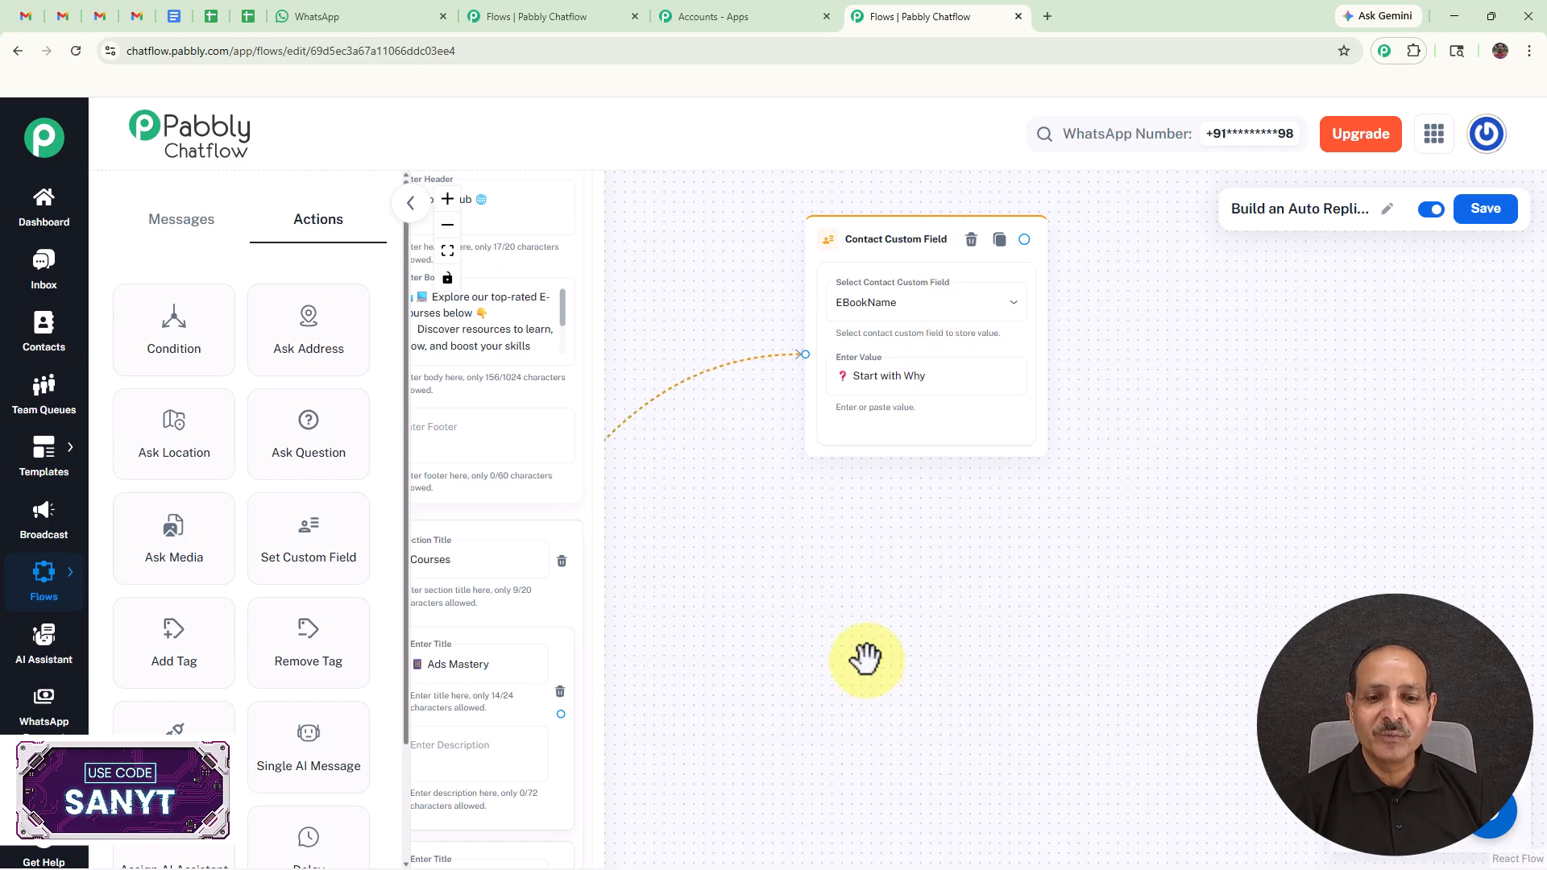
- Add linked custom field nodes storing "DotCom Secrets" in EBookName, and "Ads Mastery" and "Marketing Toolkit" in ECourseName
scroll(872, 668, down, 4)
drag(1084, 658, 943, 441)
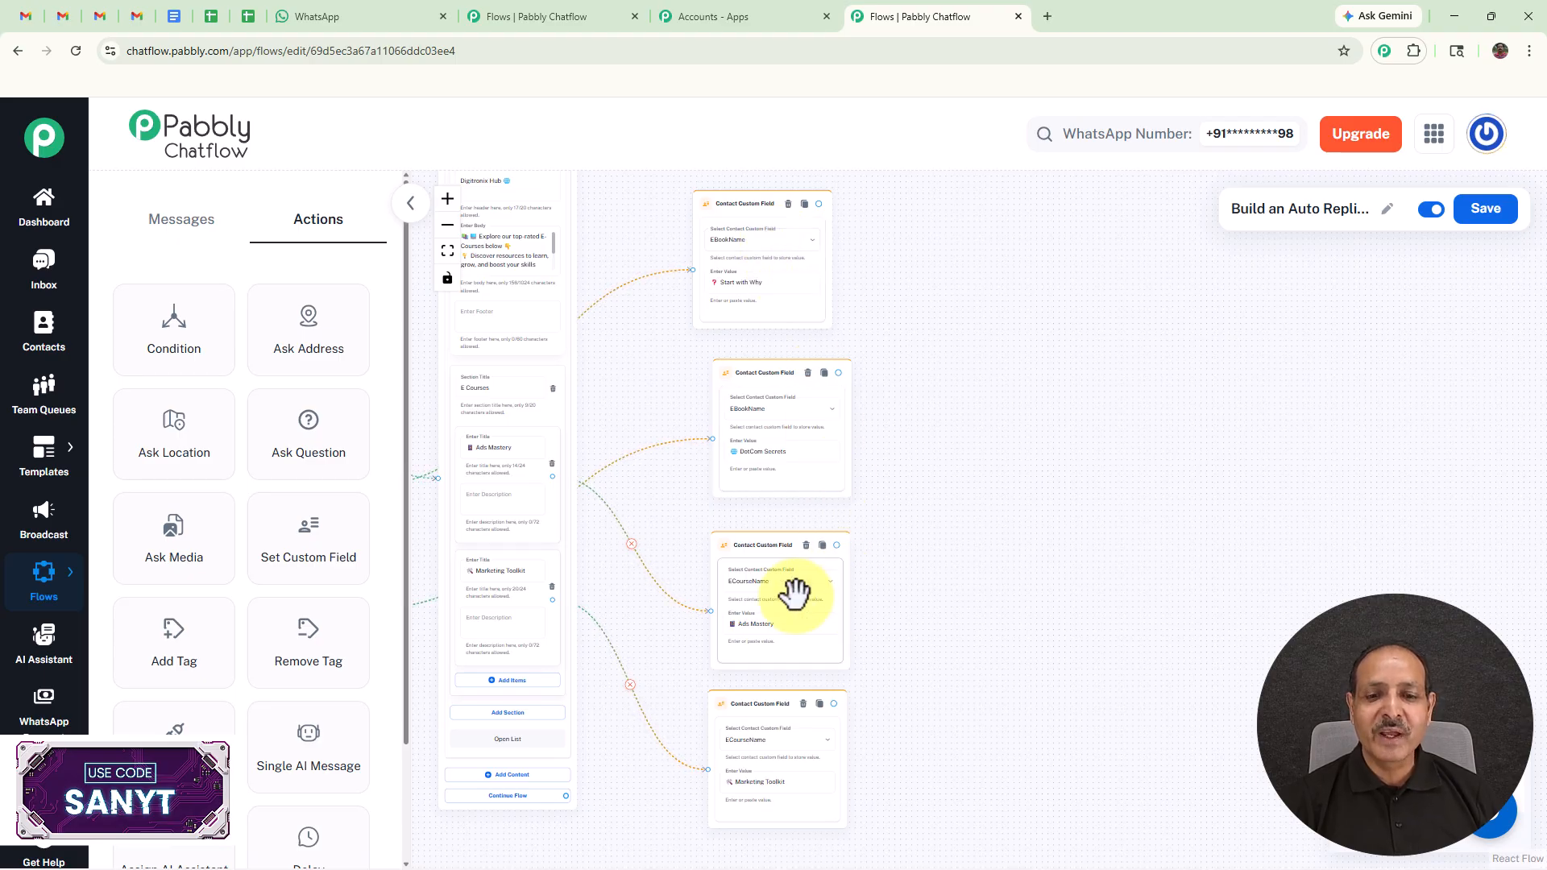
scroll(886, 415, up, 1)
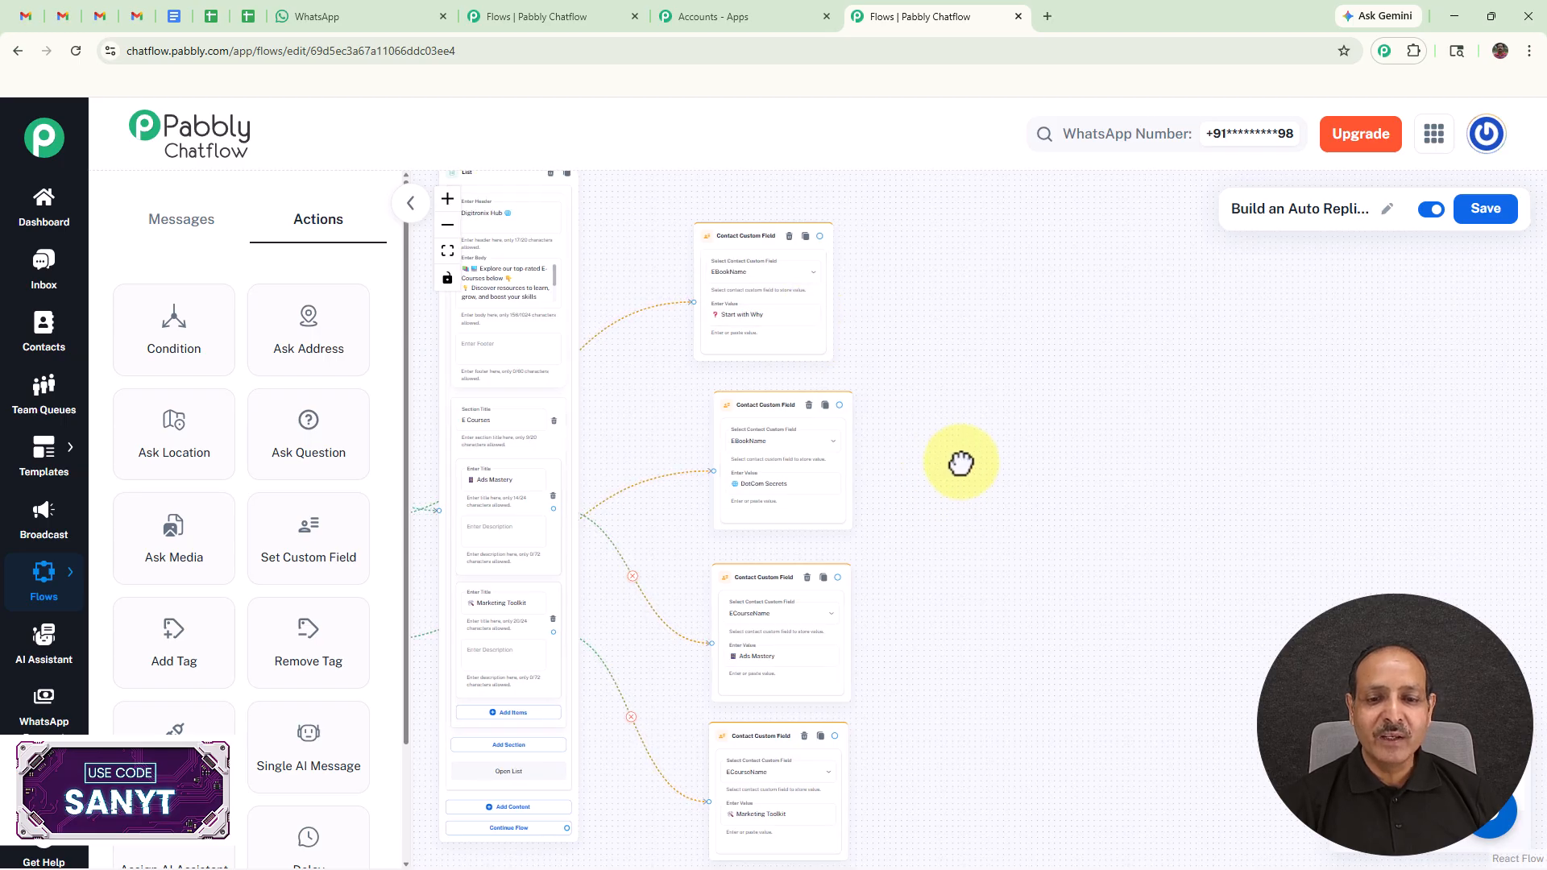
scroll(835, 428, down, 2)
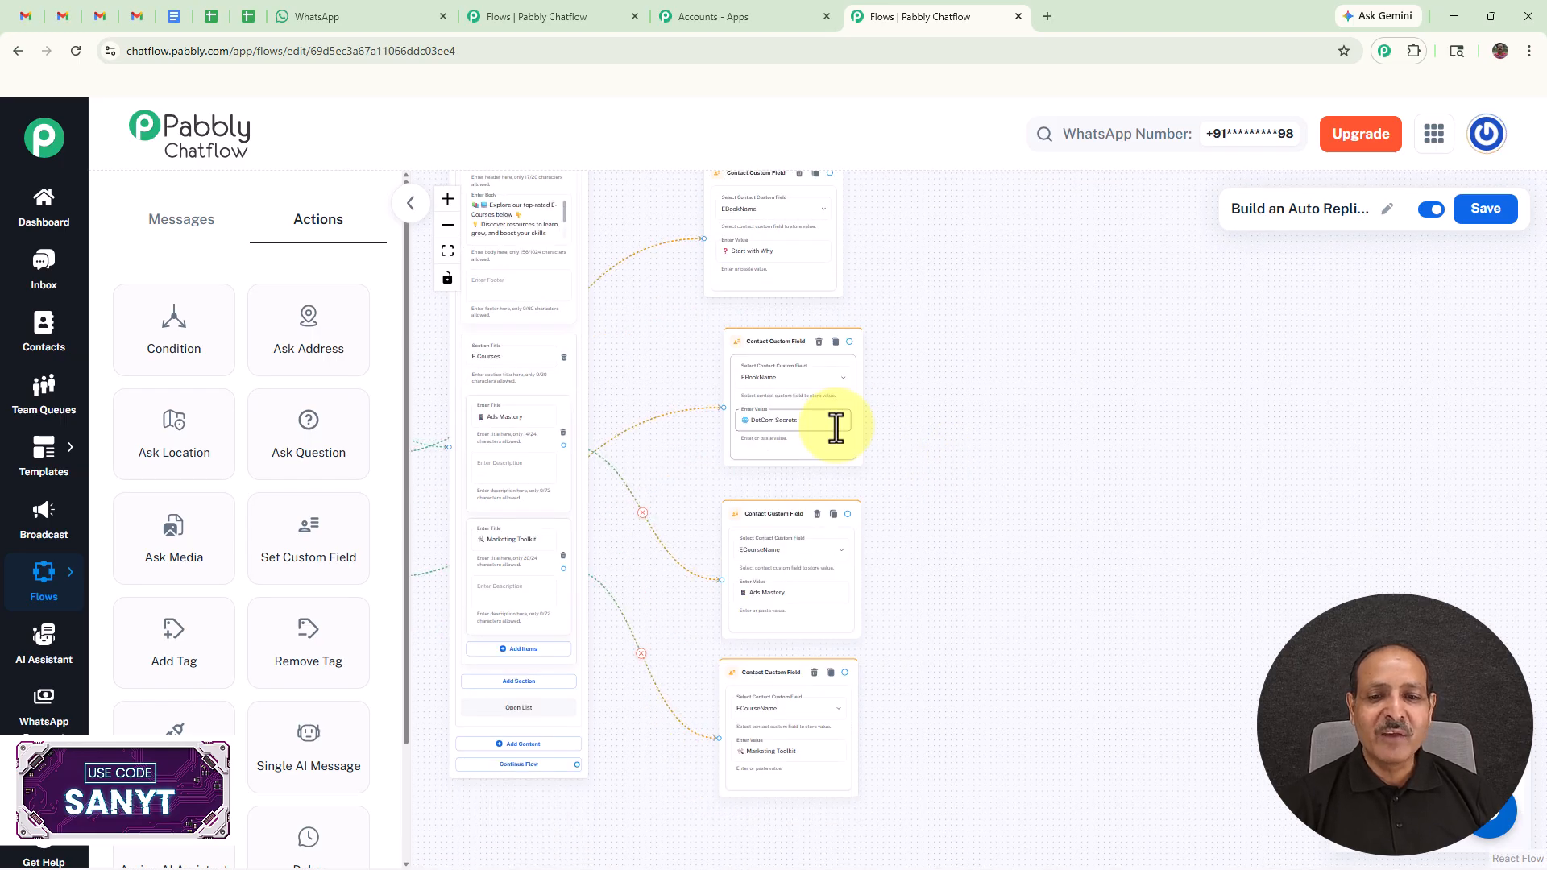
drag(950, 518, 925, 346)
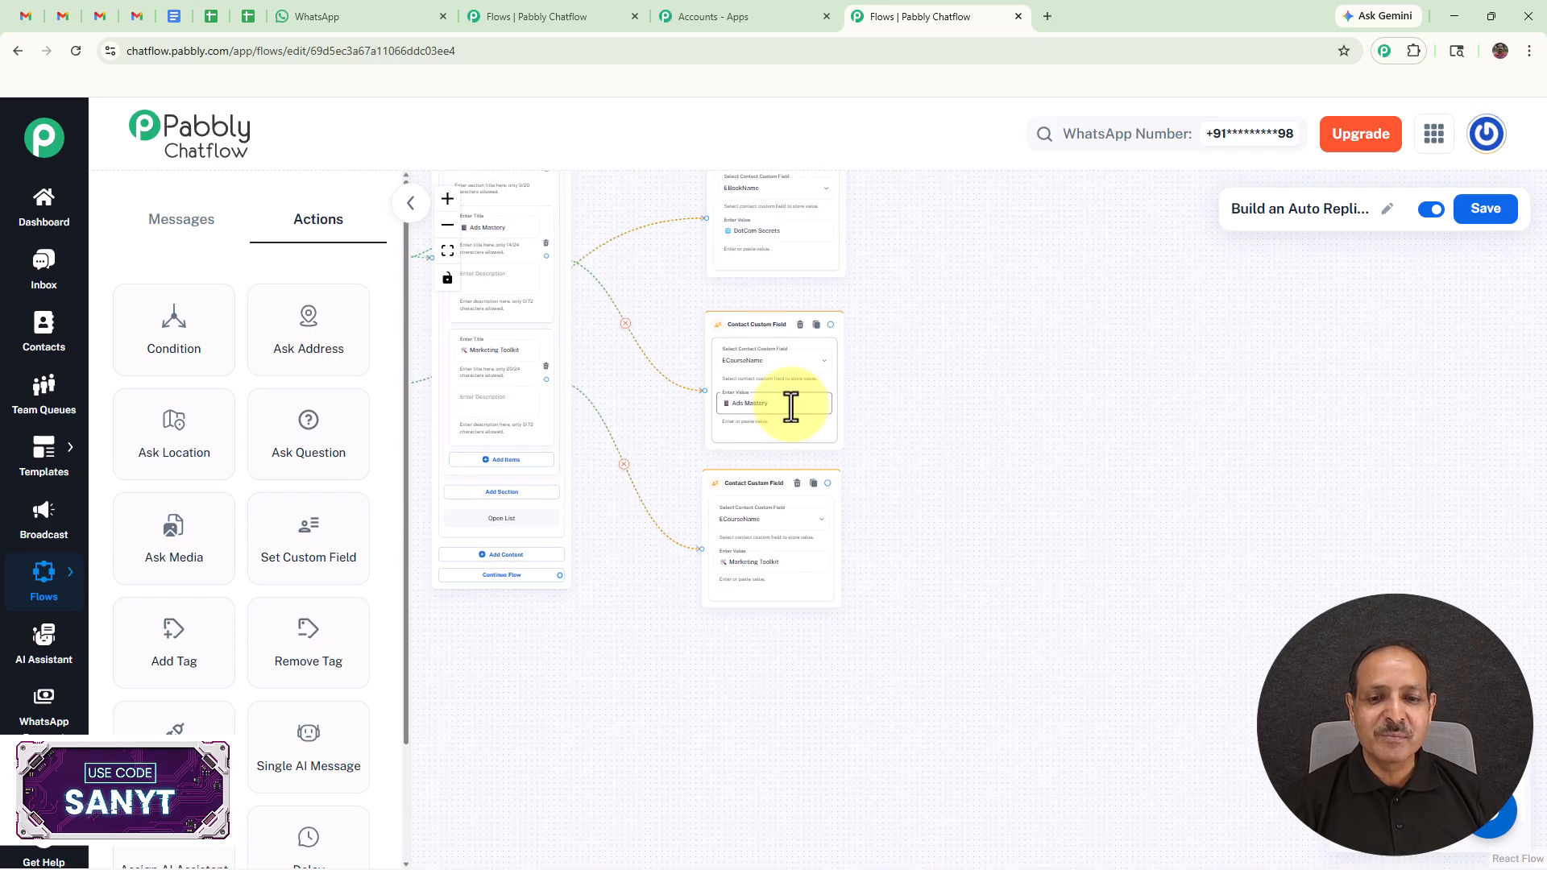
scroll(942, 615, down, 3)
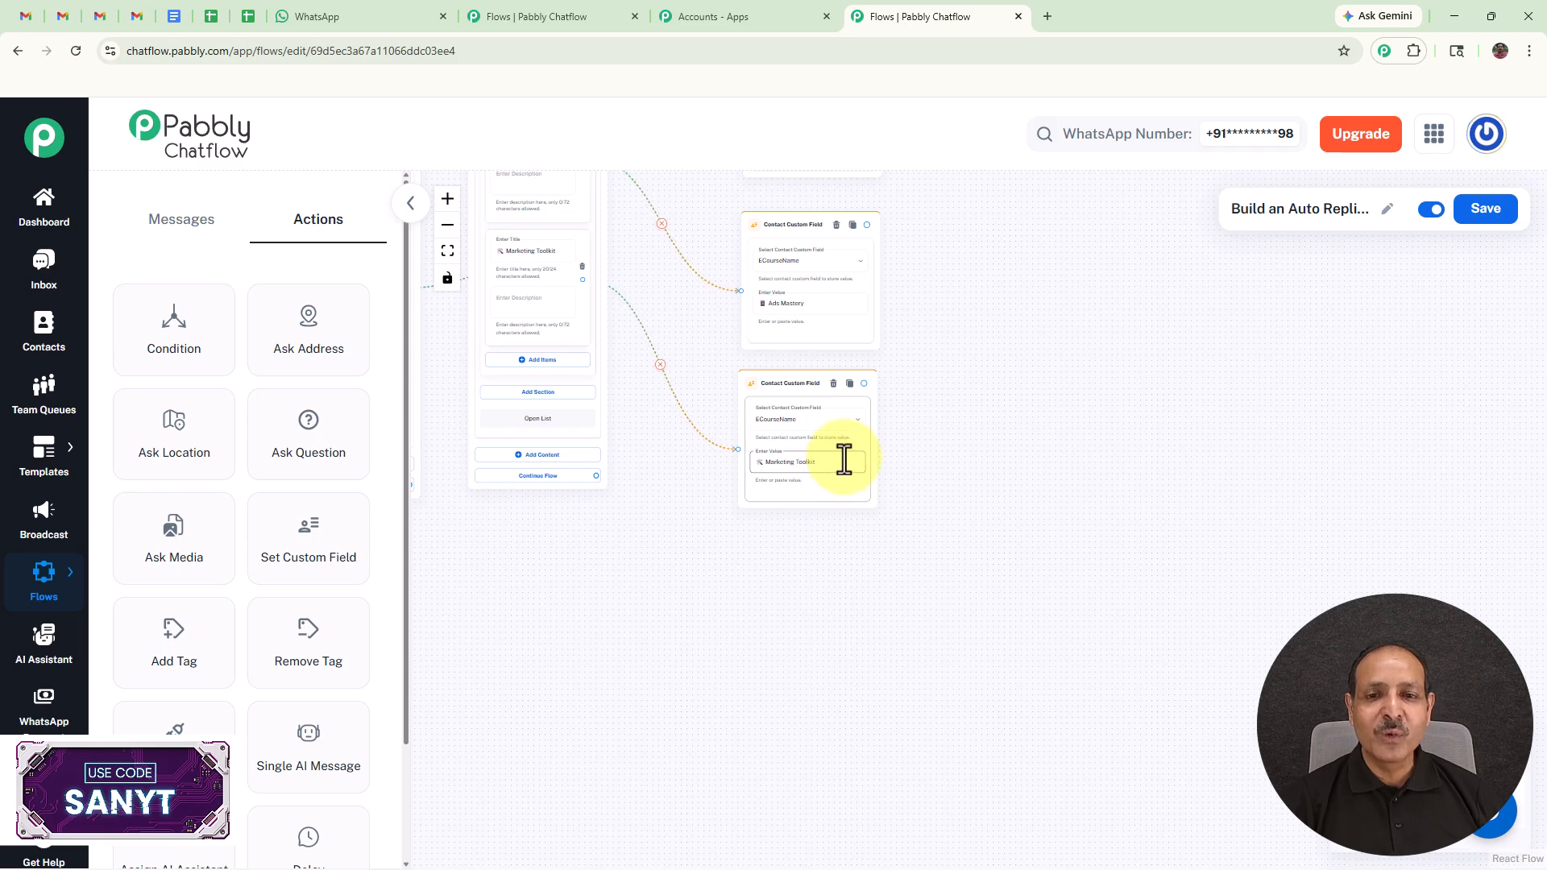
drag(1130, 439, 1140, 647)
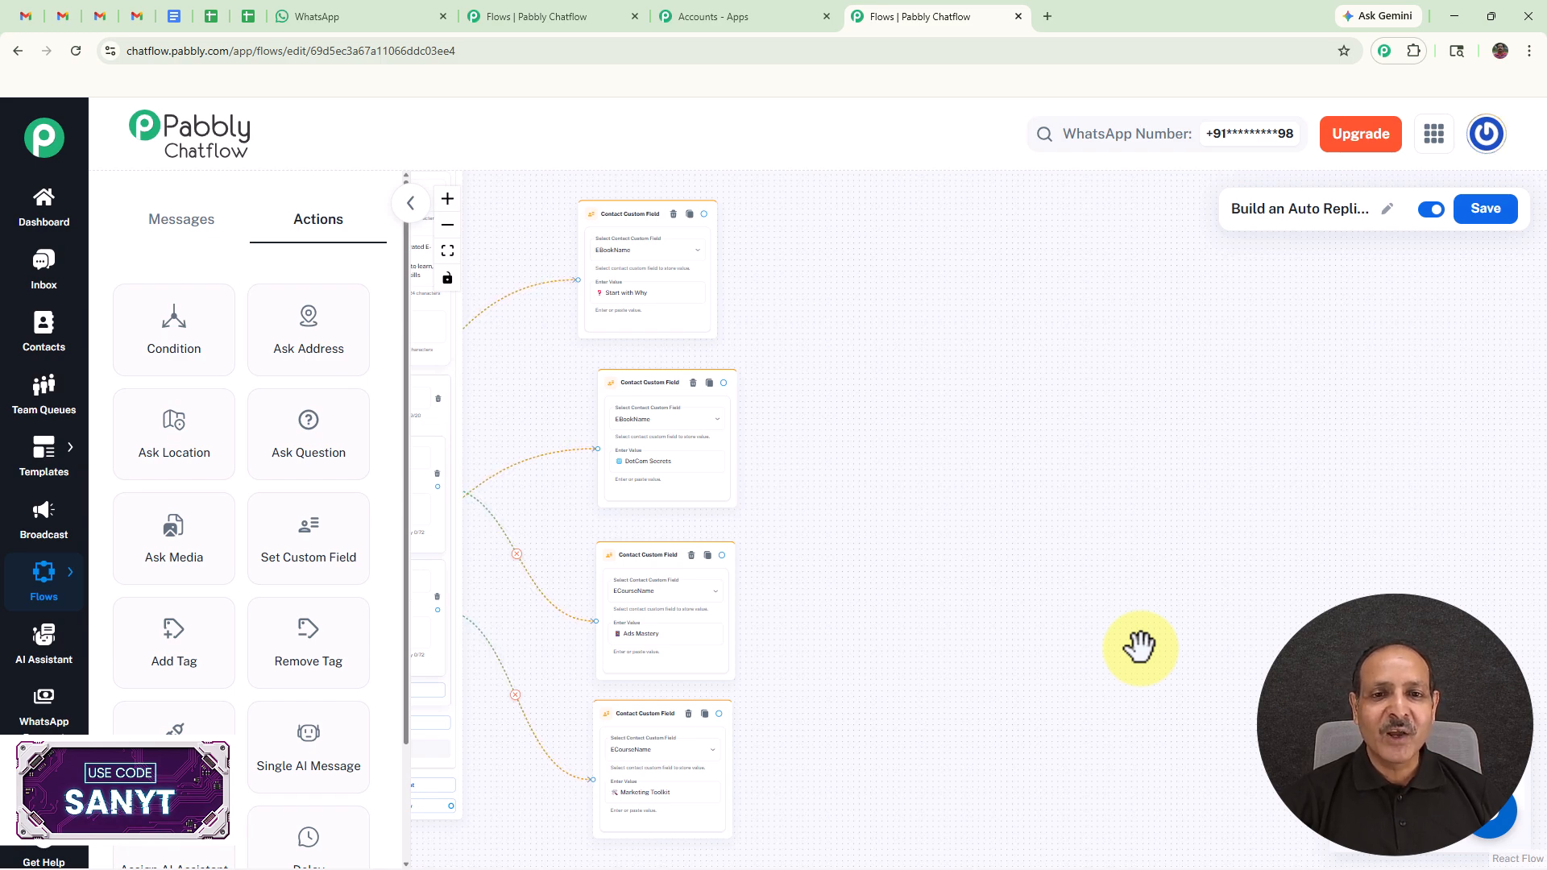
- Attach a Text Button node to the "Start with Why" custom field, with the book's description, price ₹550 and a "Buy Now" button
scroll(1075, 543, up, 2)
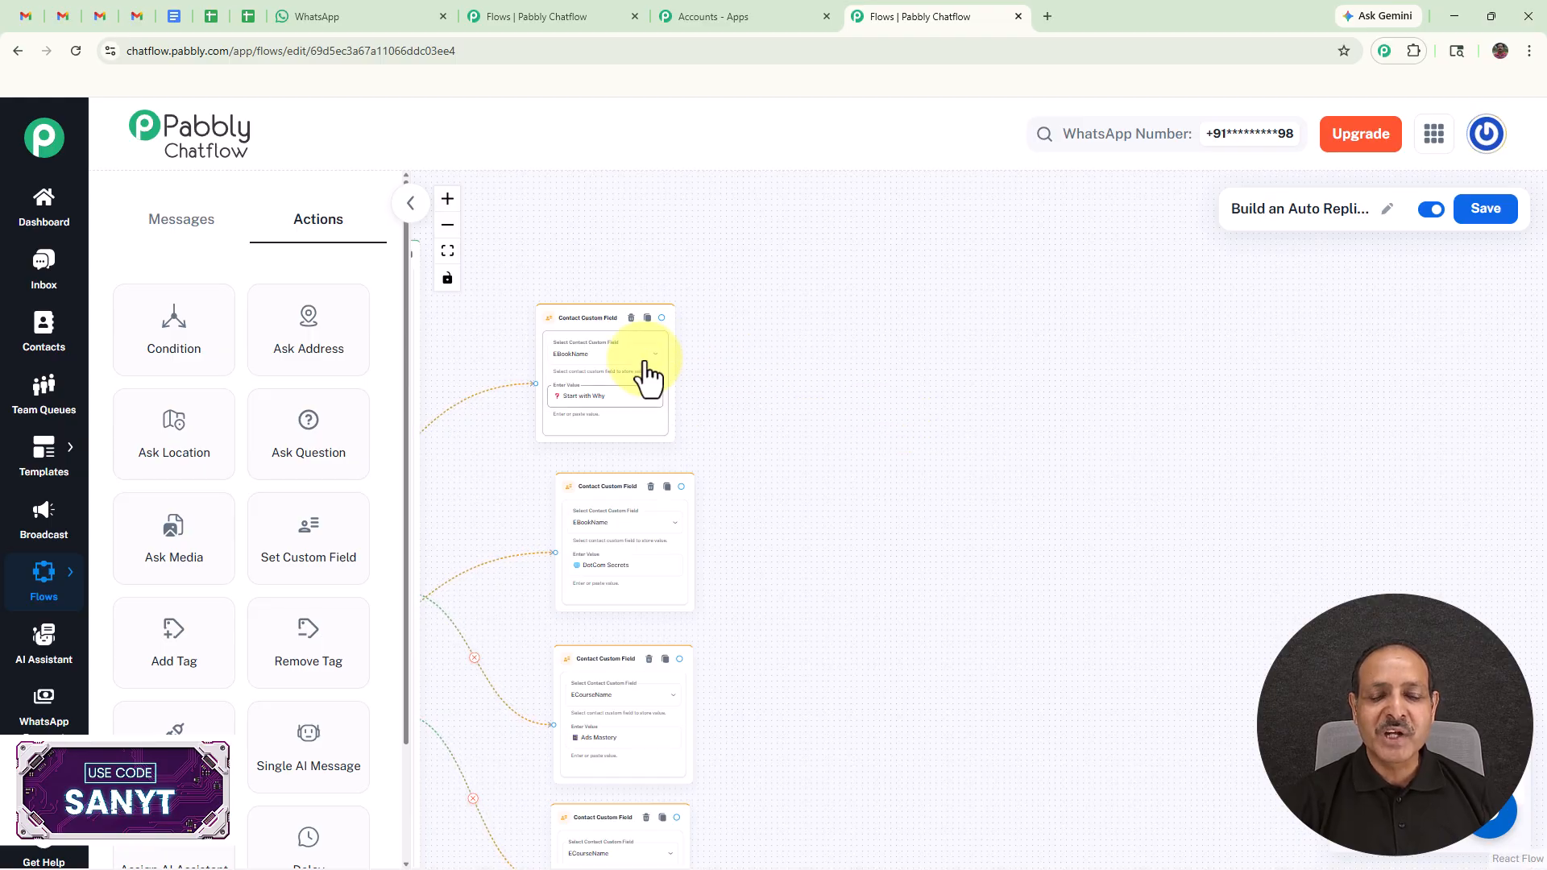
drag(662, 318, 896, 260)
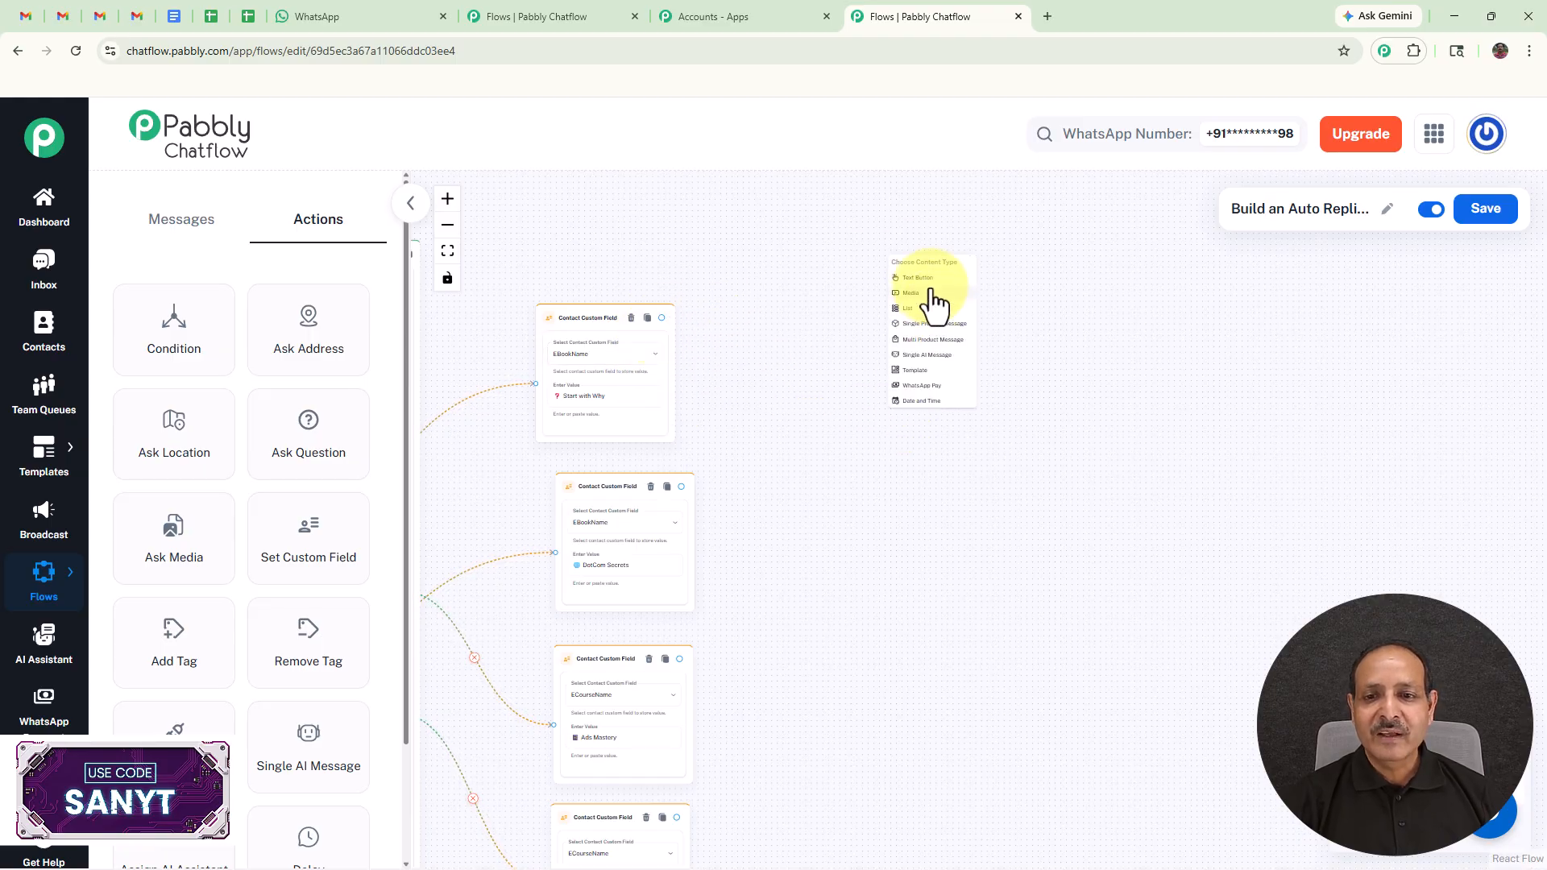
click(920, 277)
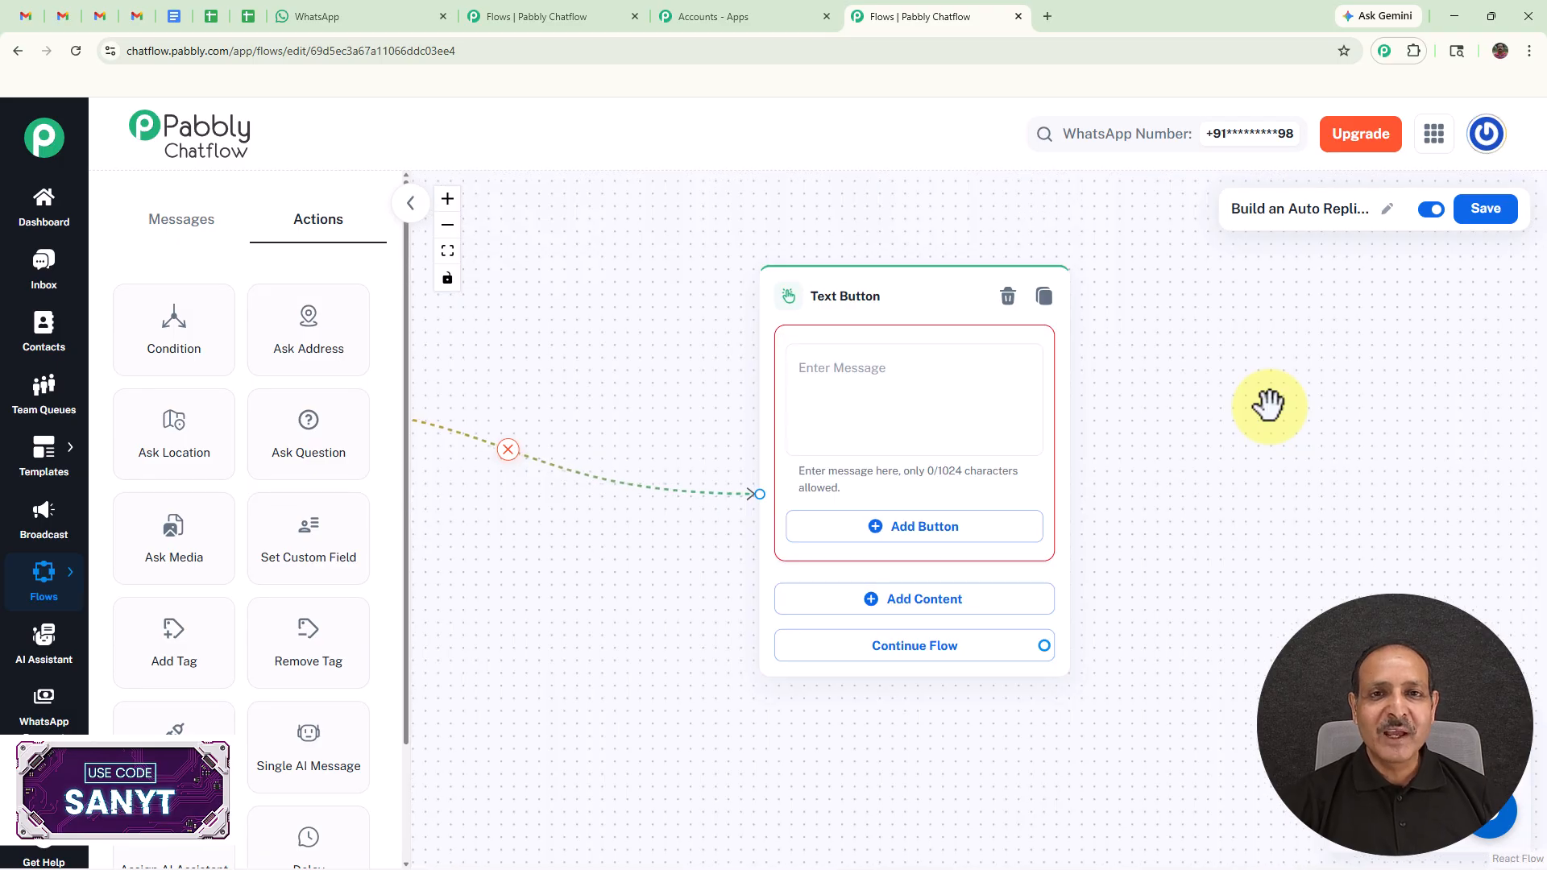
click(940, 380)
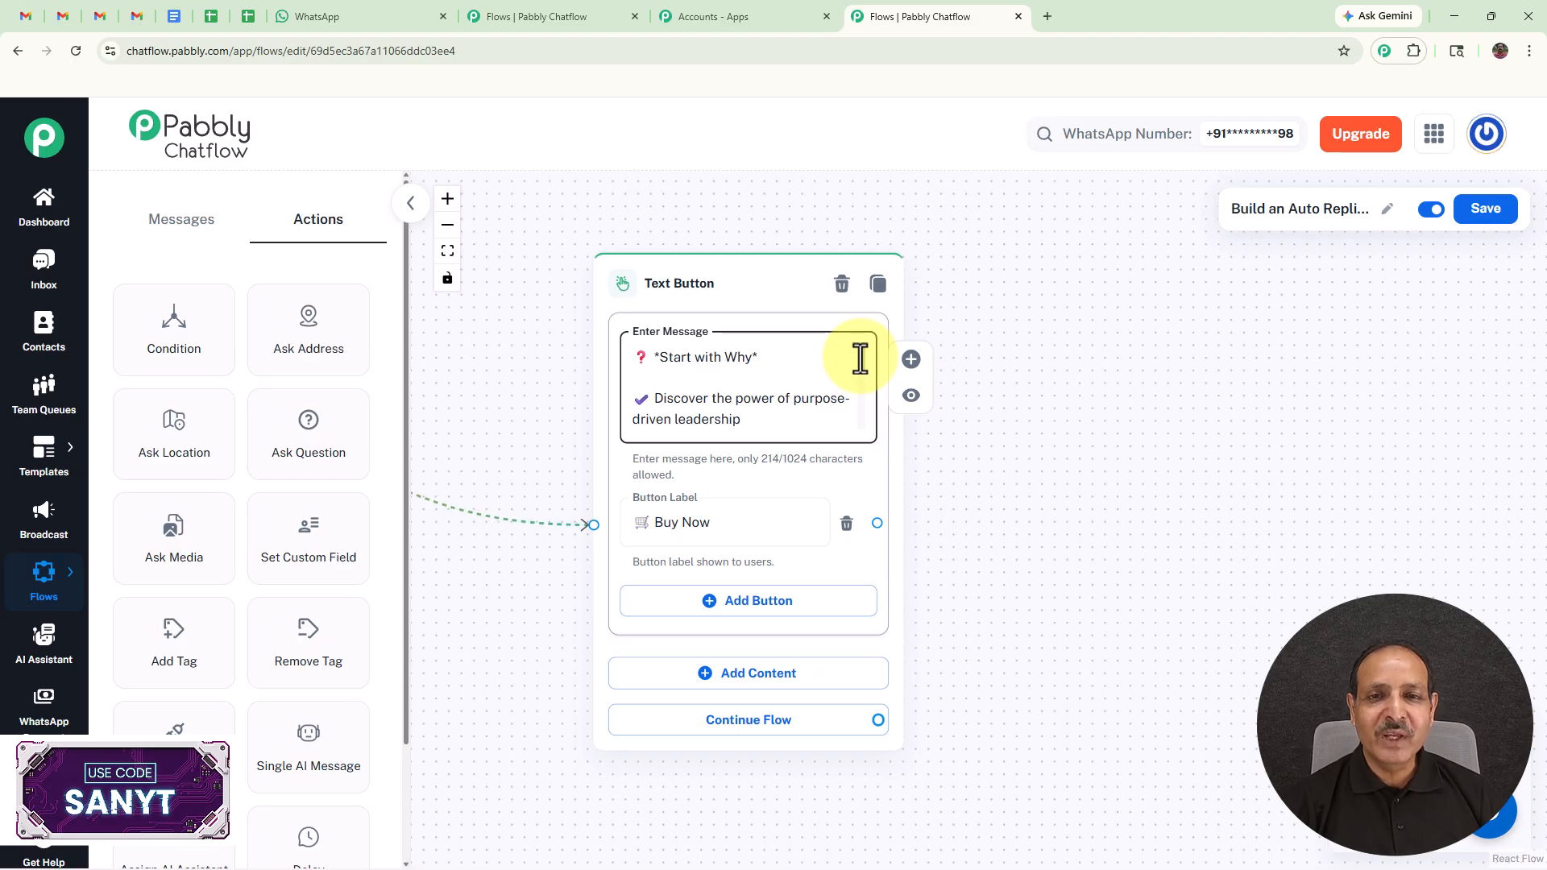
drag(860, 358, 868, 420)
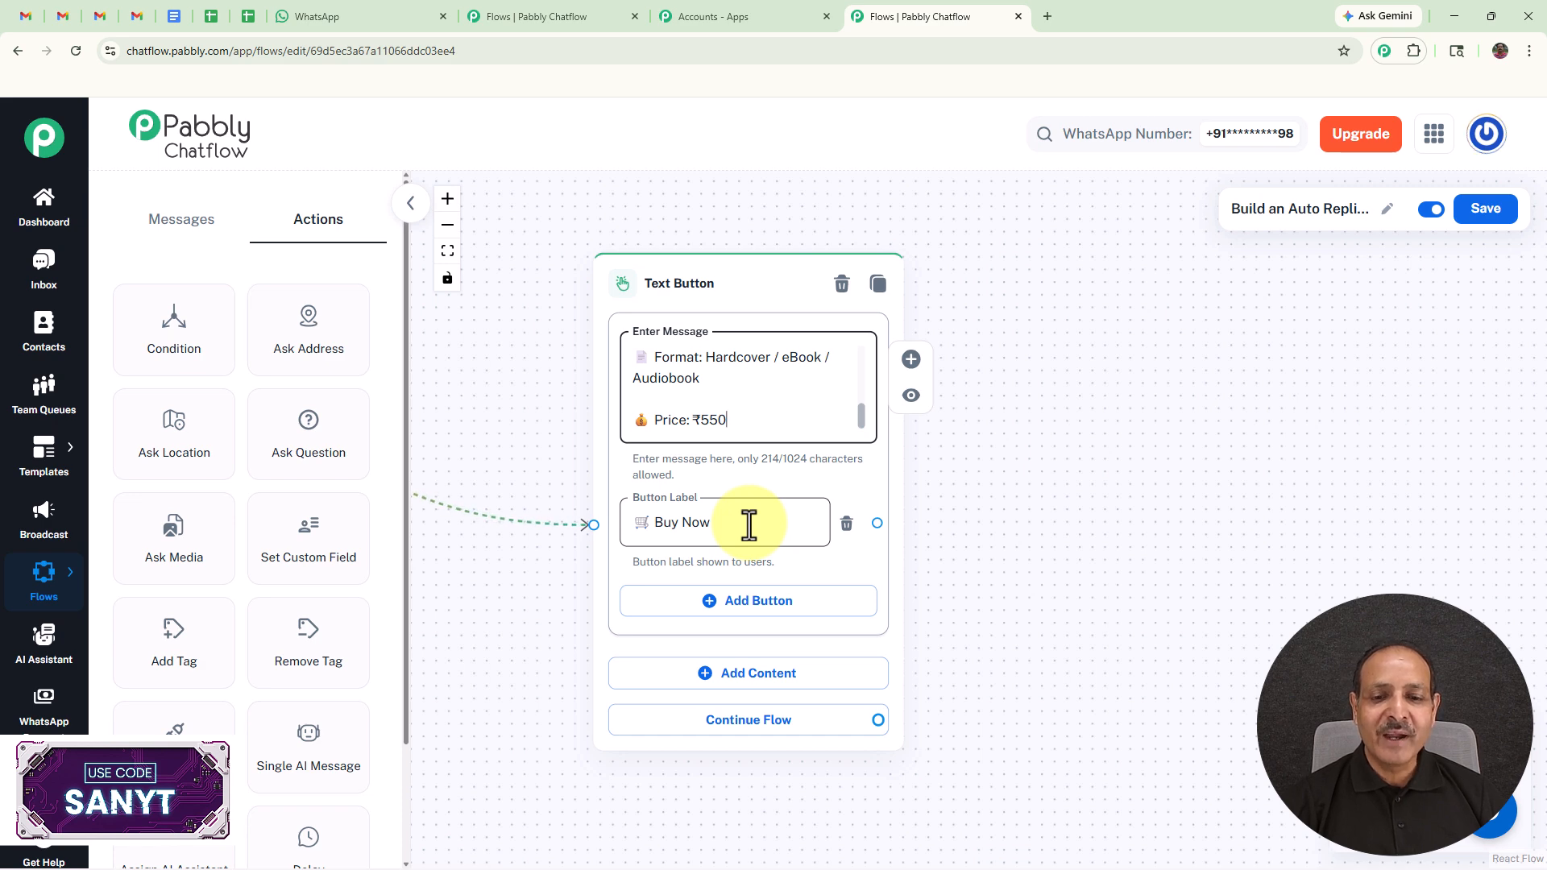
drag(1053, 605, 1054, 572)
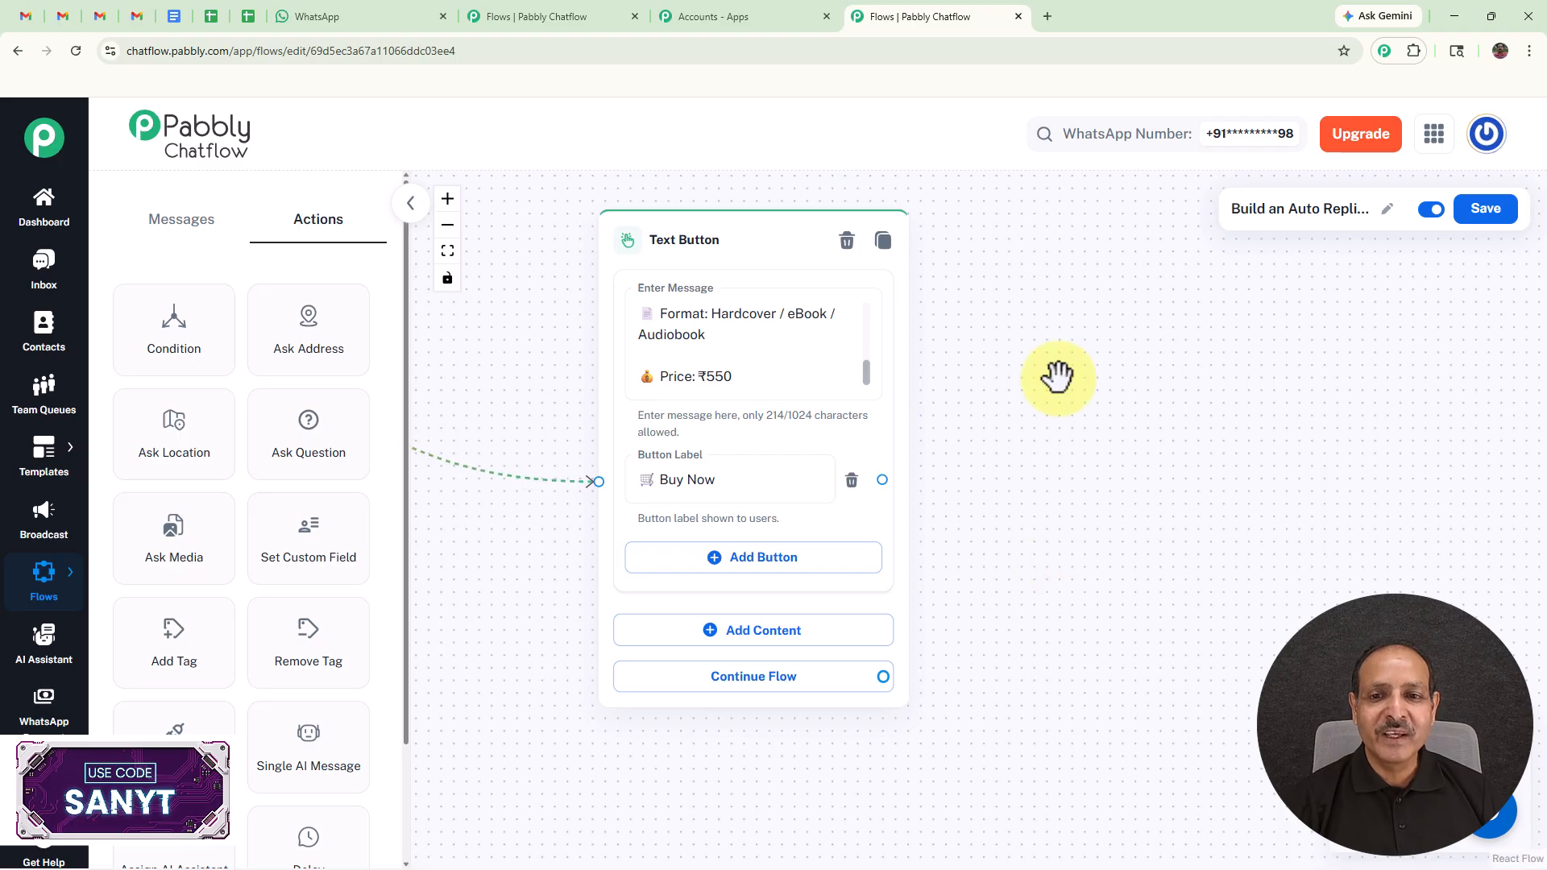
- Attach description Text Button nodes to the other custom fields: "Buy Now" for DotCom Secrets, "Enroll Now" for Ads Mastery and Marketing Toolkit
scroll(1017, 570, down, 5)
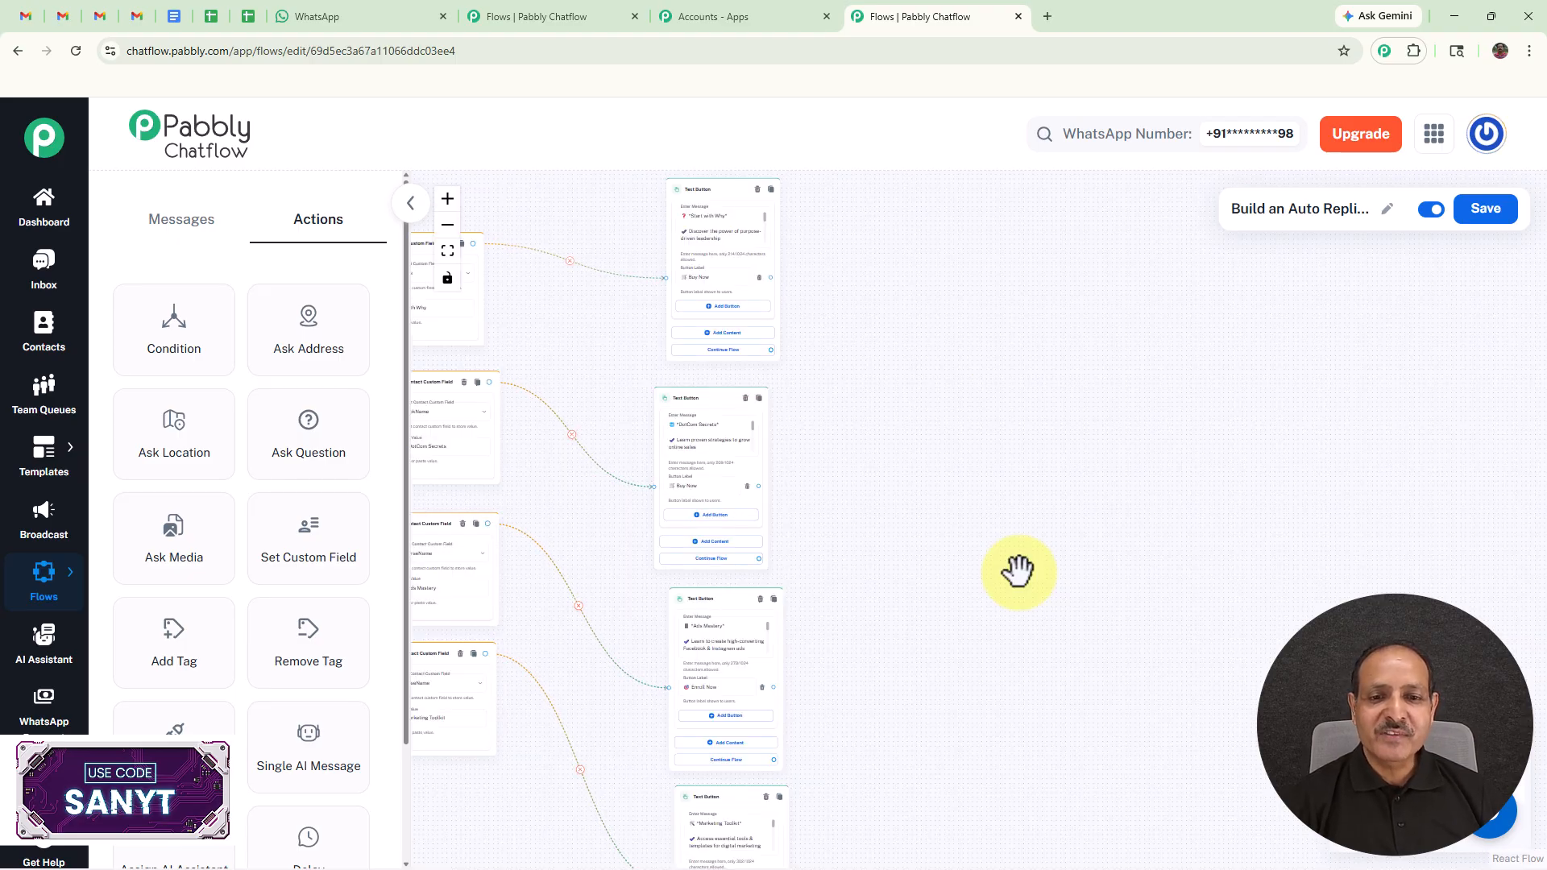
scroll(901, 600, up, 3)
drag(935, 568, 1167, 786)
drag(1056, 639, 1019, 742)
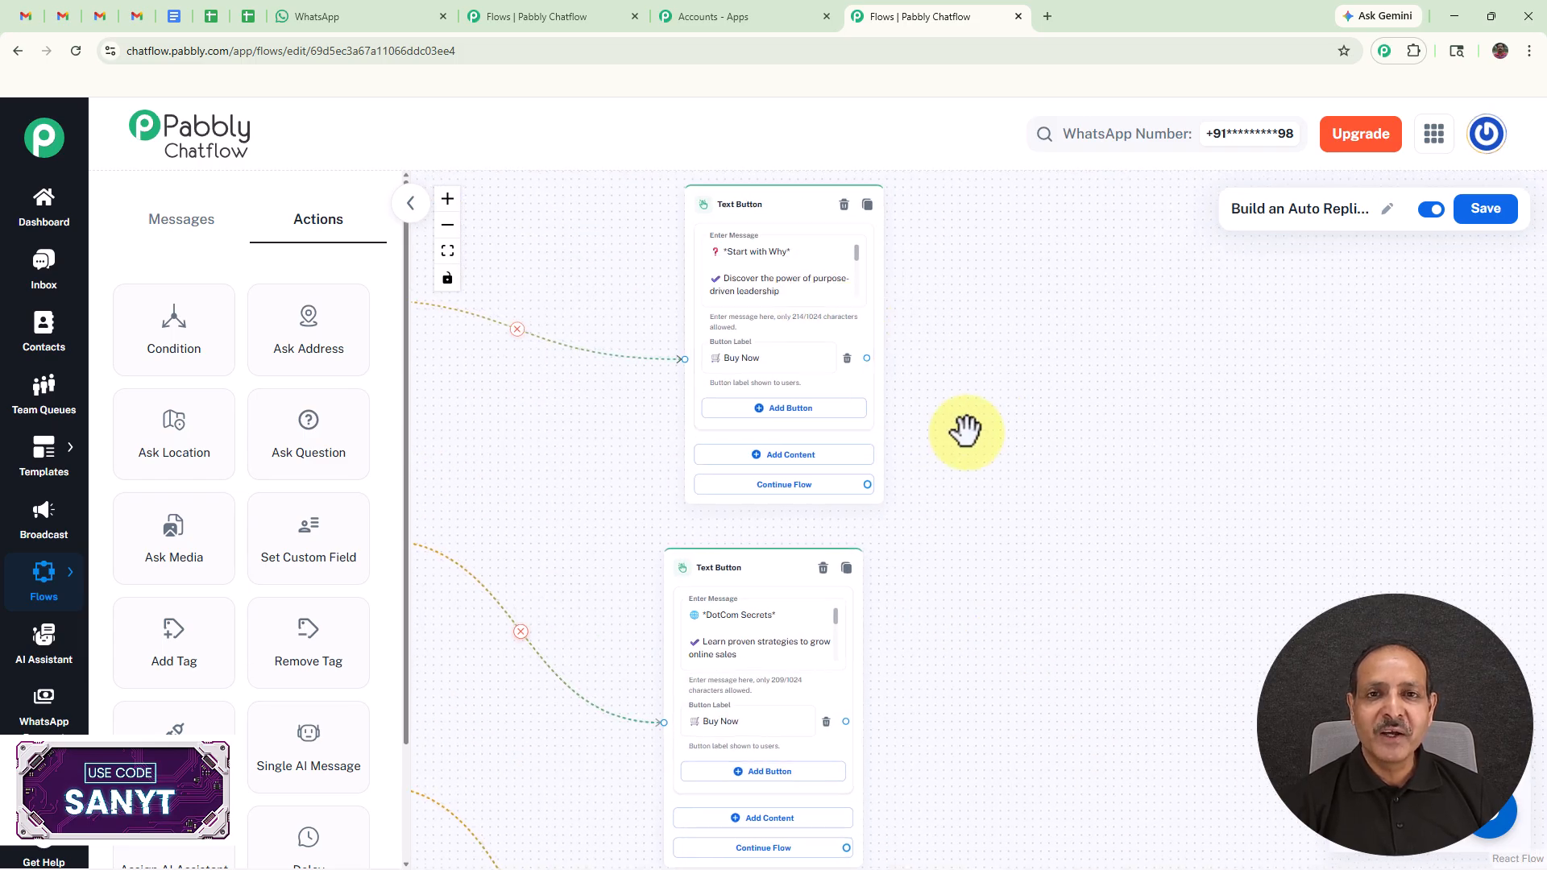
drag(1026, 553, 1040, 493)
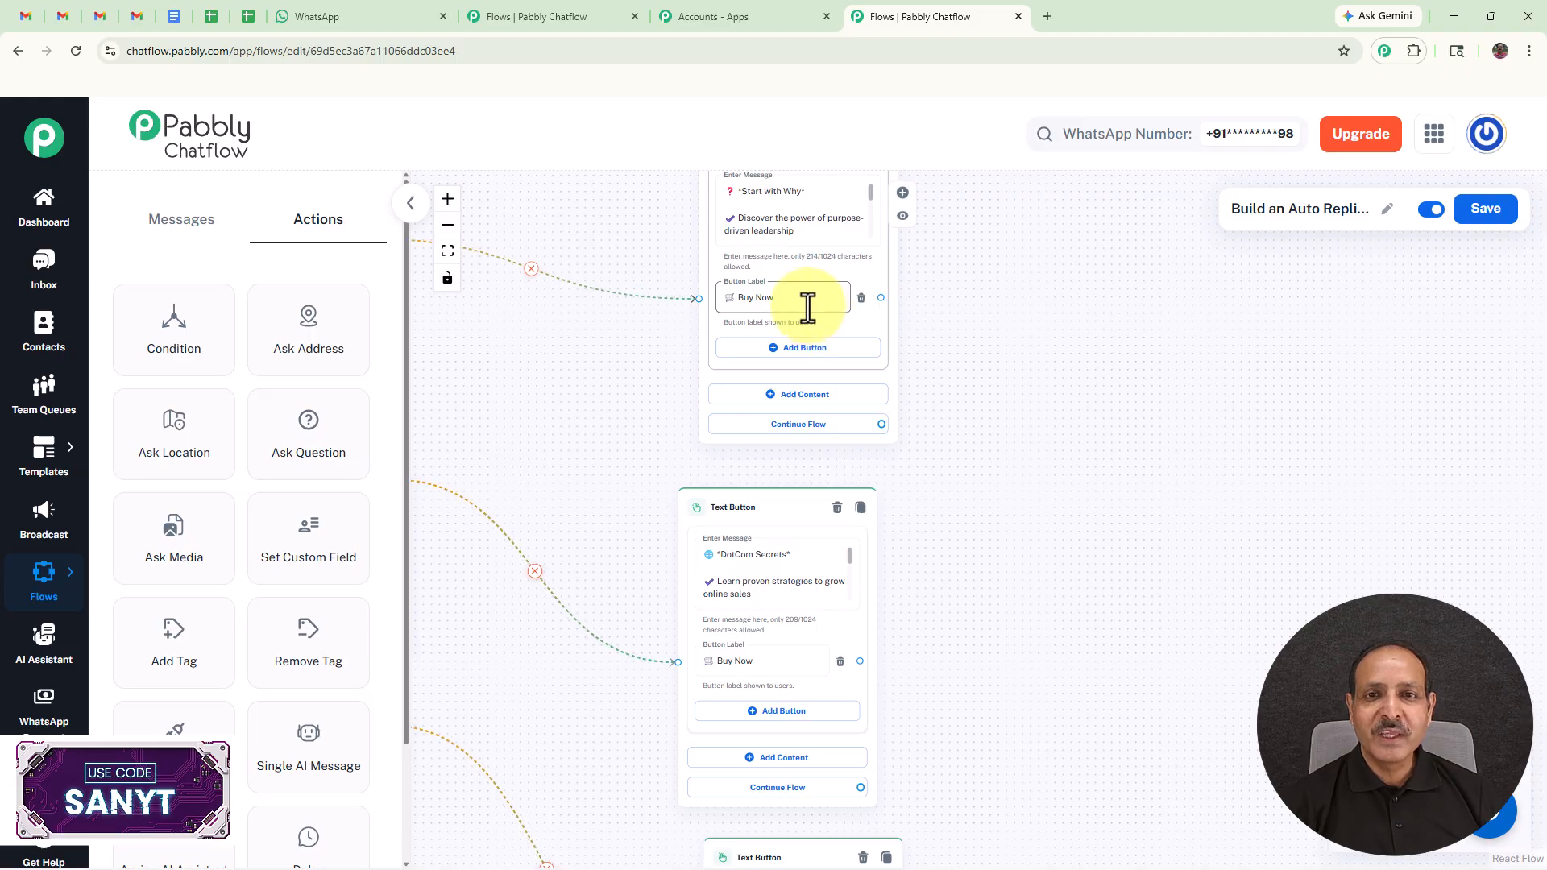
scroll(1087, 500, down, 6)
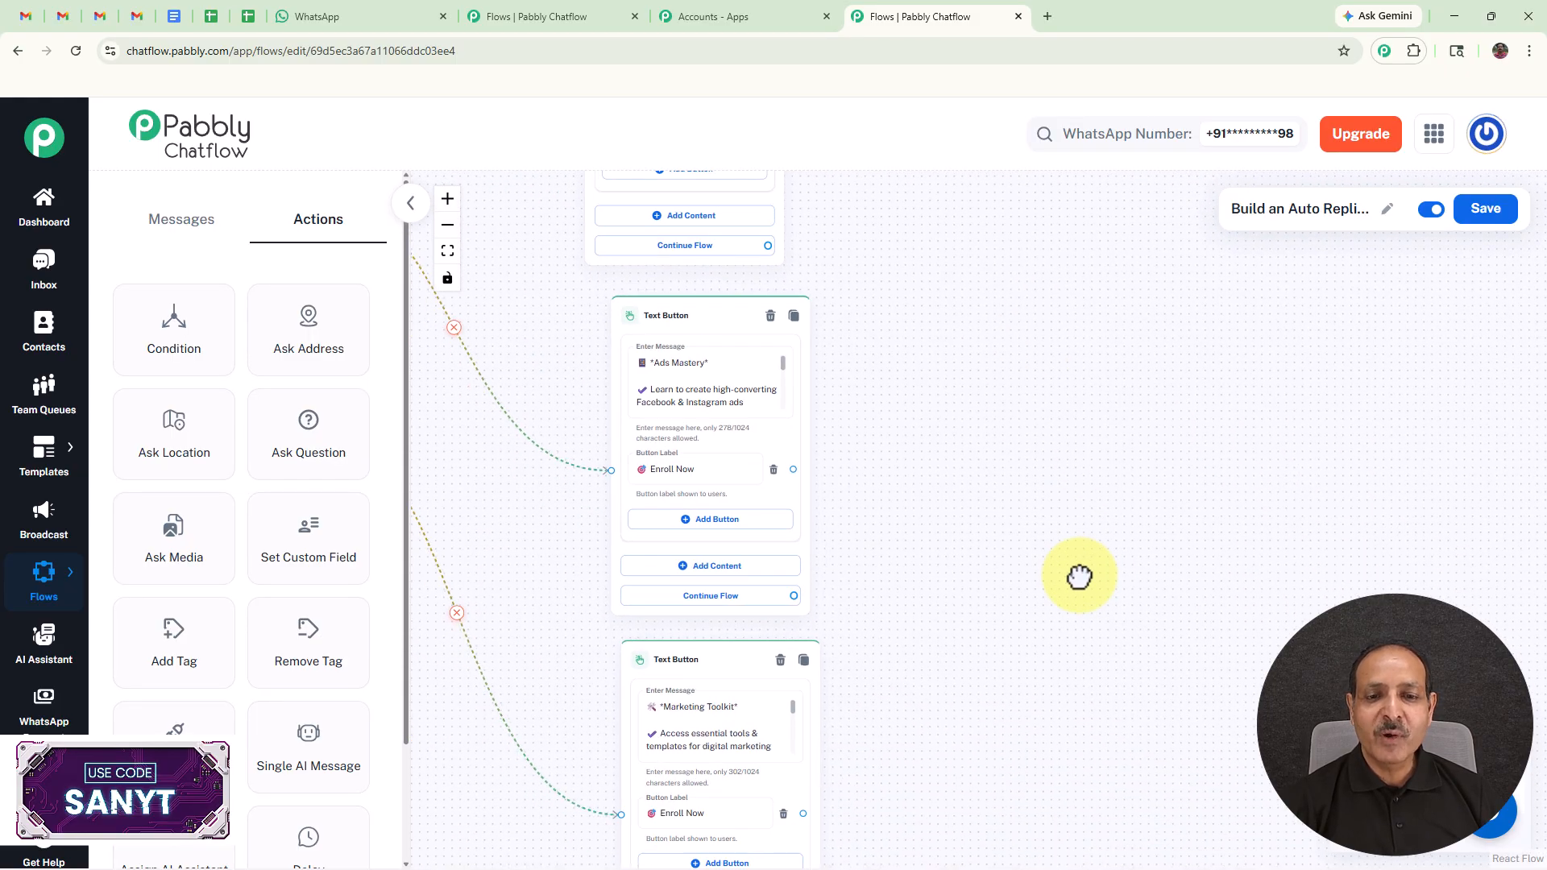
scroll(992, 661, up, 5)
scroll(992, 660, down, 4)
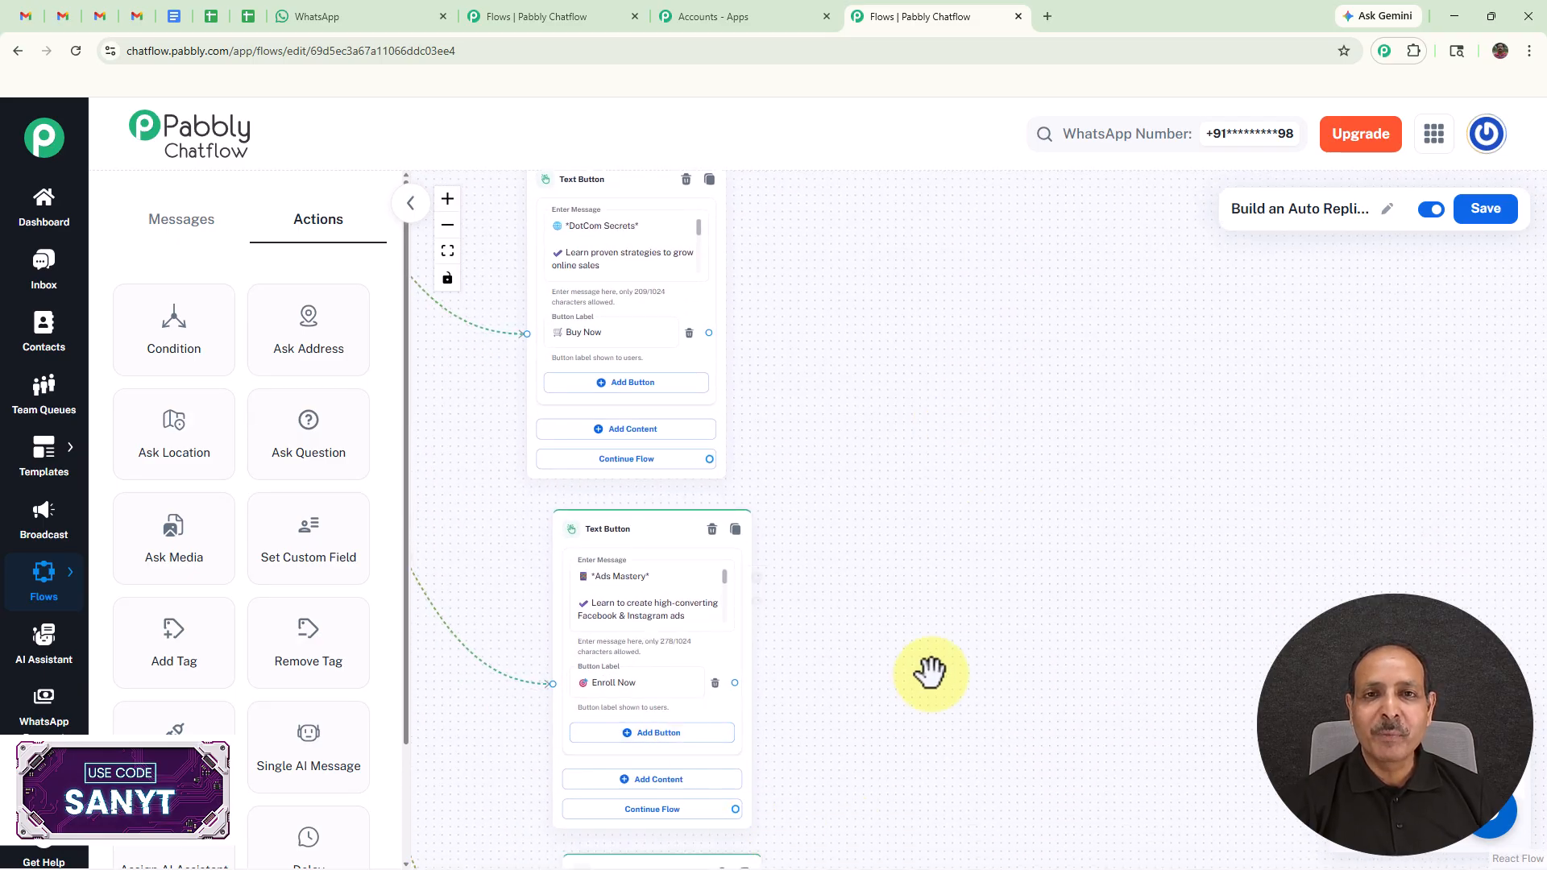
drag(915, 563, 896, 729)
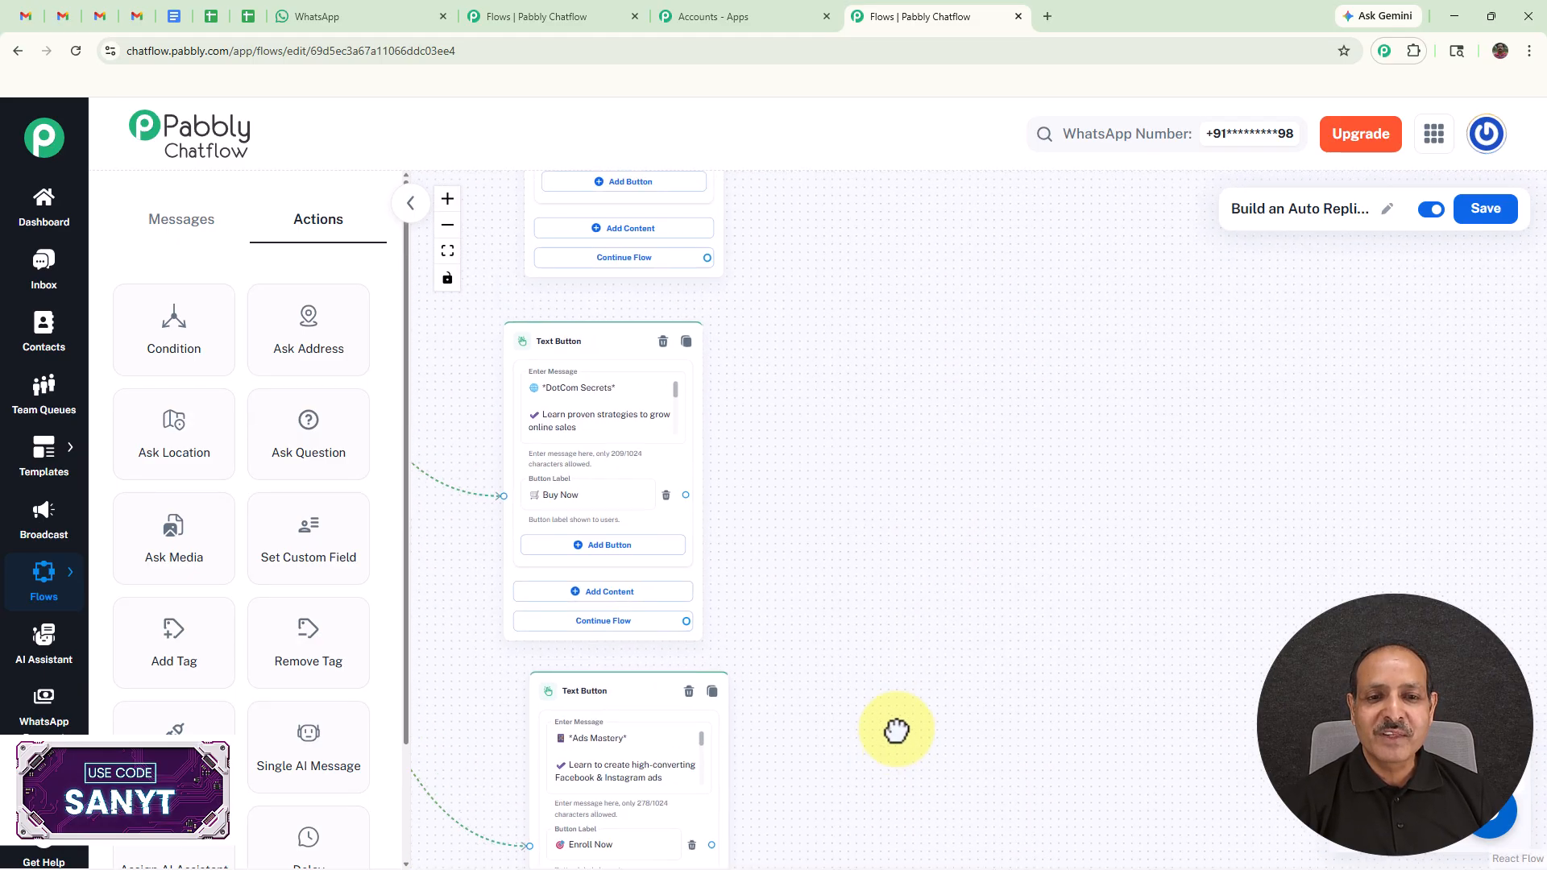
- Connect both "Buy Now" buttons to a new Text Button node with the "Great choice!" message and the purchase link
drag(878, 584, 905, 771)
drag(721, 348, 954, 346)
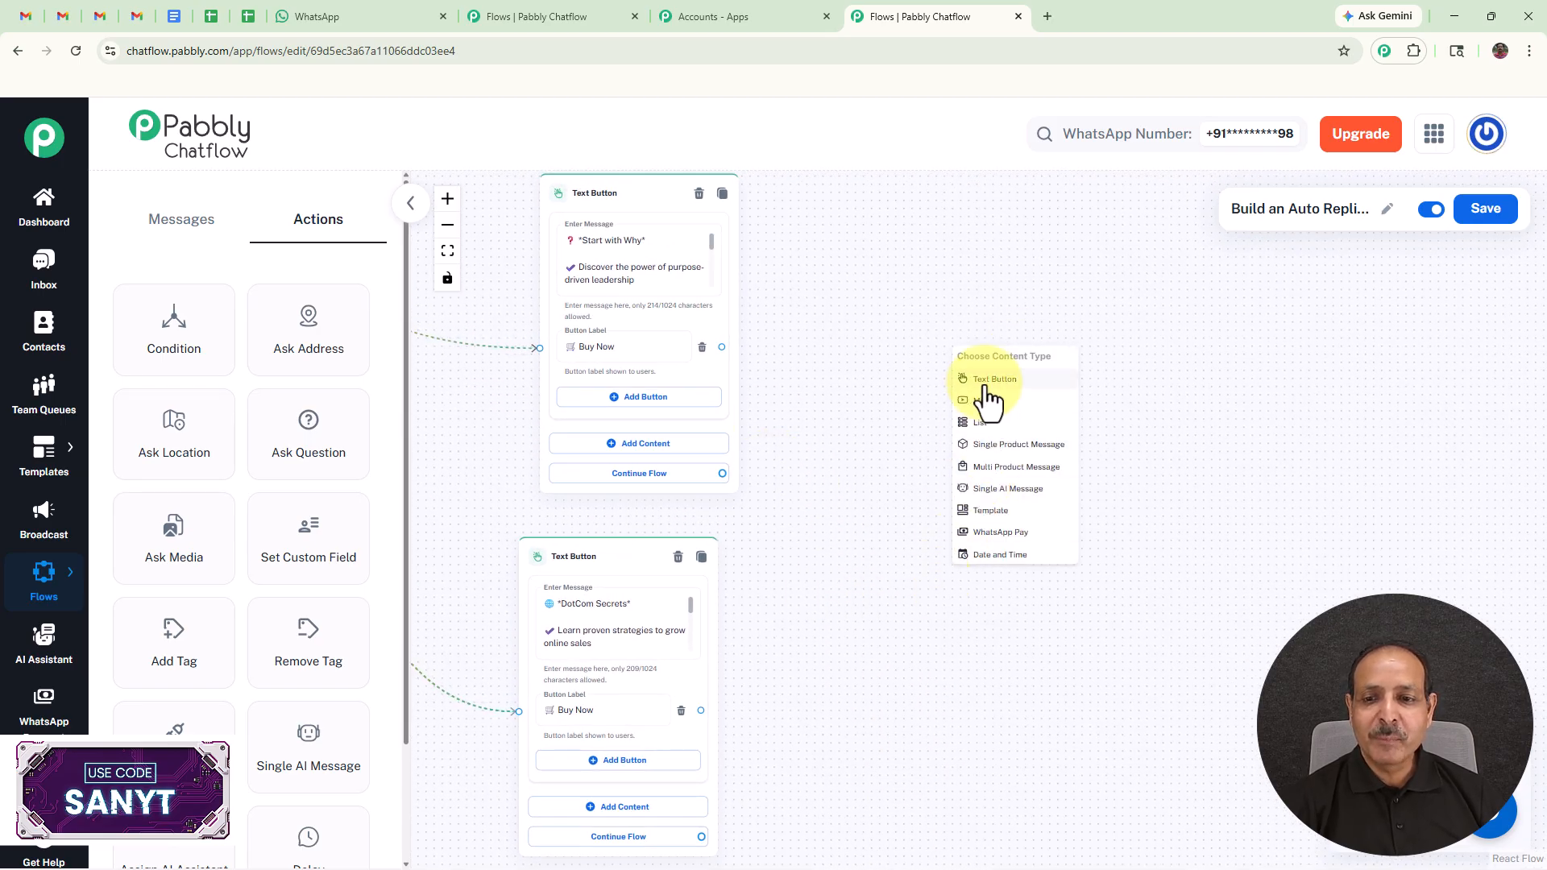
click(982, 379)
scroll(982, 379, up, 2)
drag(783, 643, 793, 468)
drag(651, 615, 953, 349)
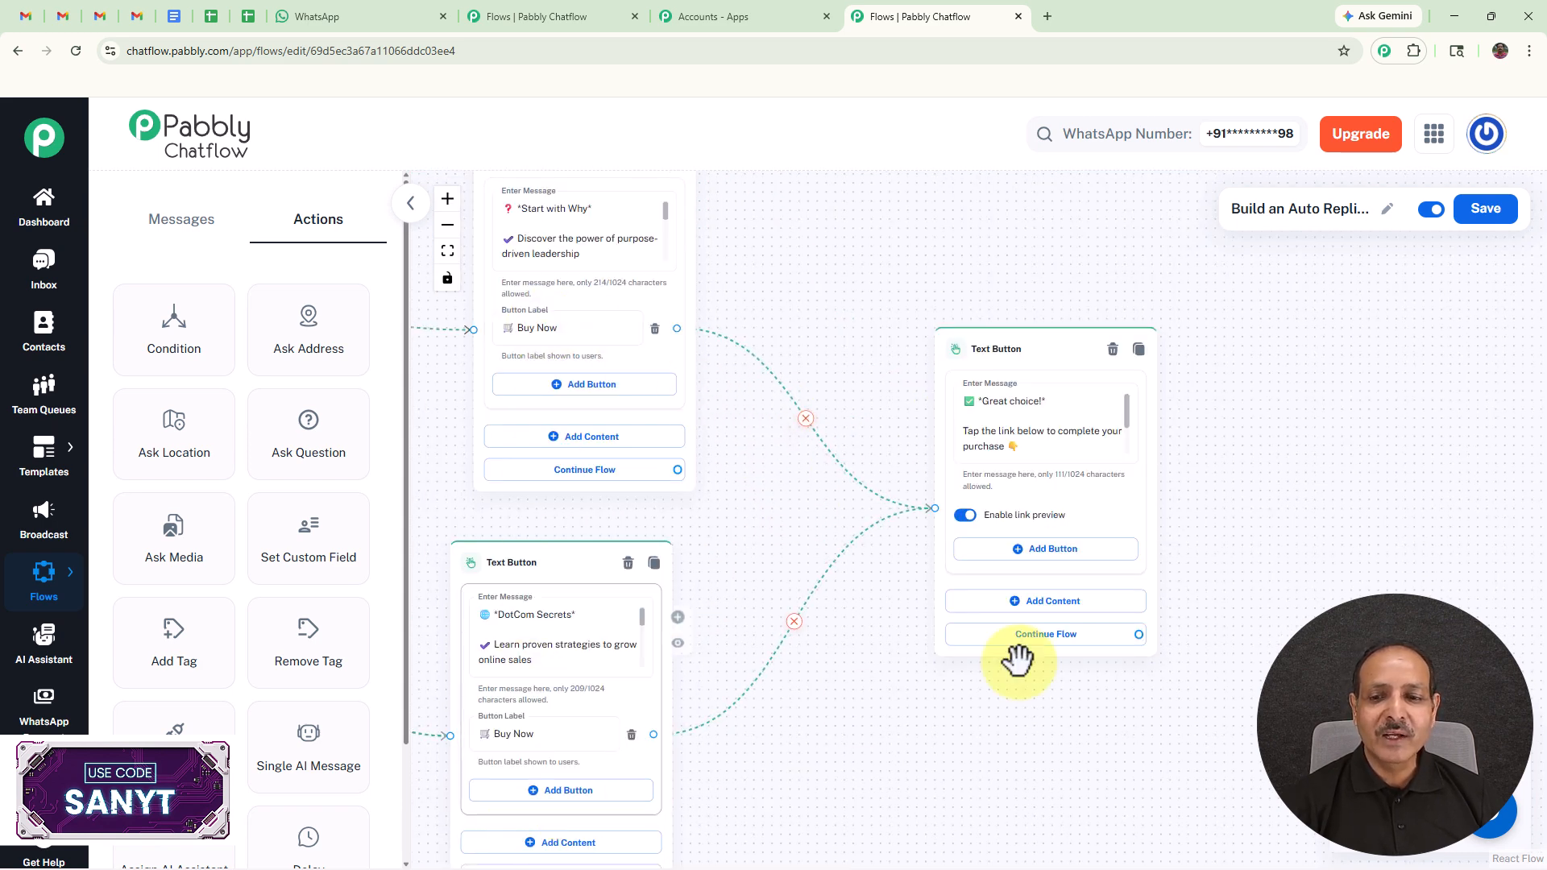
drag(1322, 532, 1125, 523)
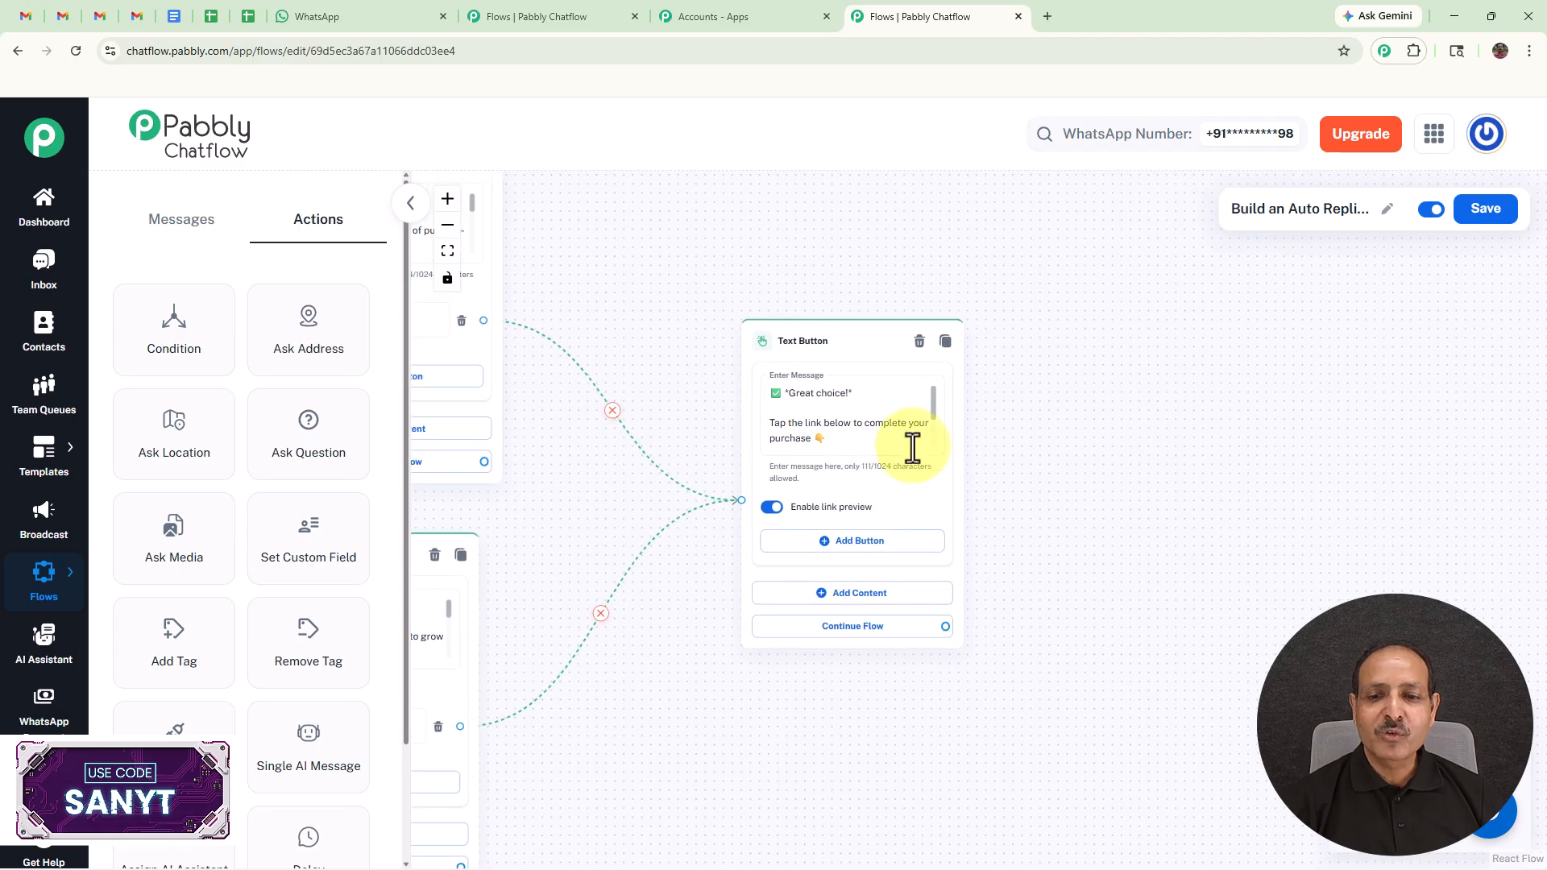
click(939, 406)
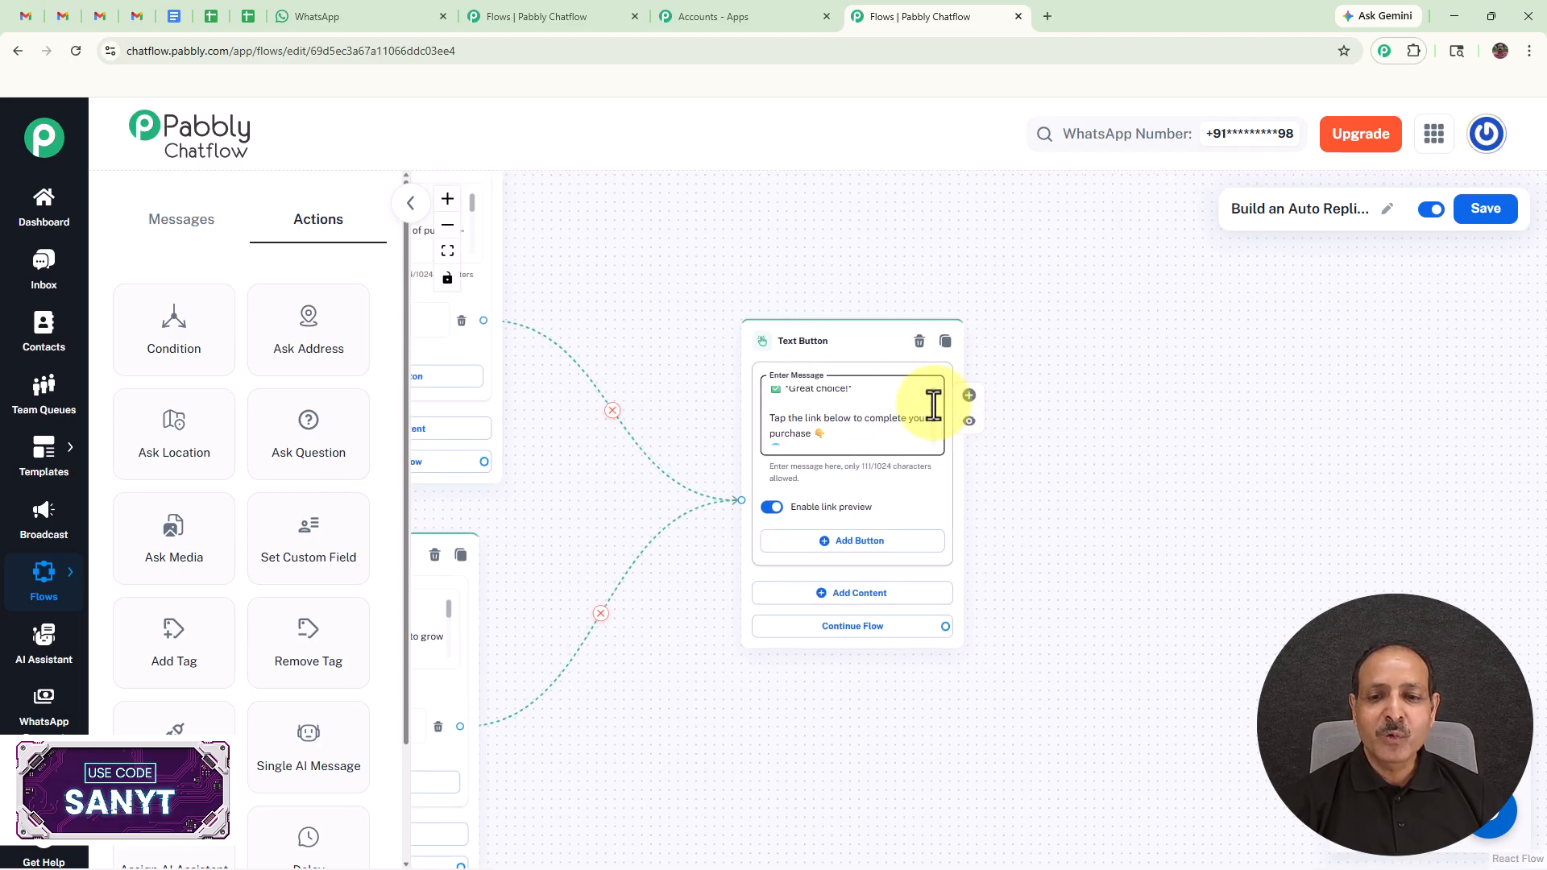
scroll(933, 415, down, 2)
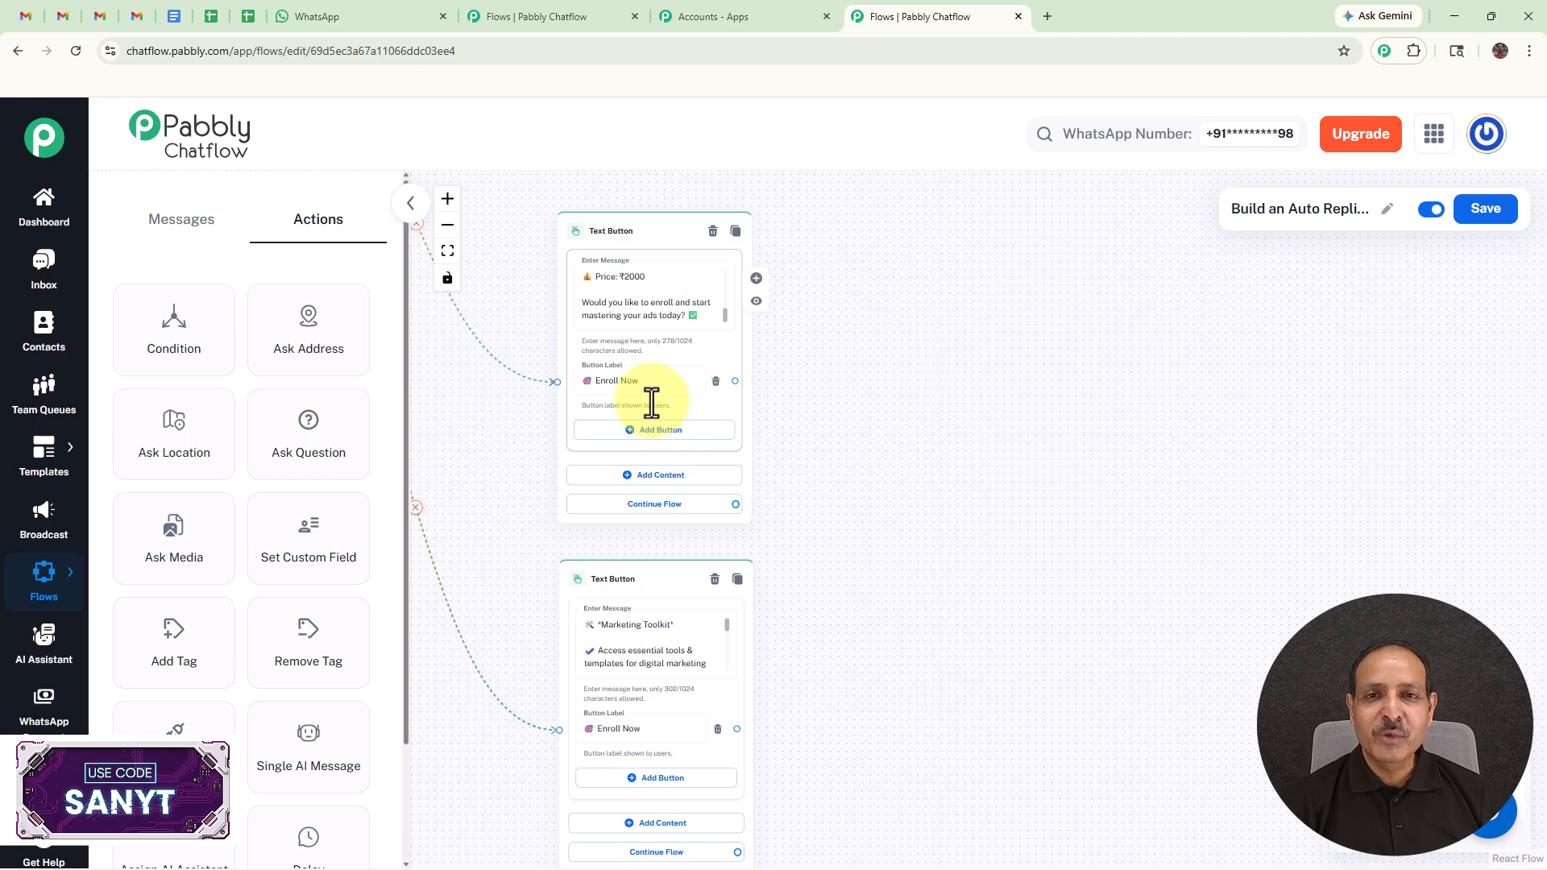
drag(737, 381, 1099, 354)
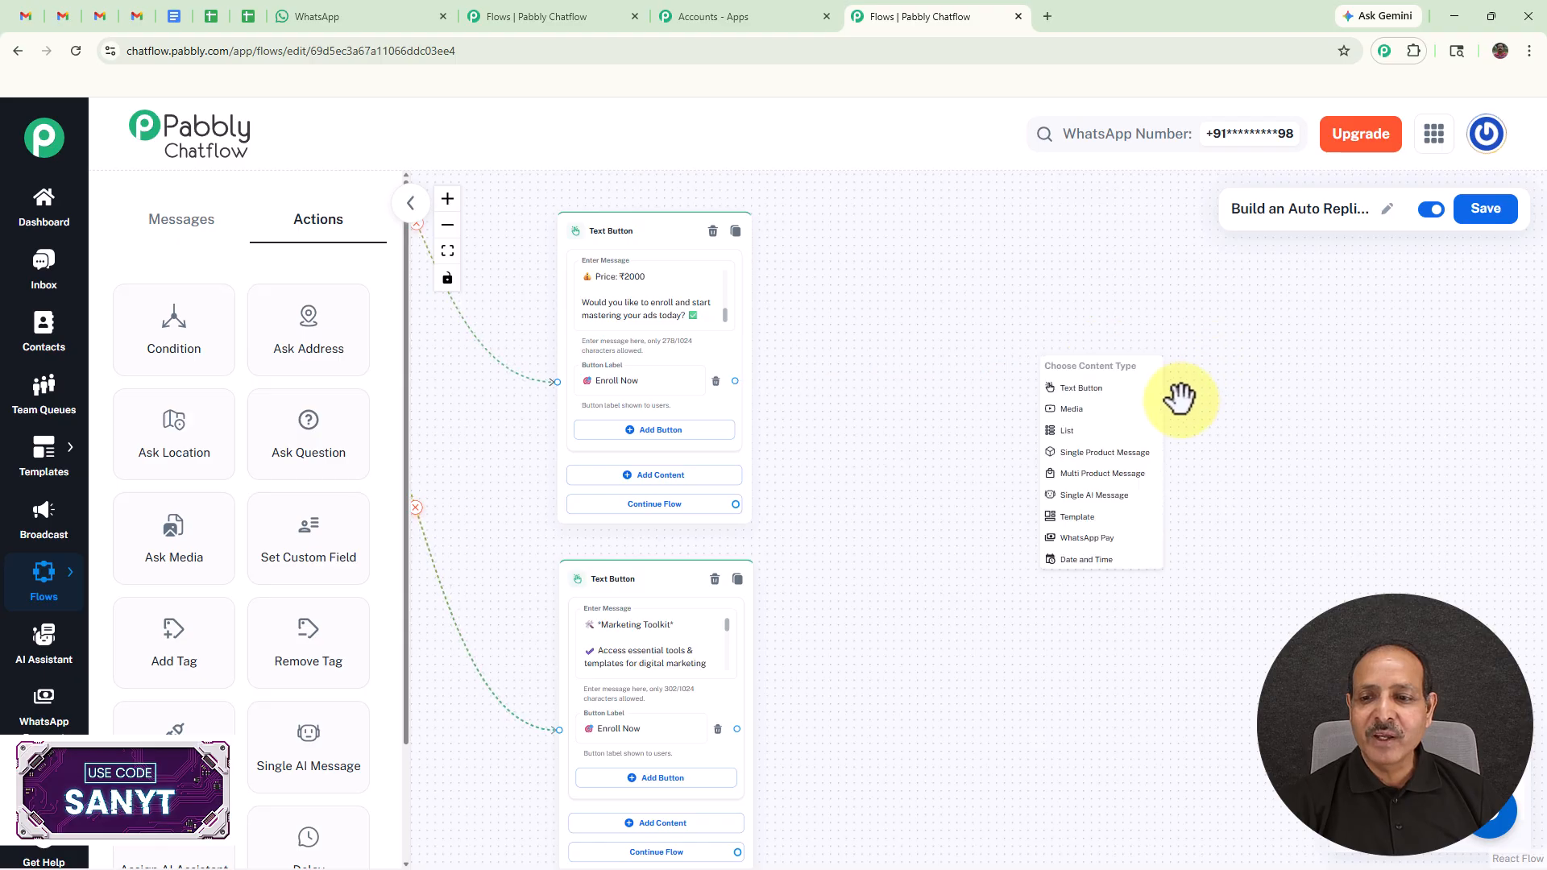
click(1103, 389)
drag(1027, 510, 1037, 500)
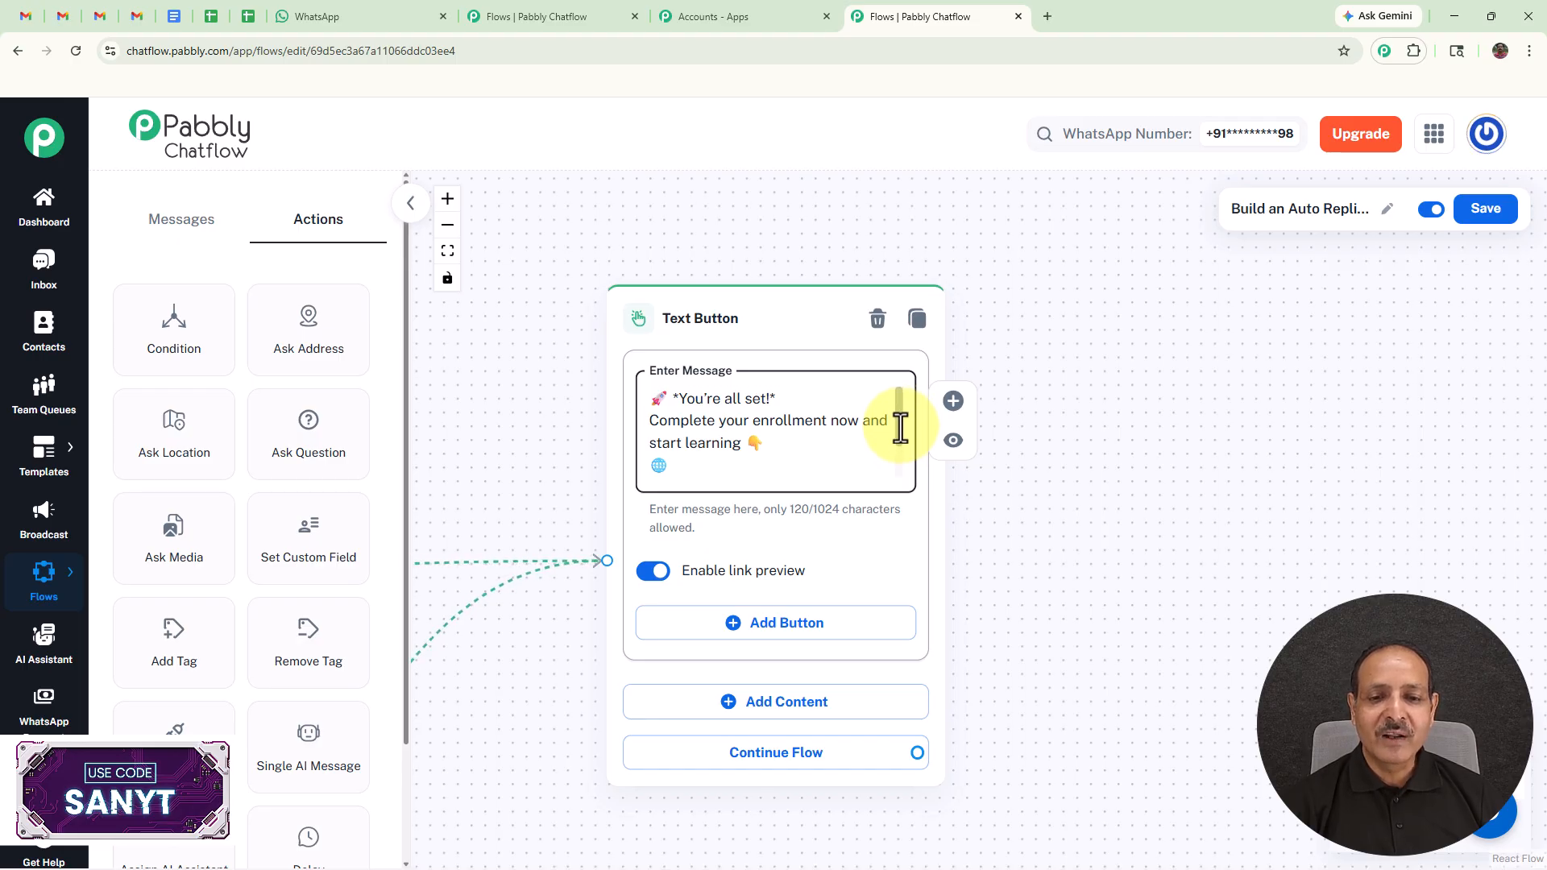
drag(900, 423, 901, 449)
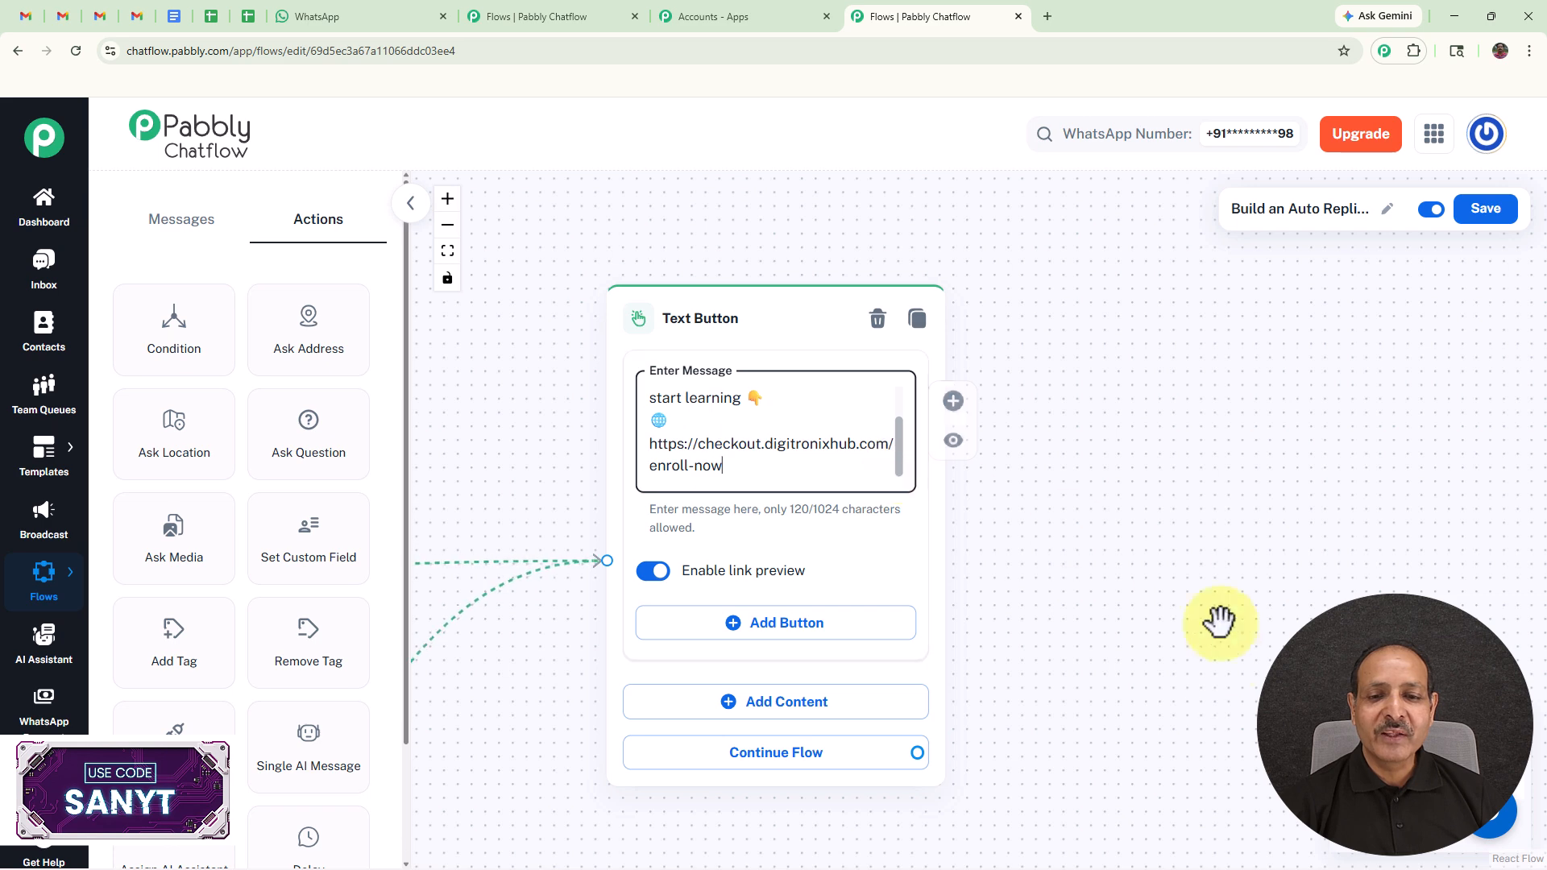
scroll(1225, 564, down, 10)
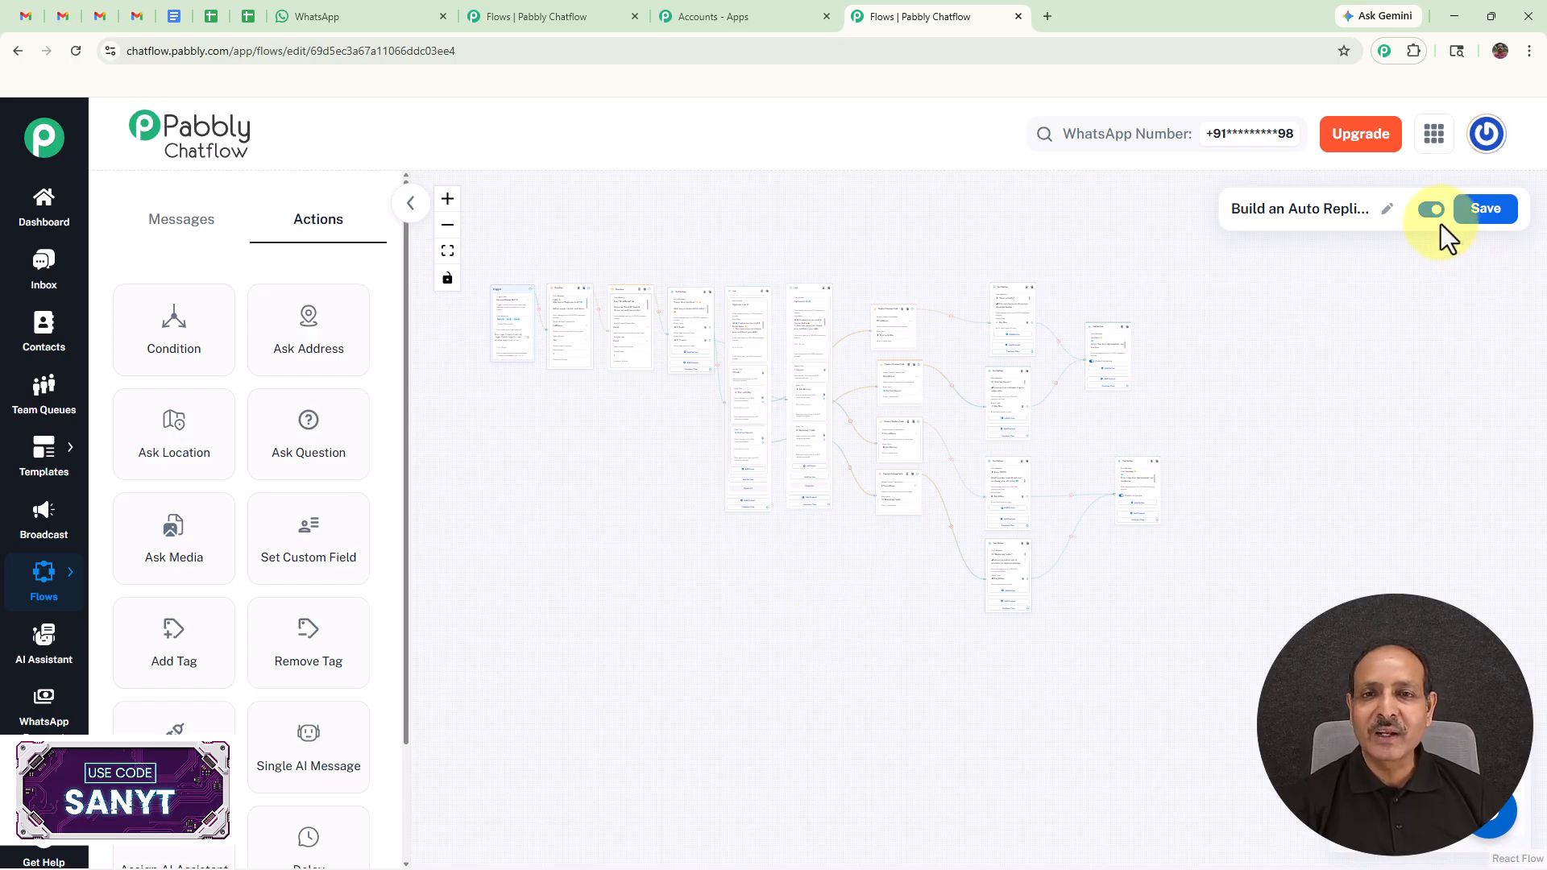
click(1482, 229)
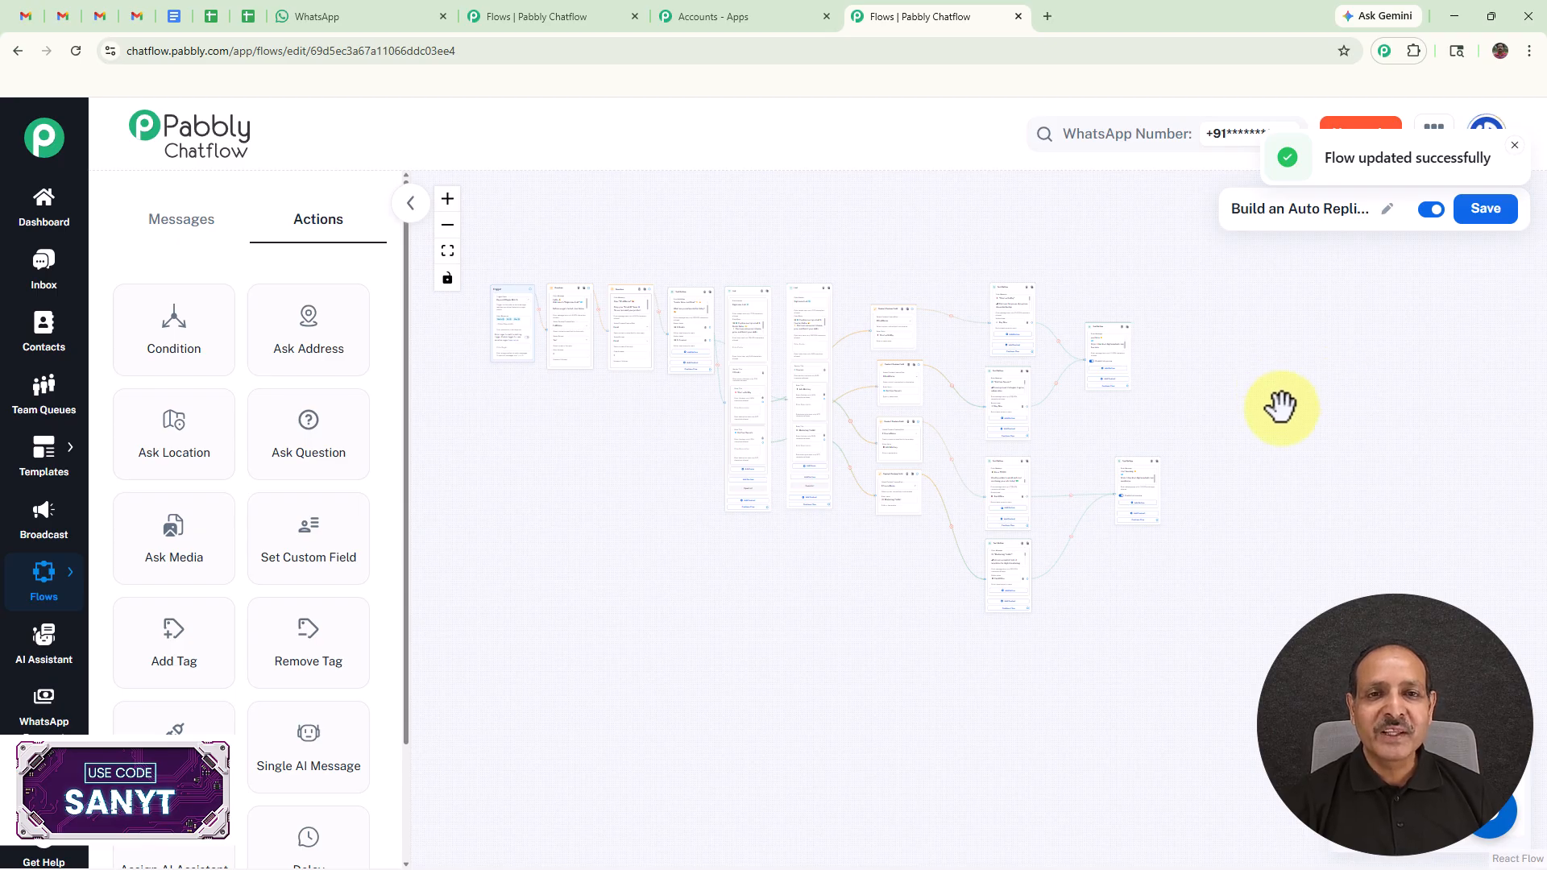
- Switch to WhatsApp Web and clear the Digitronix Hub chat
click(395, 20)
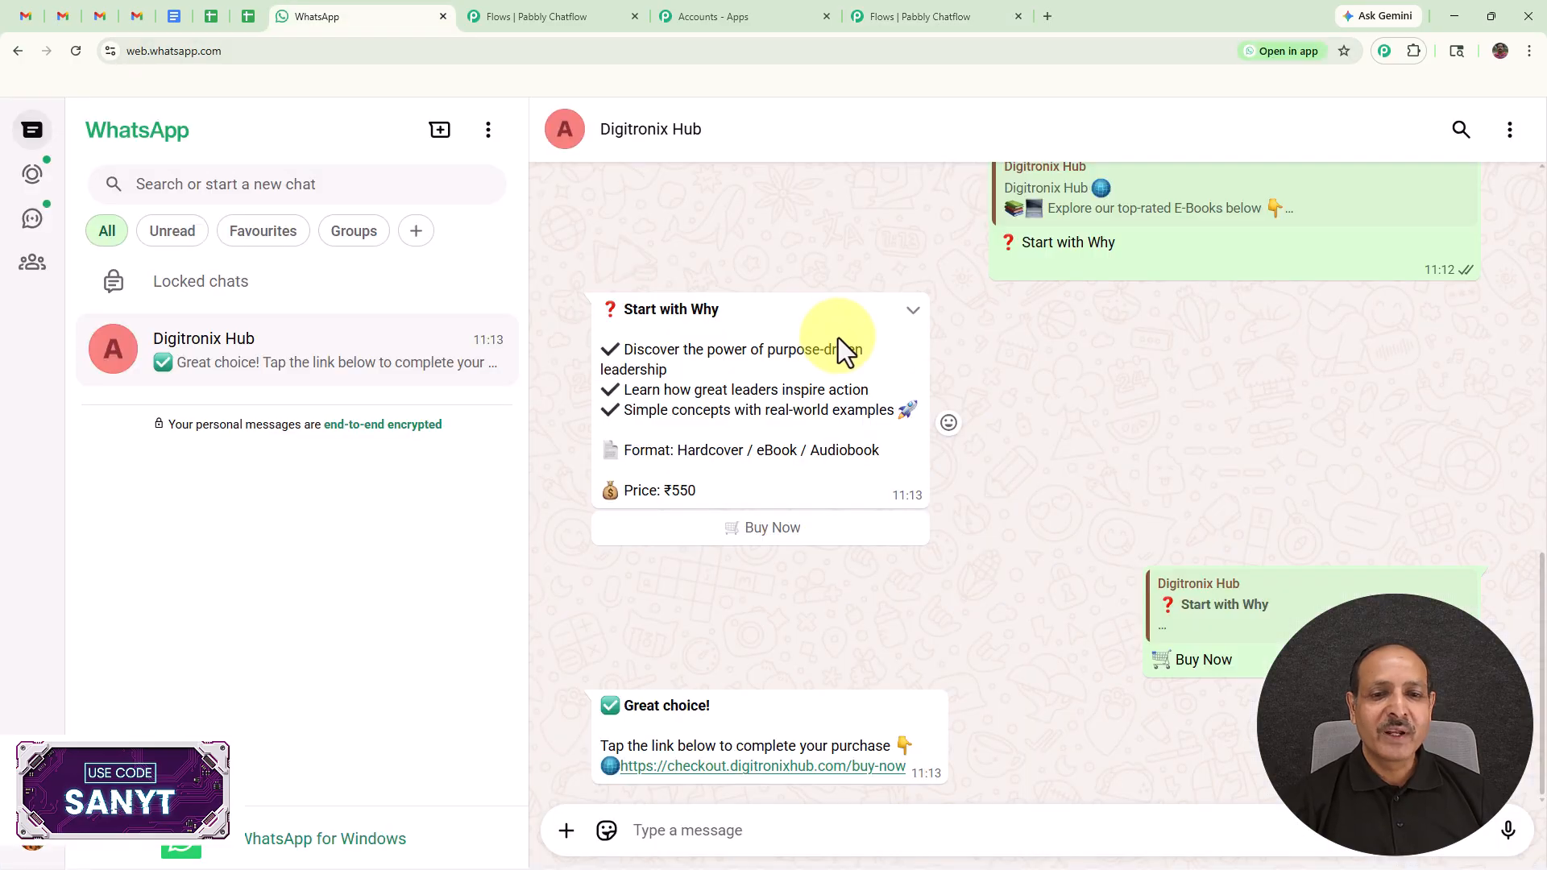
click(1510, 131)
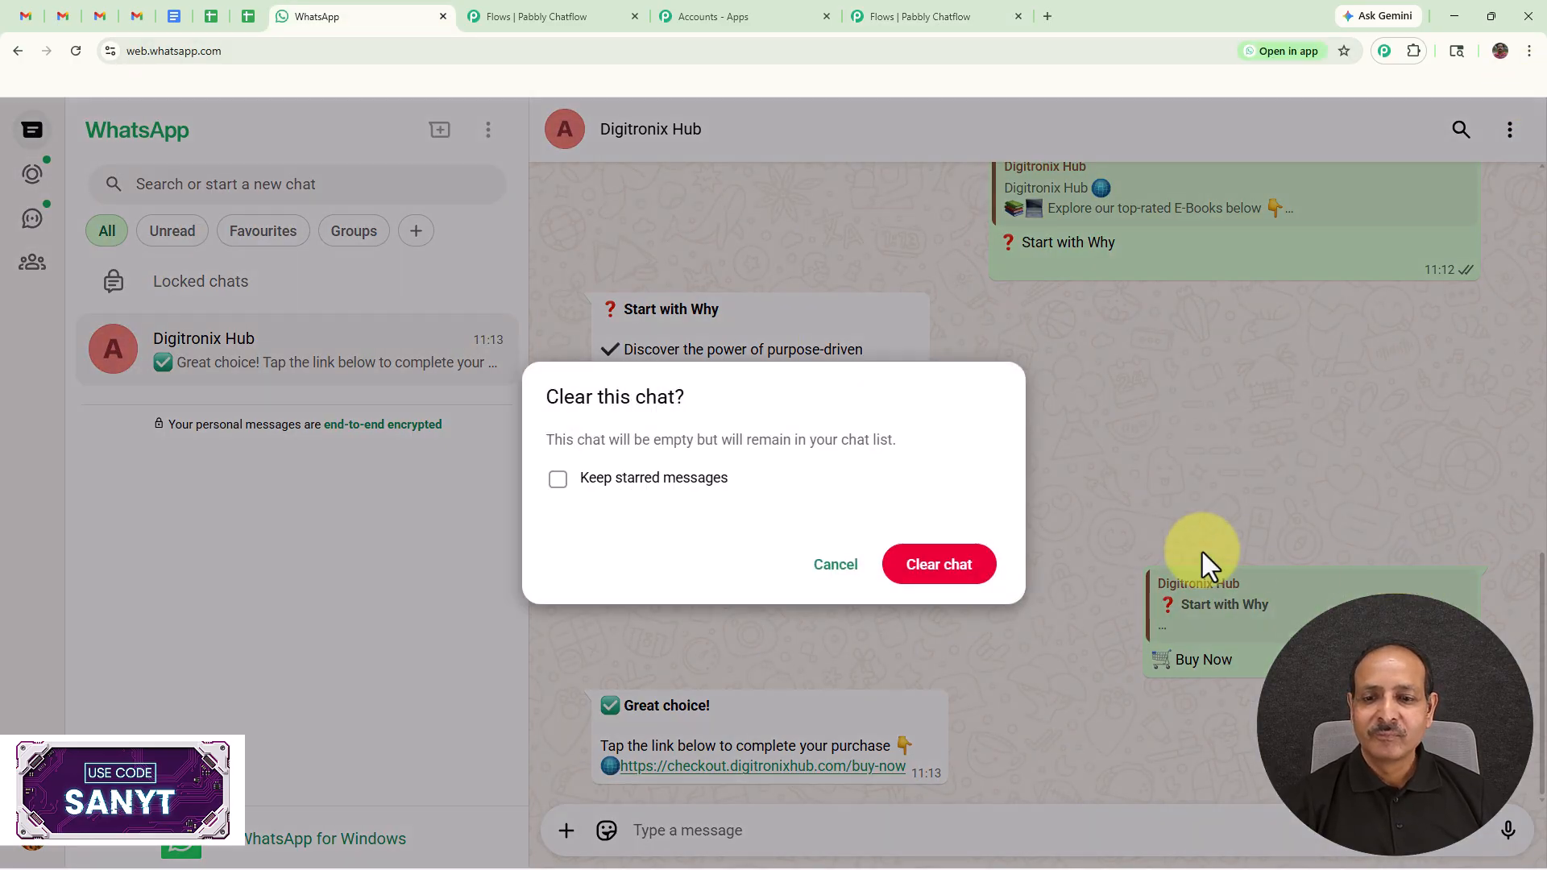
click(973, 571)
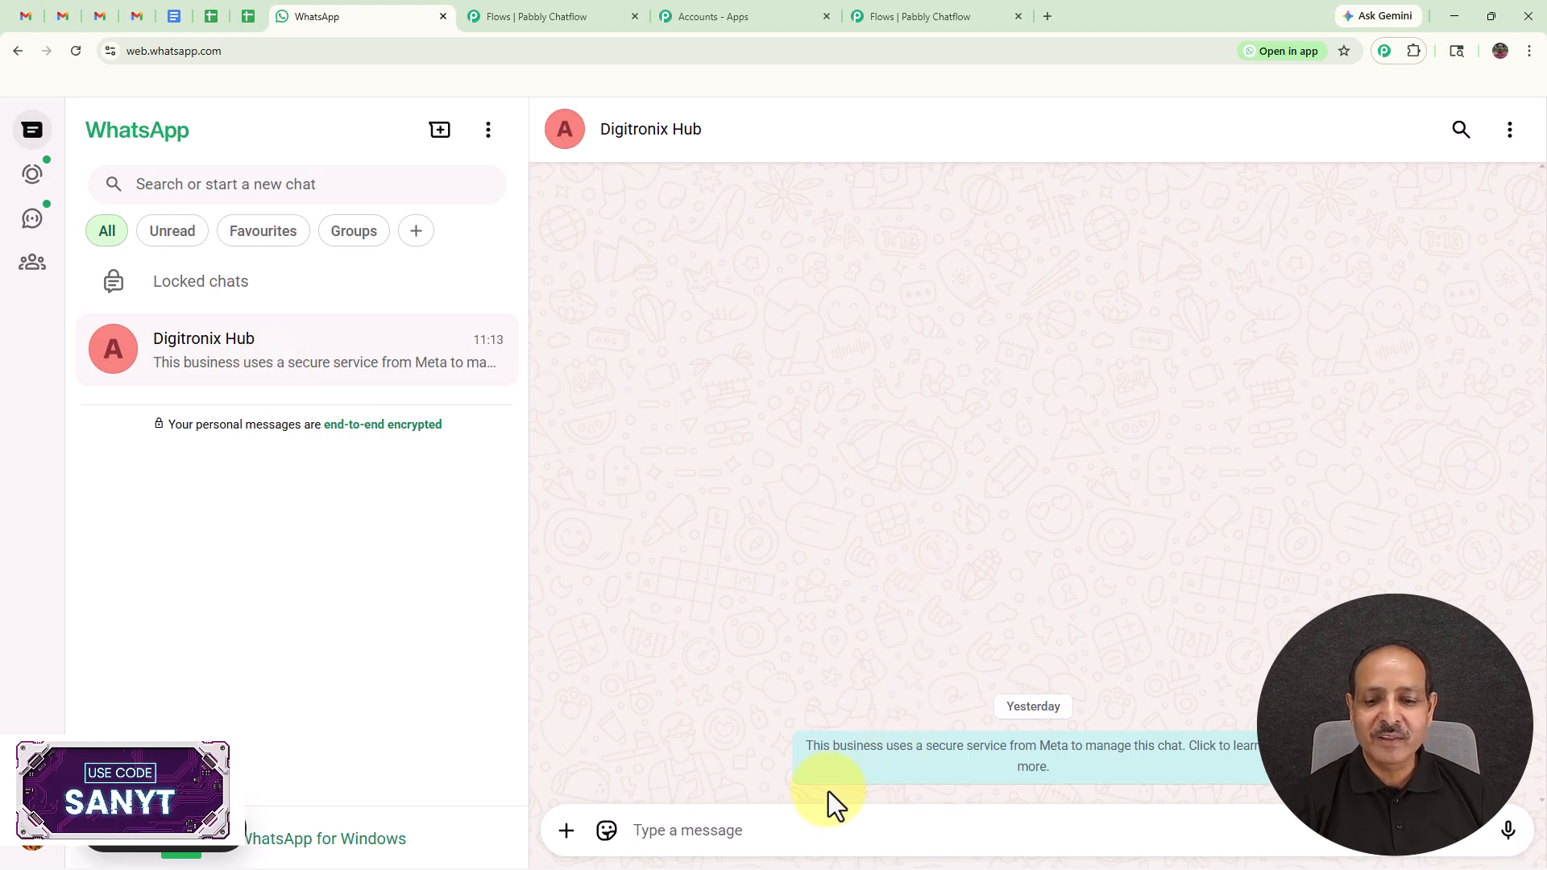
- Start the flow test by sending "Hello" in the Digitronix Hub chat
click(814, 830)
text(Hello)
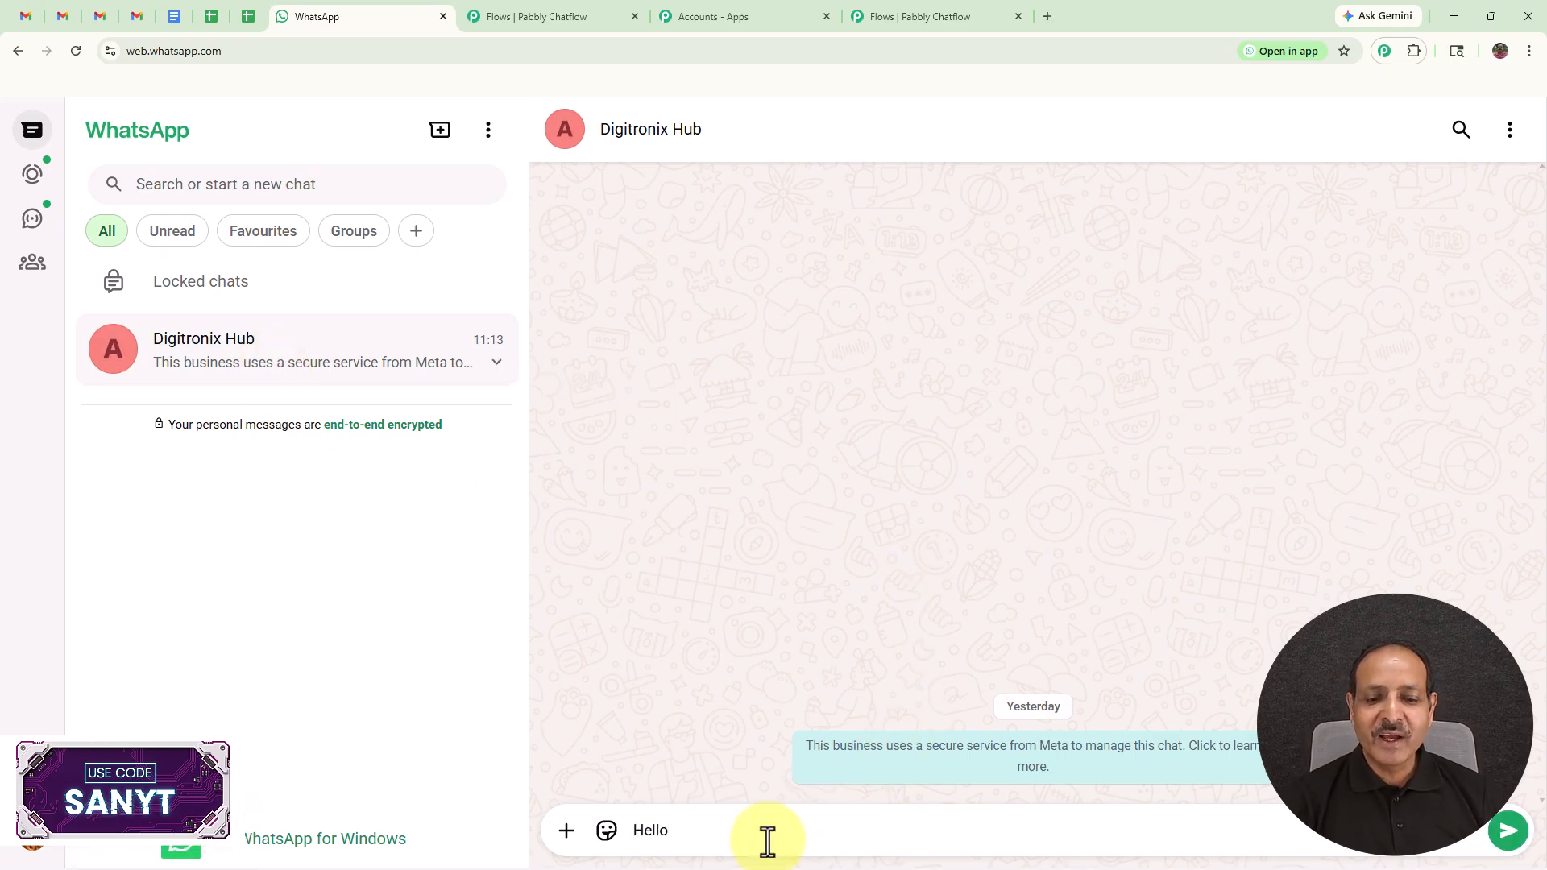
key(Return)
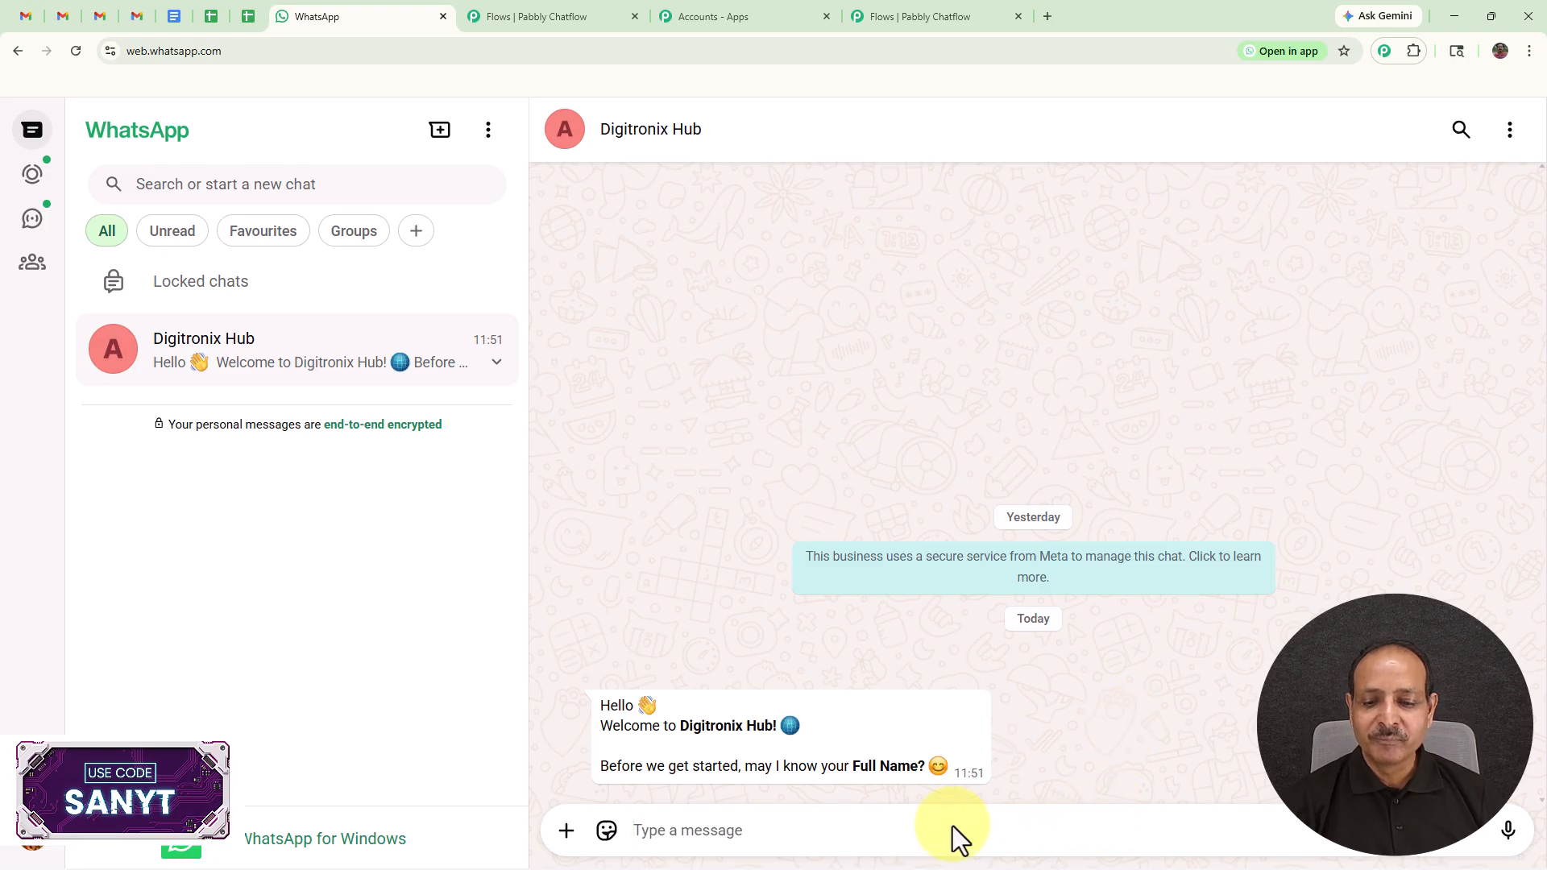
- Answer the chatbot's questions by sending the customer's full name and e-mail address as separate replies
click(922, 830)
text(Unique User)
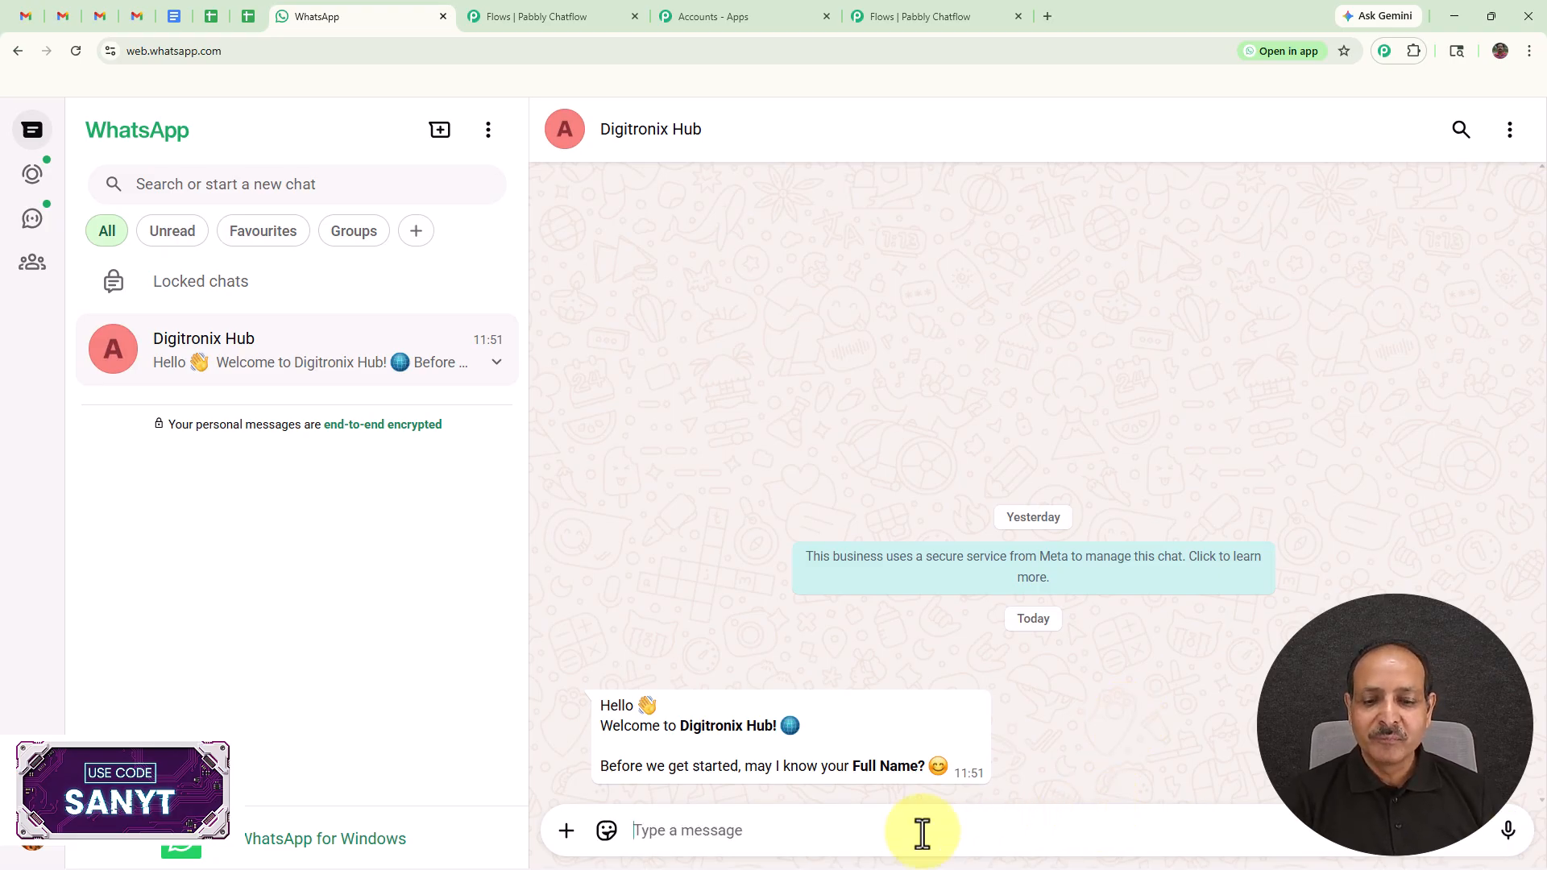
key(Return)
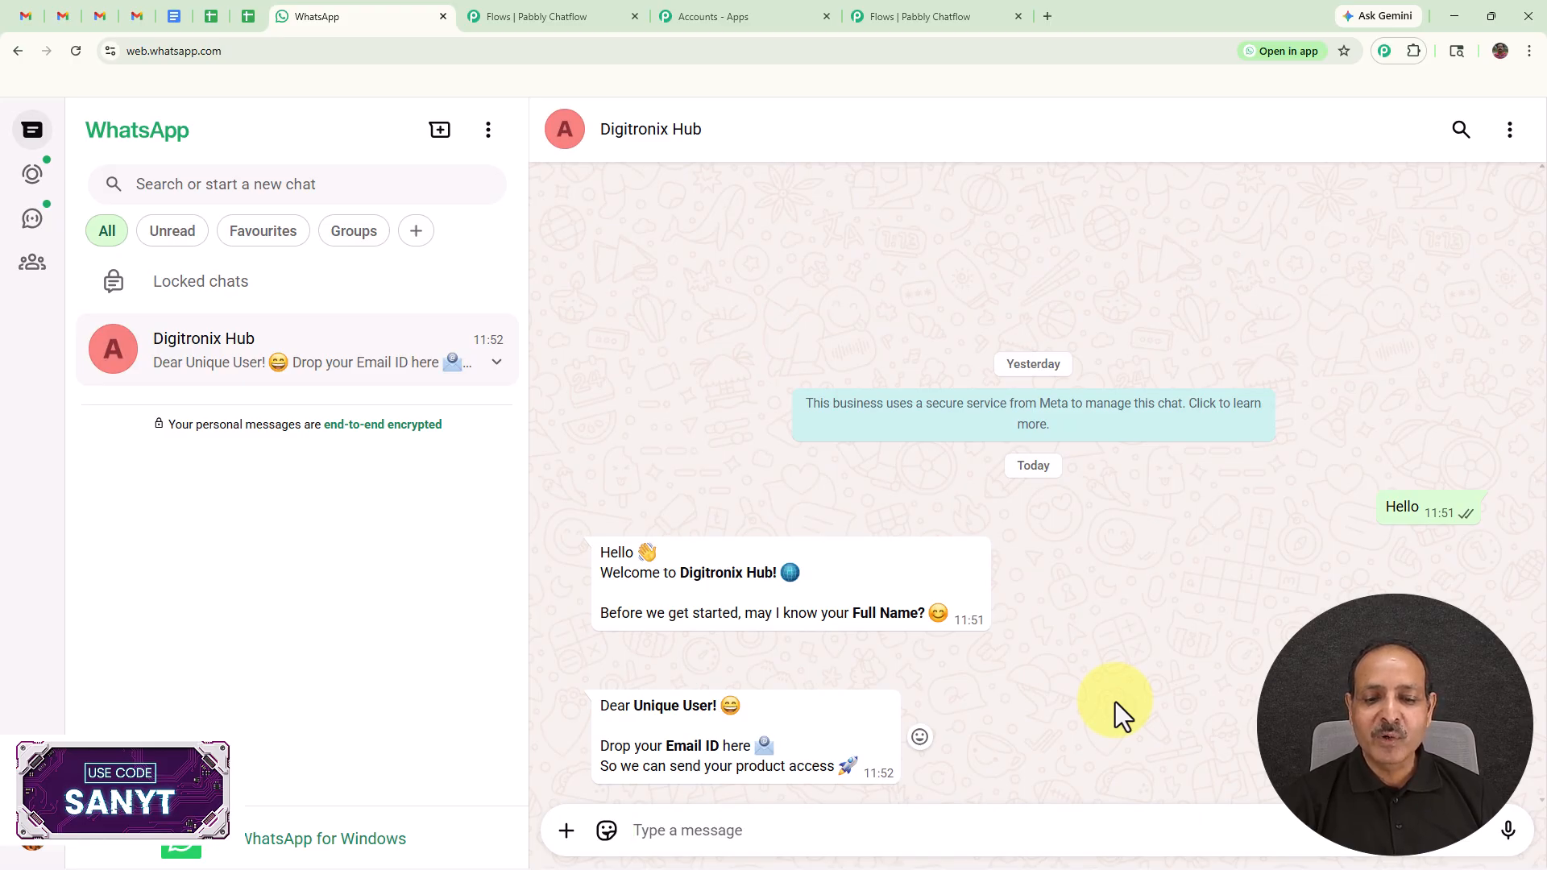
click(874, 838)
key(ctrl+v)
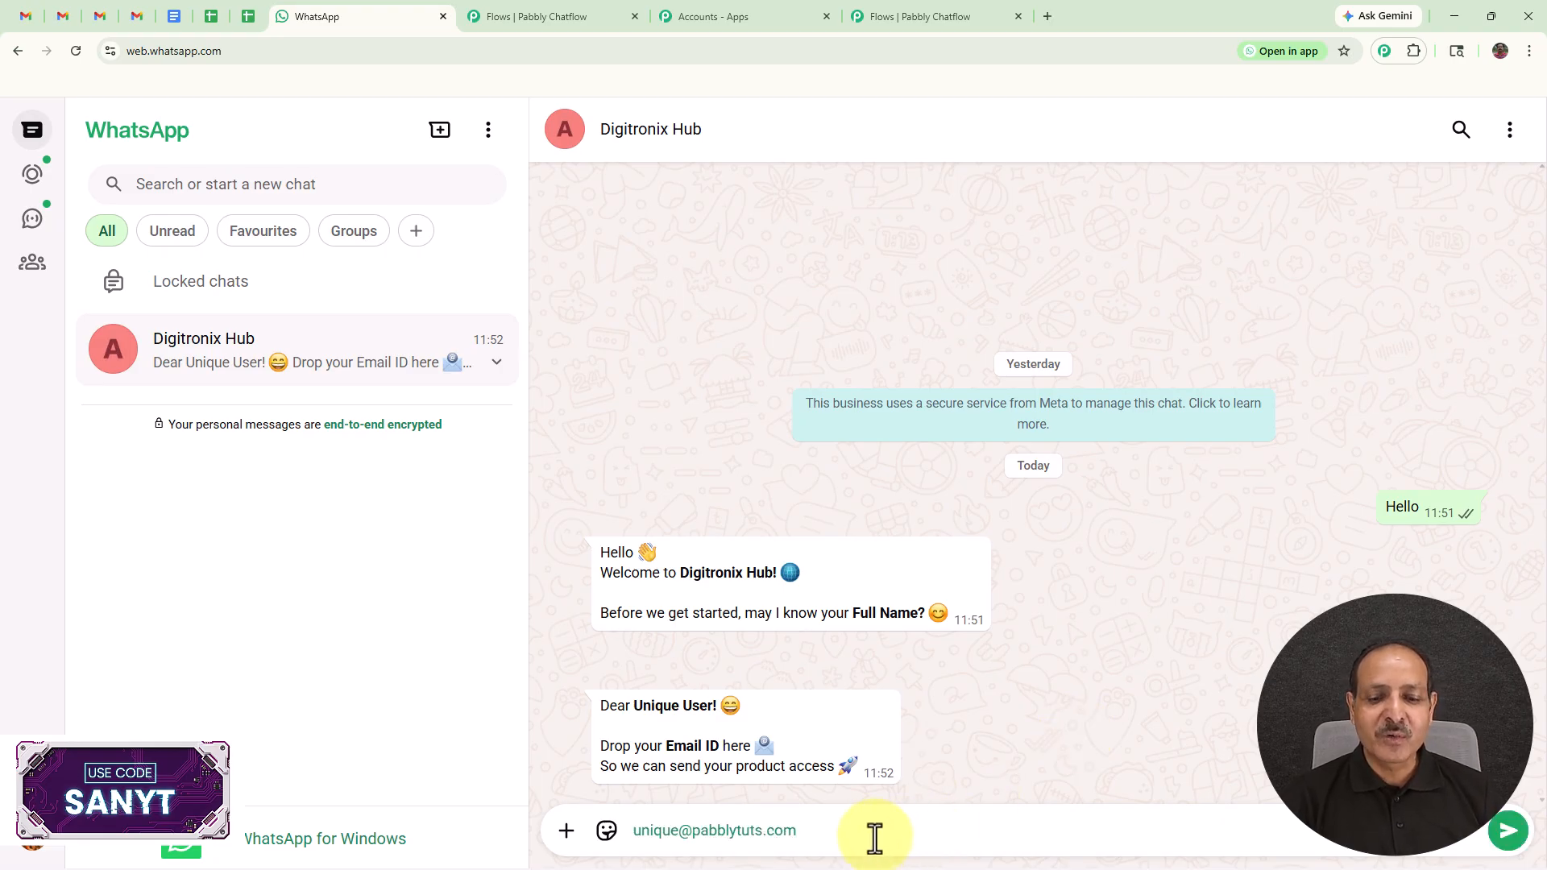
key(Return)
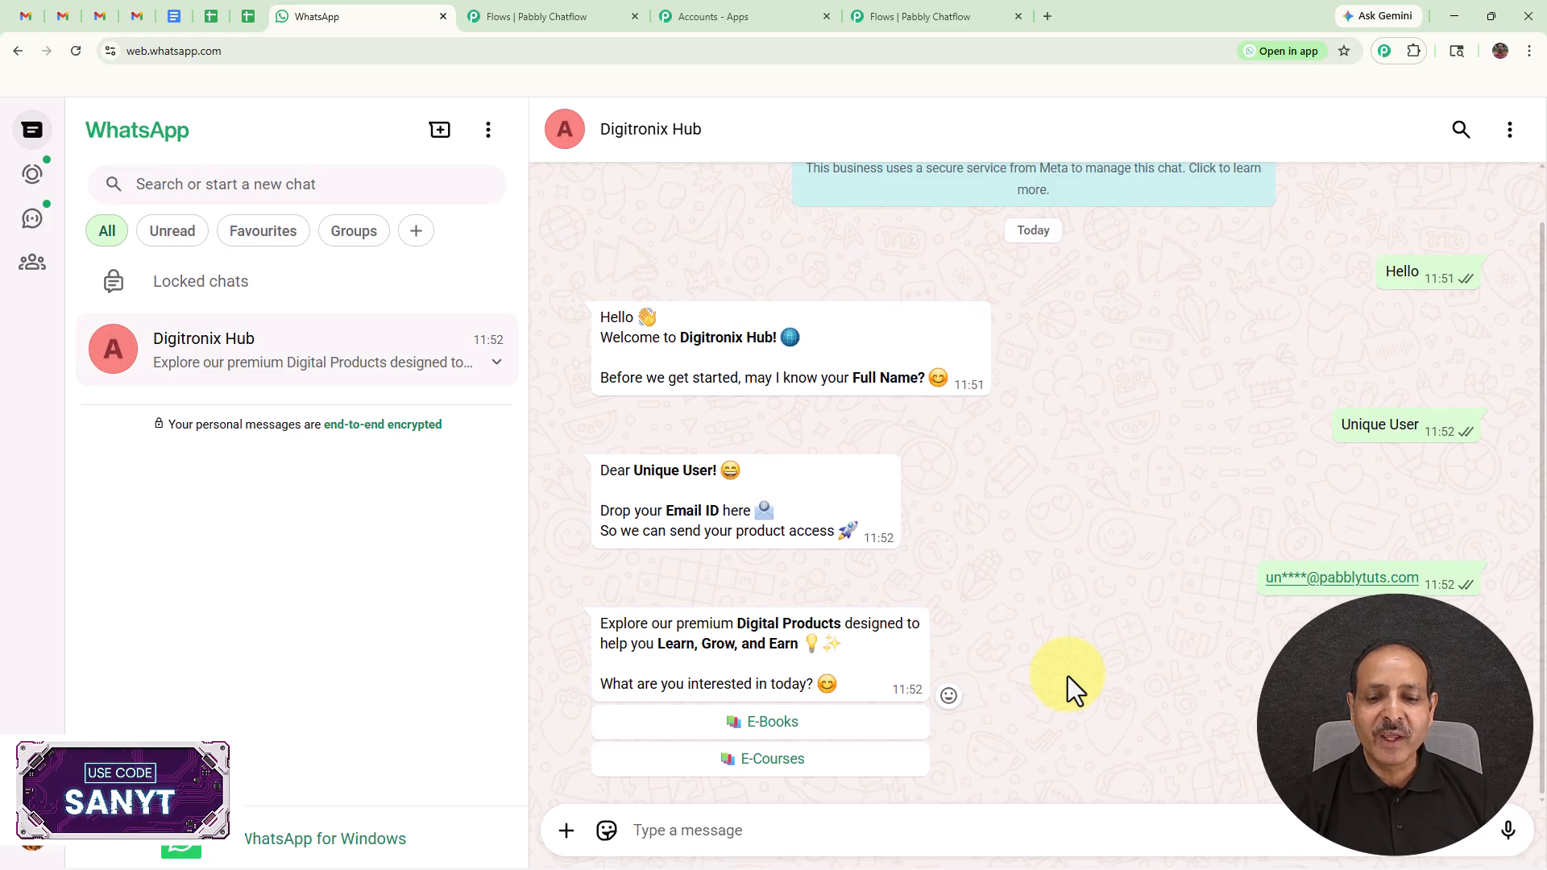
- Choose E-Courses as the product interest and send Ads Mastery as the selection from the course list
click(778, 761)
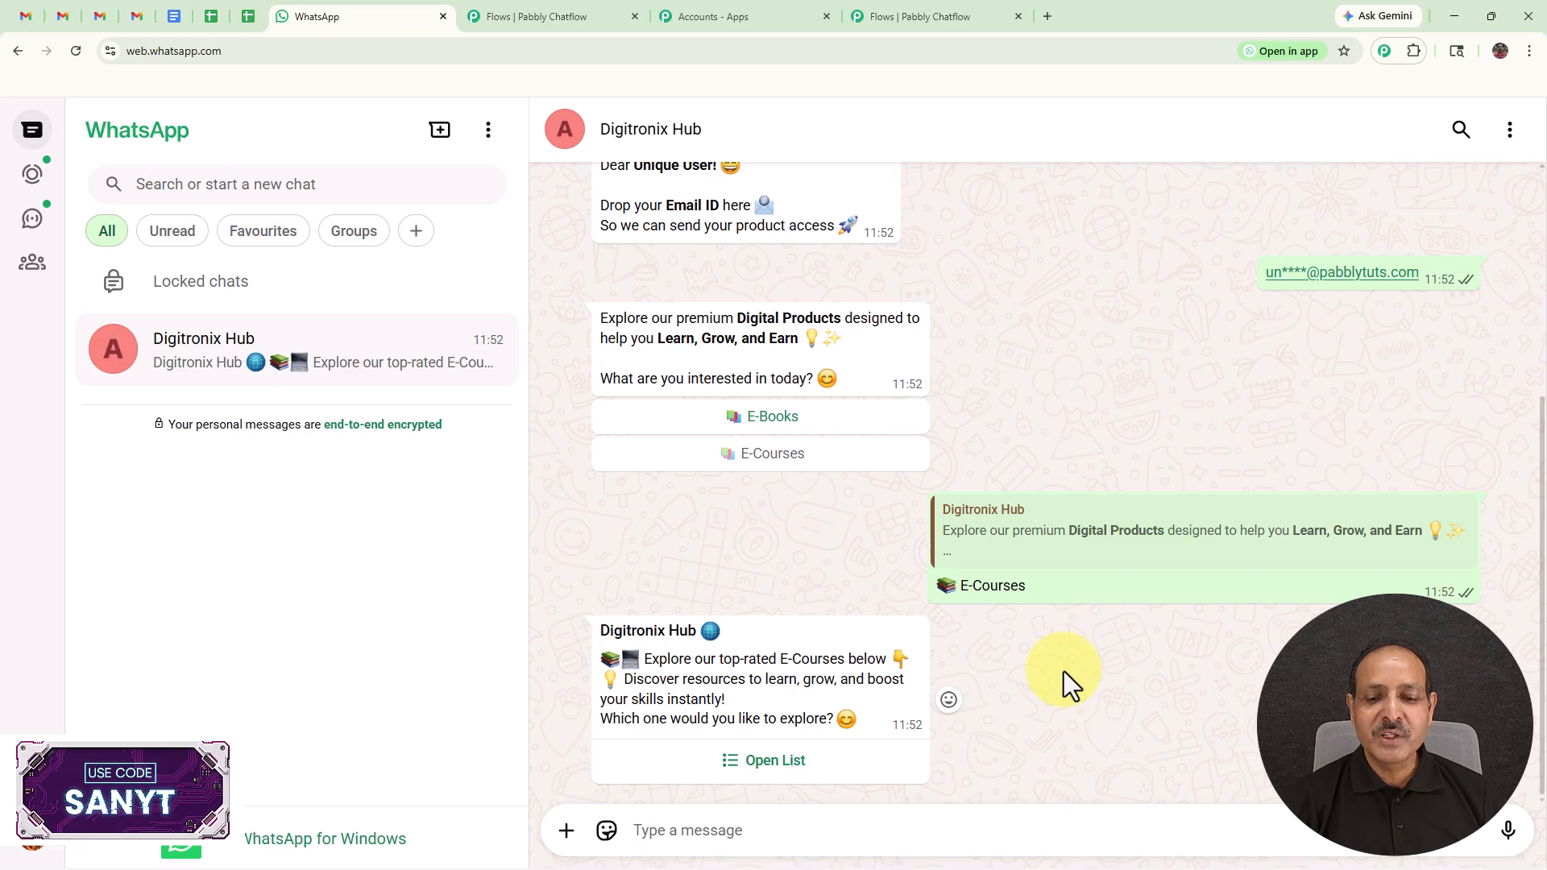
click(768, 764)
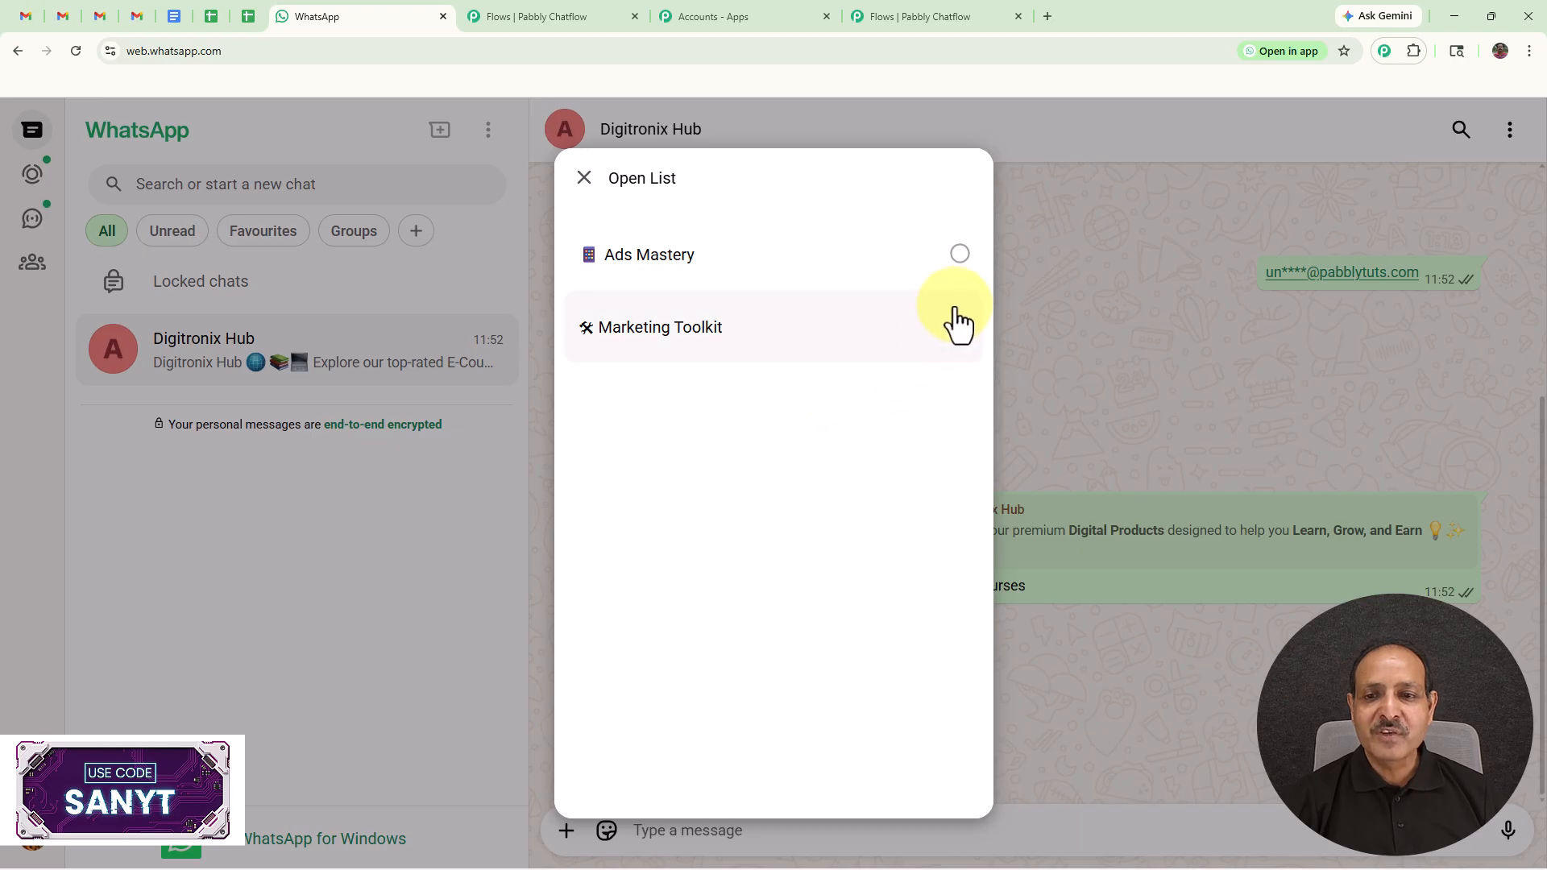
click(960, 254)
click(924, 752)
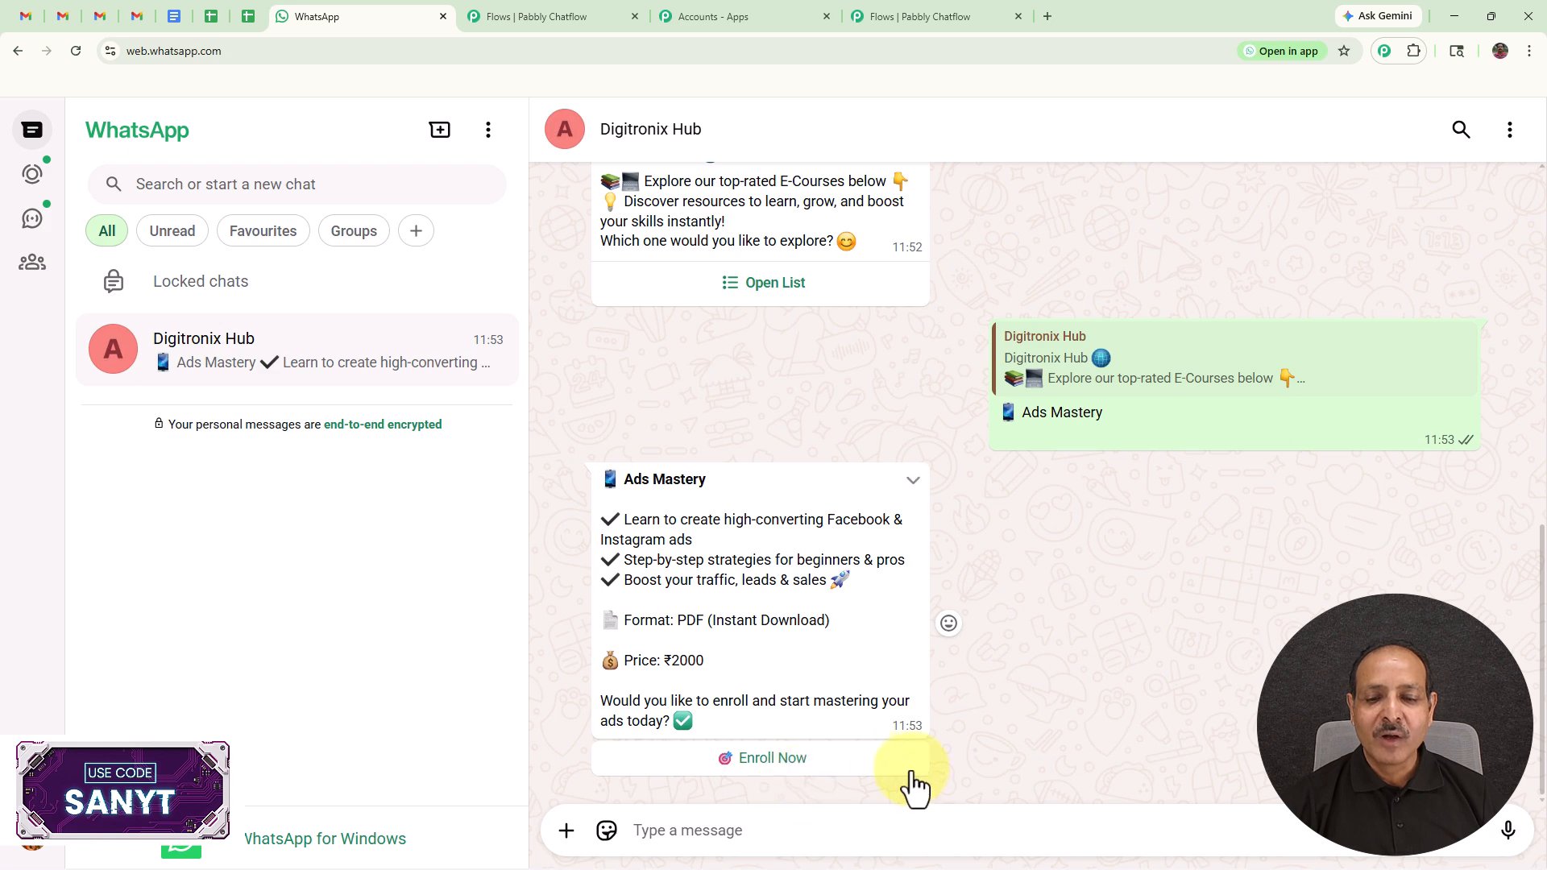
- Answer the Ads Mastery offer with "Enroll Now" and switch back to the Pabbly Chatflow dashboard
click(782, 761)
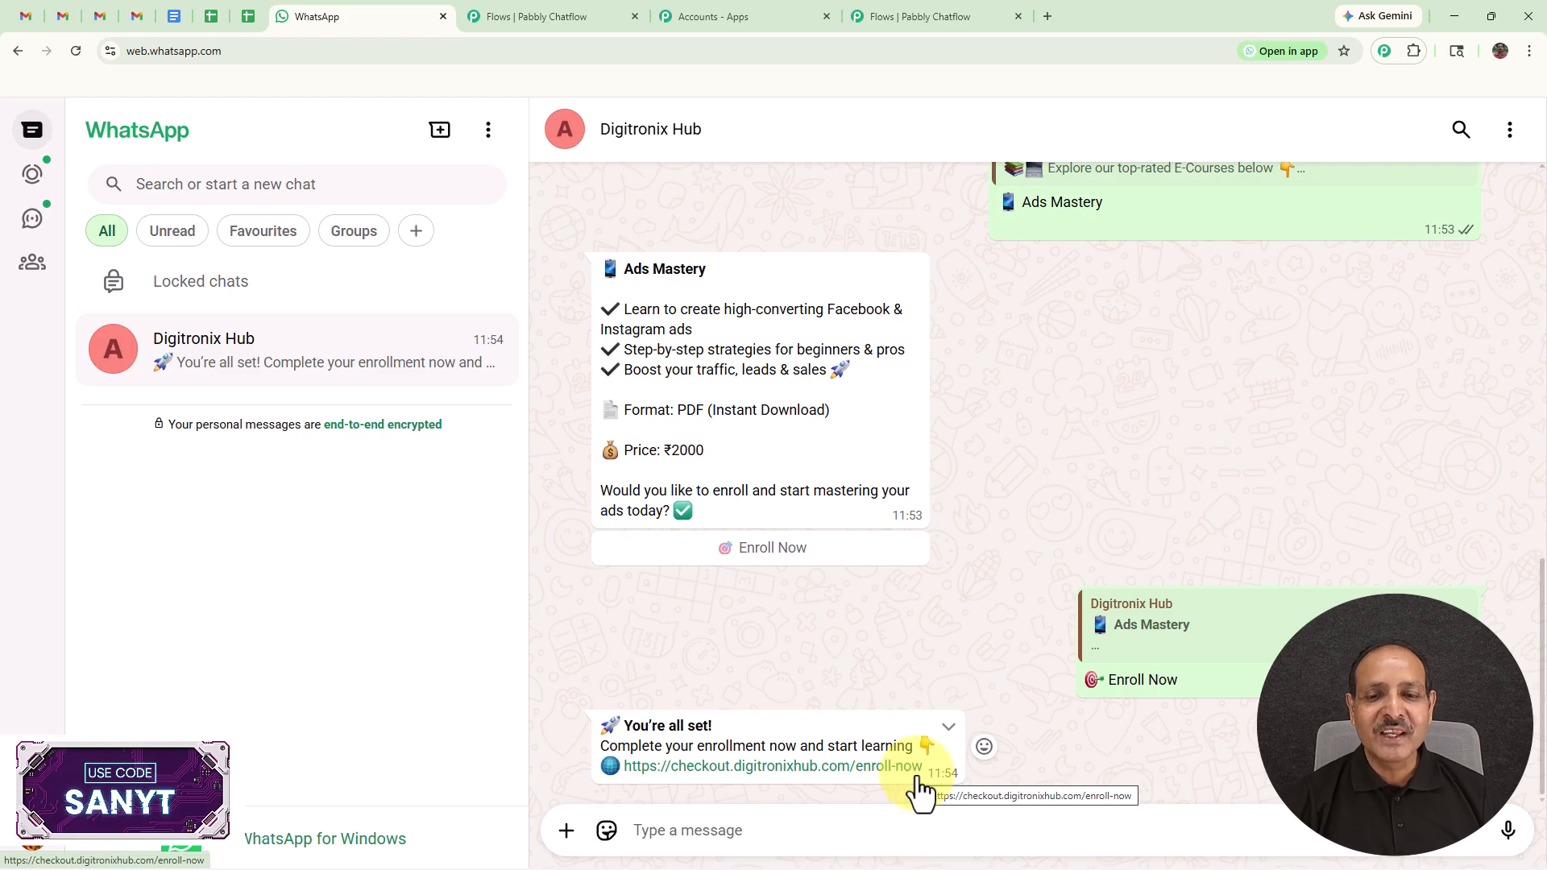
click(596, 16)
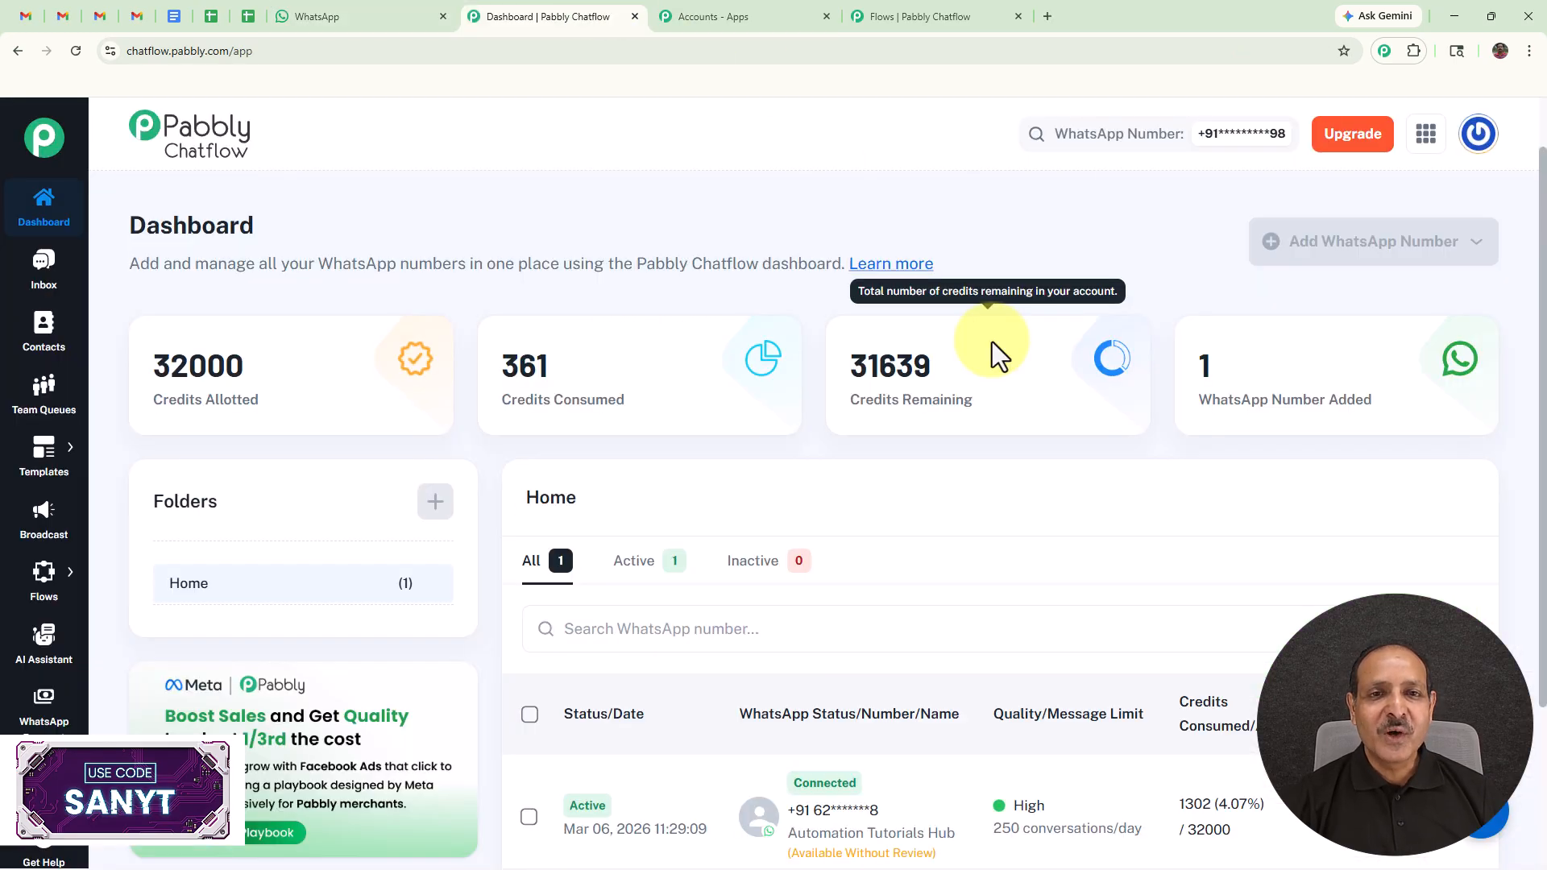